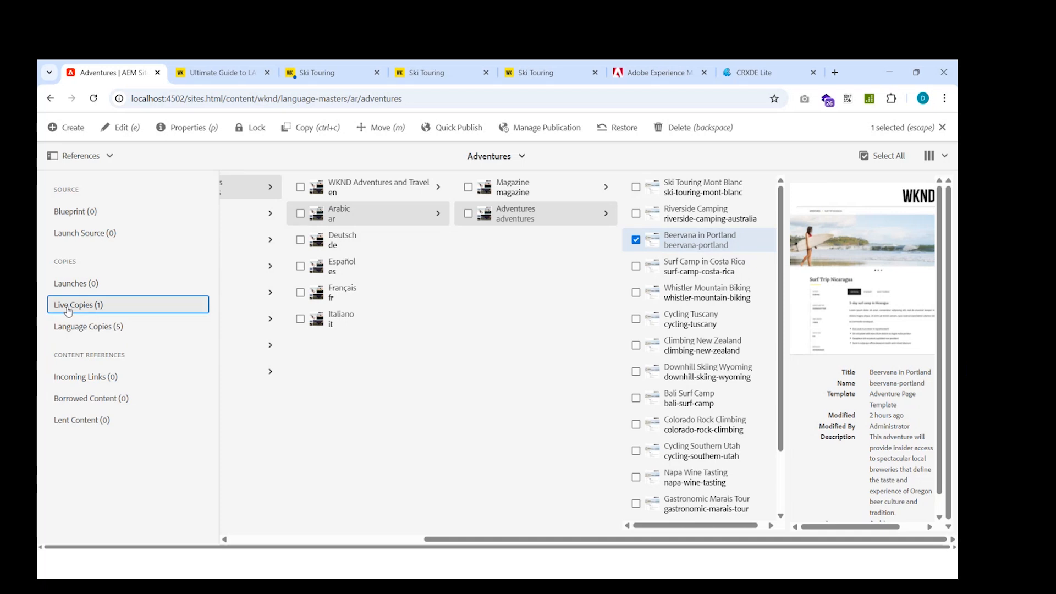
Open the Live Copy Overview for the selected Beervana in Portland page's live copies.
{"action": "left_click", "coordinate": [103, 309]}
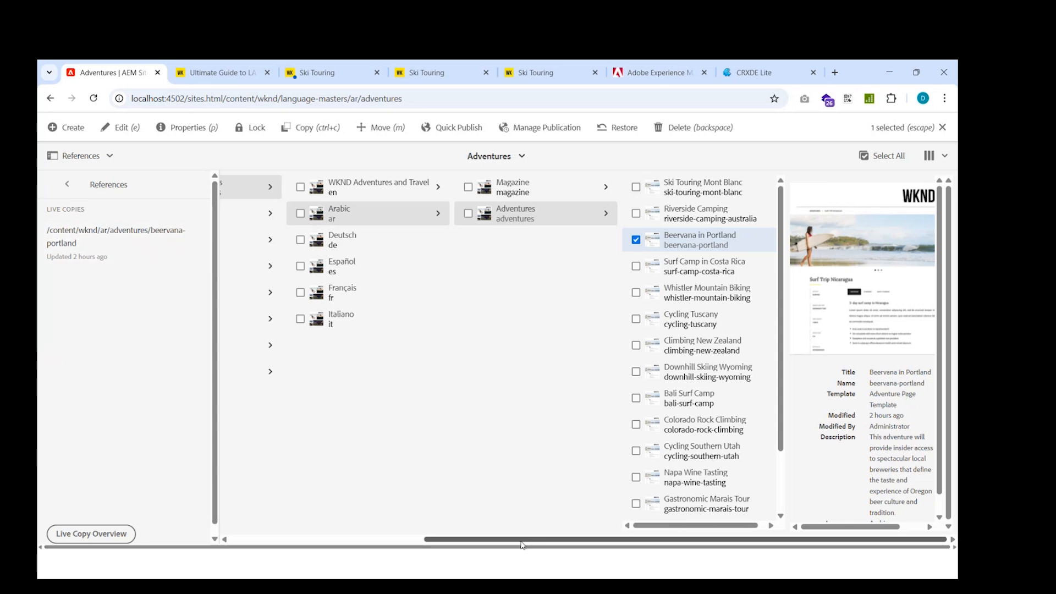
{"action": "left_click_drag", "start_coordinate": [522, 545], "coordinate": [434, 546]}
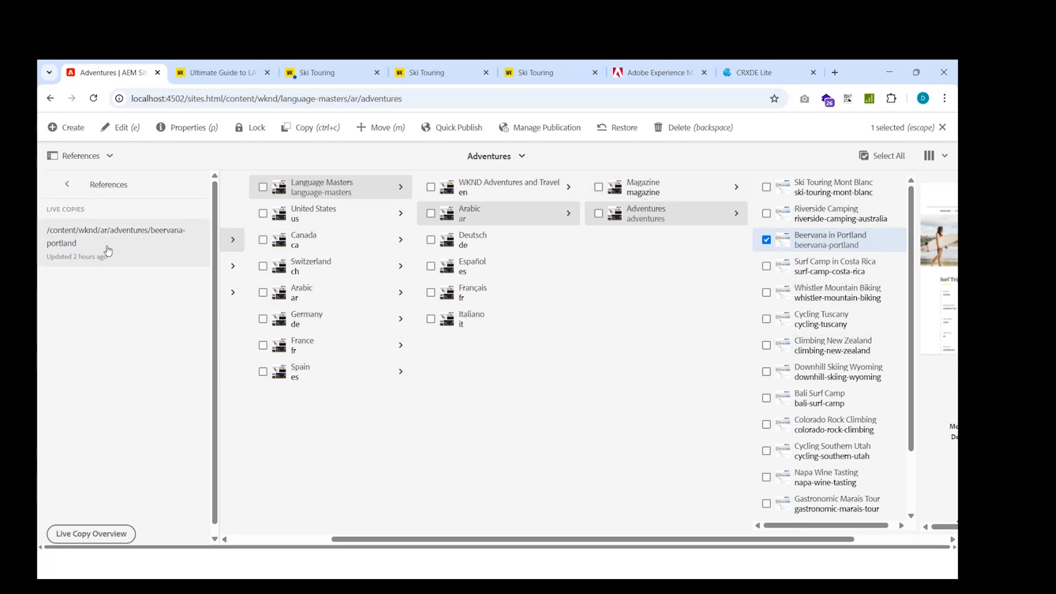
{"action": "left_click", "coordinate": [102, 538]}
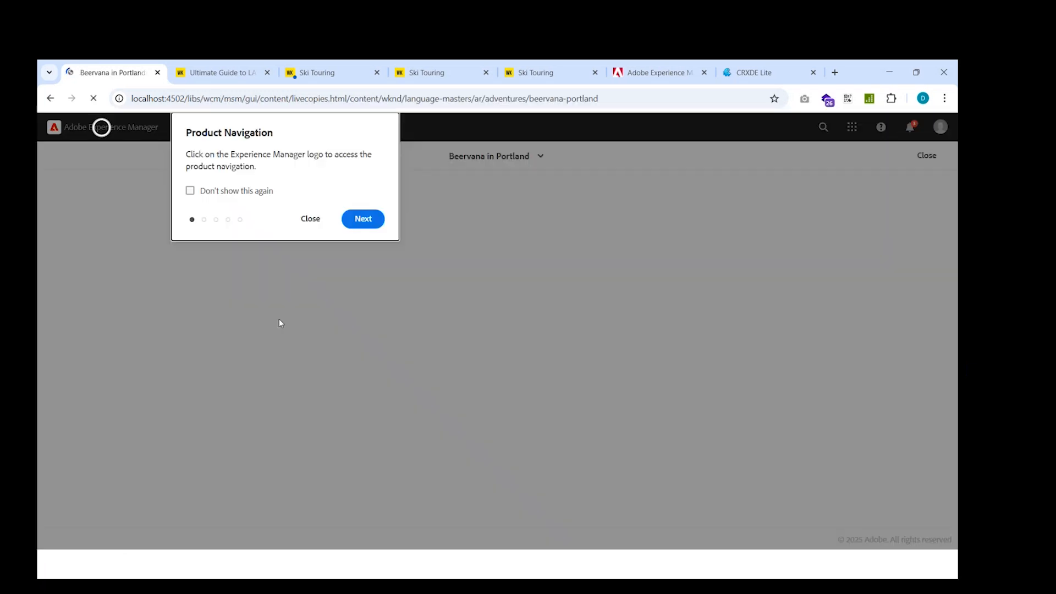
{"action": "left_click", "coordinate": [310, 222]}
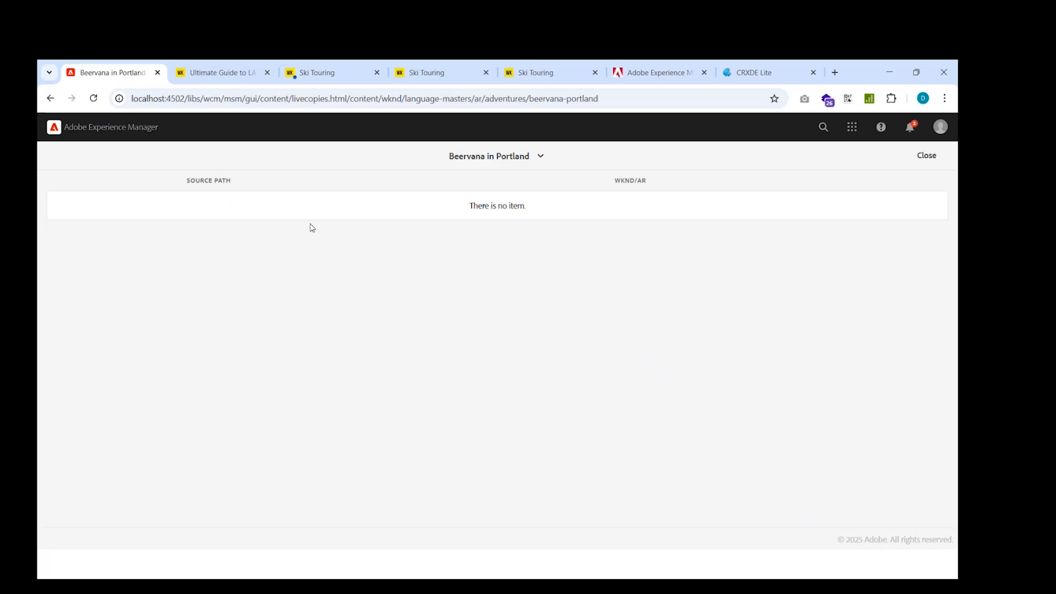
Check the overview's breadcrumb menu, close the Live Copy Overview and dismiss the Product Navigation tip.
{"action": "left_click", "coordinate": [540, 158]}
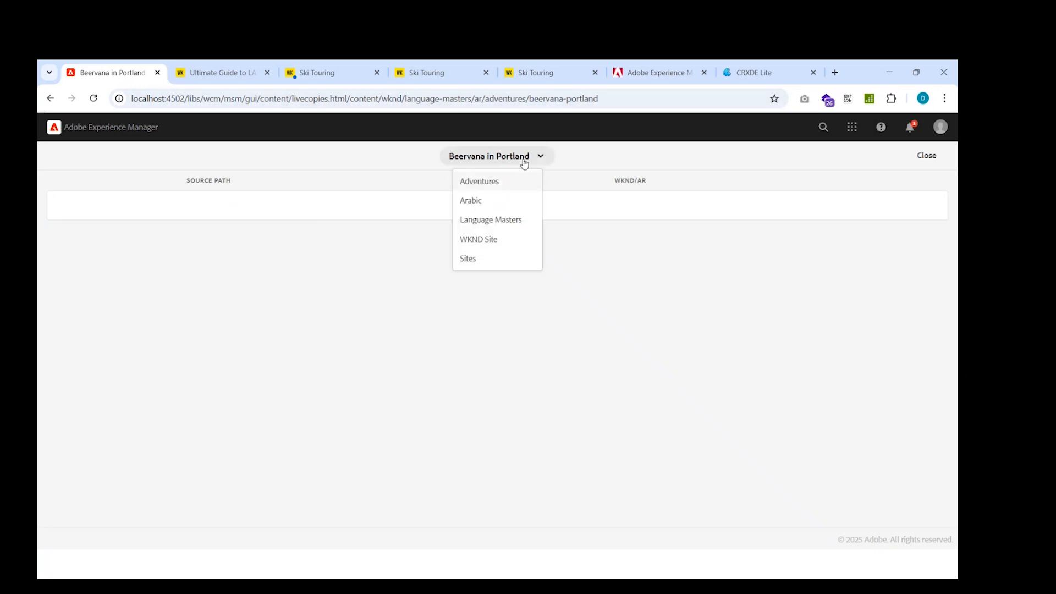
{"action": "left_click", "coordinate": [362, 288]}
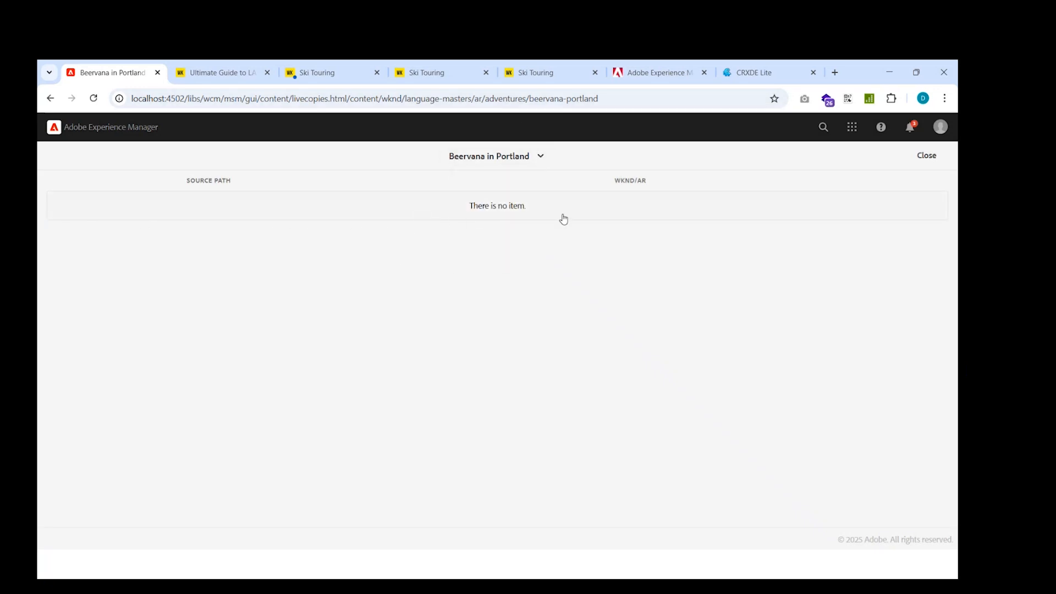
{"action": "left_click", "coordinate": [940, 160]}
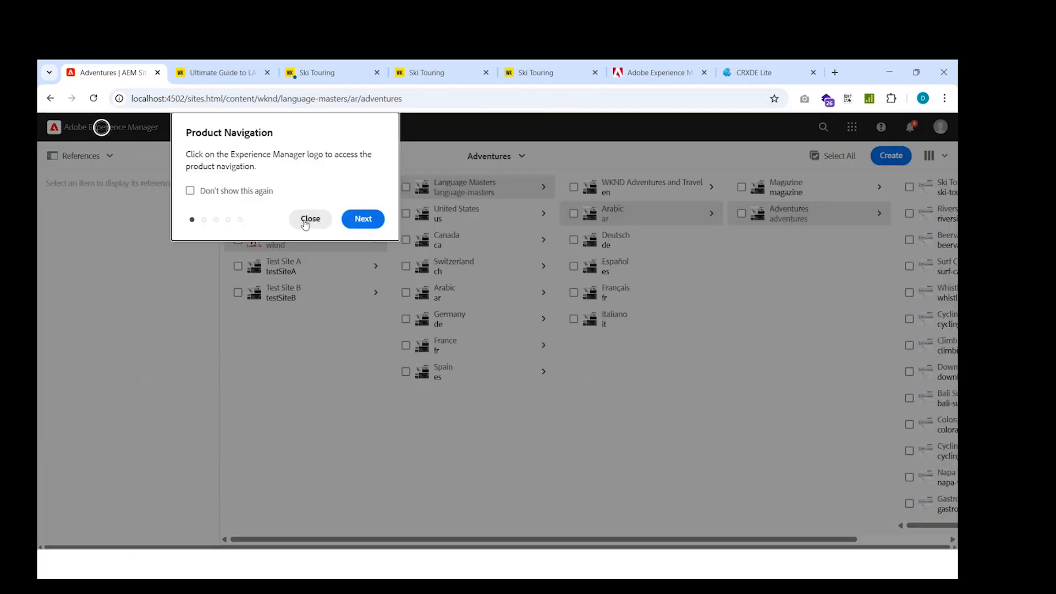
{"action": "left_click", "coordinate": [309, 219]}
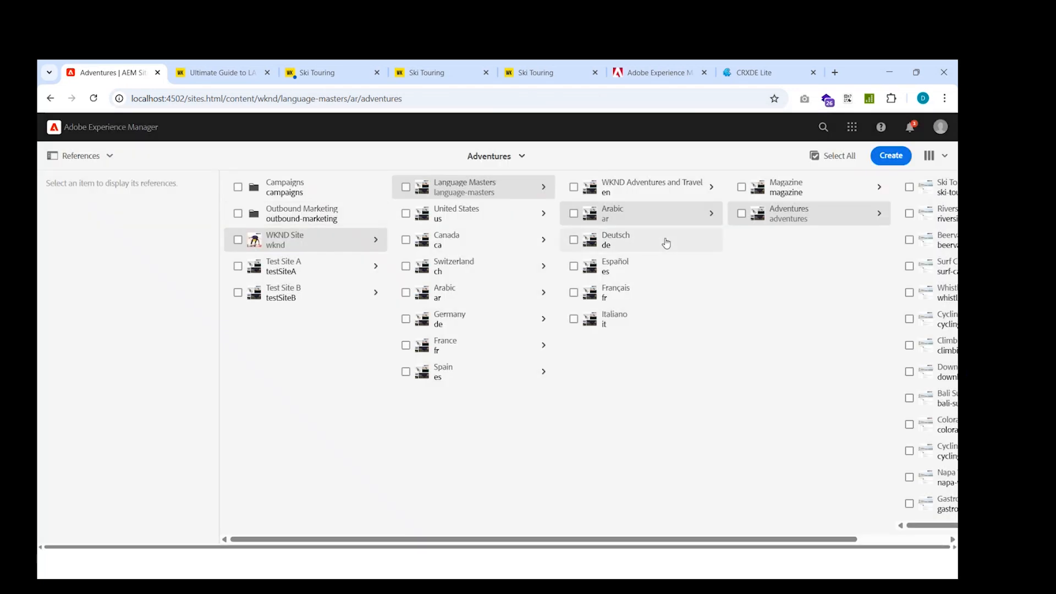
Select the Beervana in Portland page and inspect its live copy entry in the references rail.
{"action": "left_click", "coordinate": [909, 240]}
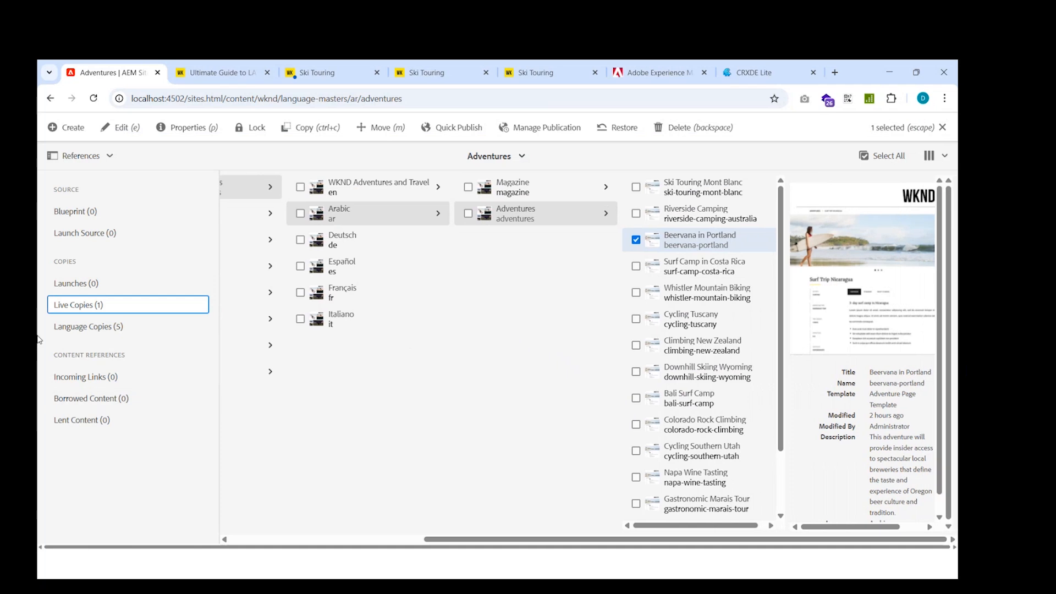
{"action": "left_click", "coordinate": [107, 308]}
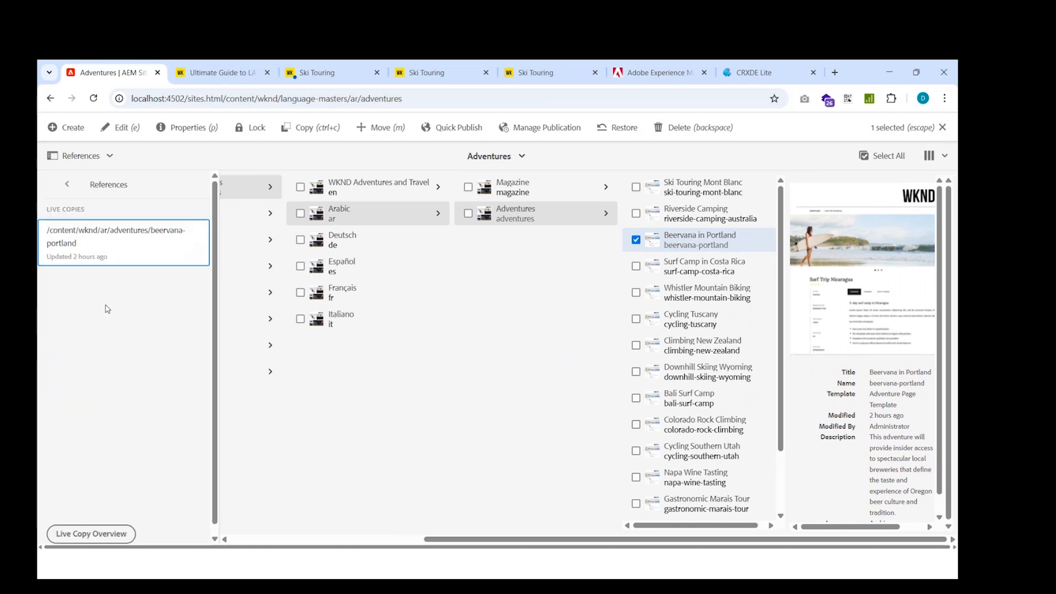
{"action": "left_click", "coordinate": [162, 238]}
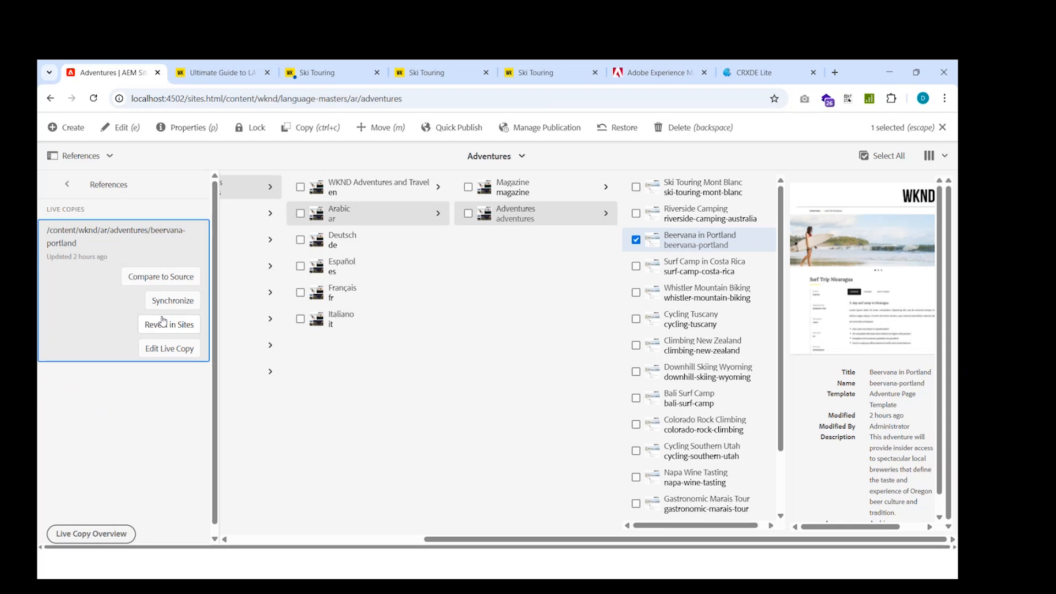
{"action": "left_click", "coordinate": [148, 241]}
{"action": "left_click", "coordinate": [147, 241]}
{"action": "left_click", "coordinate": [67, 185]}
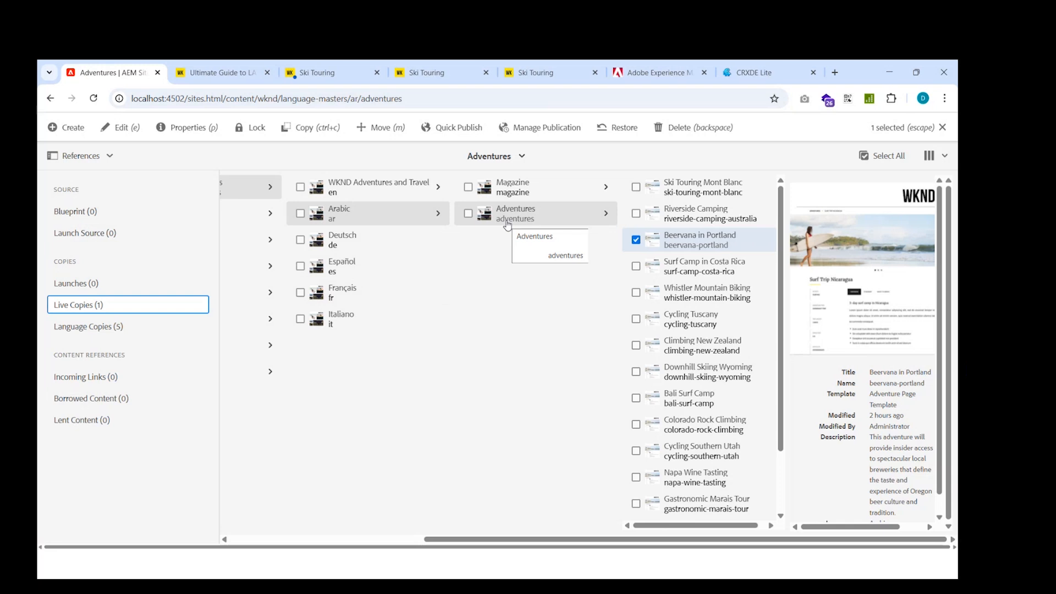
Select the Adventures page under Language Masters > Arabic and view its live copy references.
{"action": "left_click", "coordinate": [468, 215]}
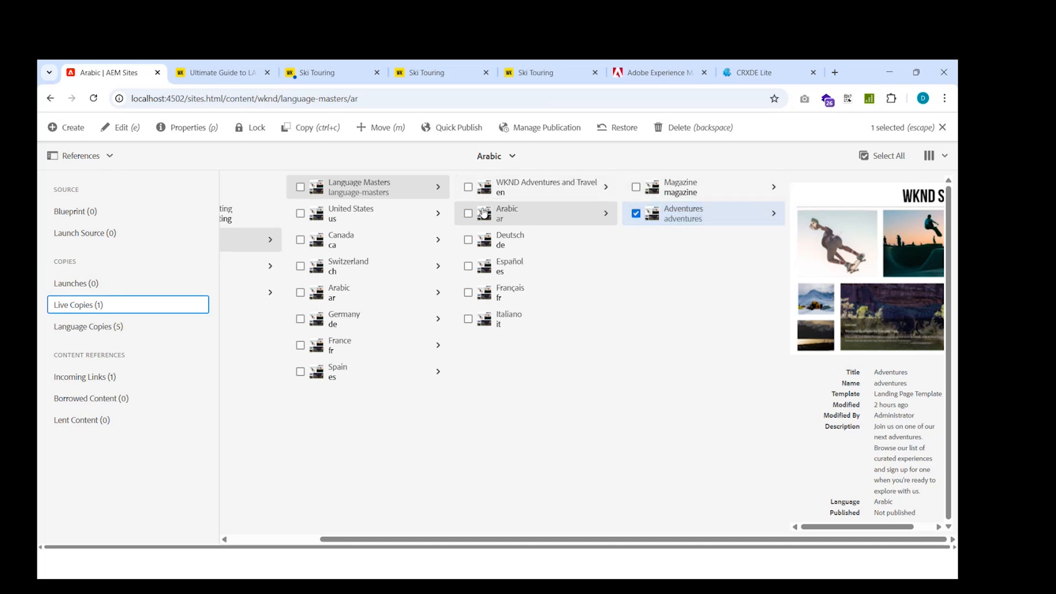
{"action": "left_click", "coordinate": [467, 217]}
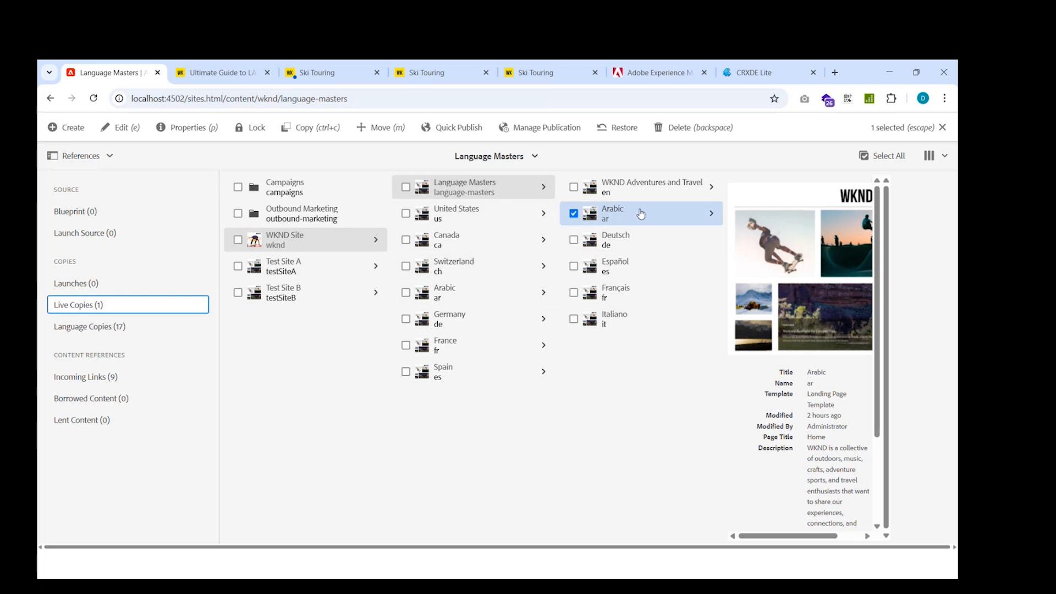
{"action": "left_click", "coordinate": [702, 216]}
{"action": "left_click", "coordinate": [758, 215]}
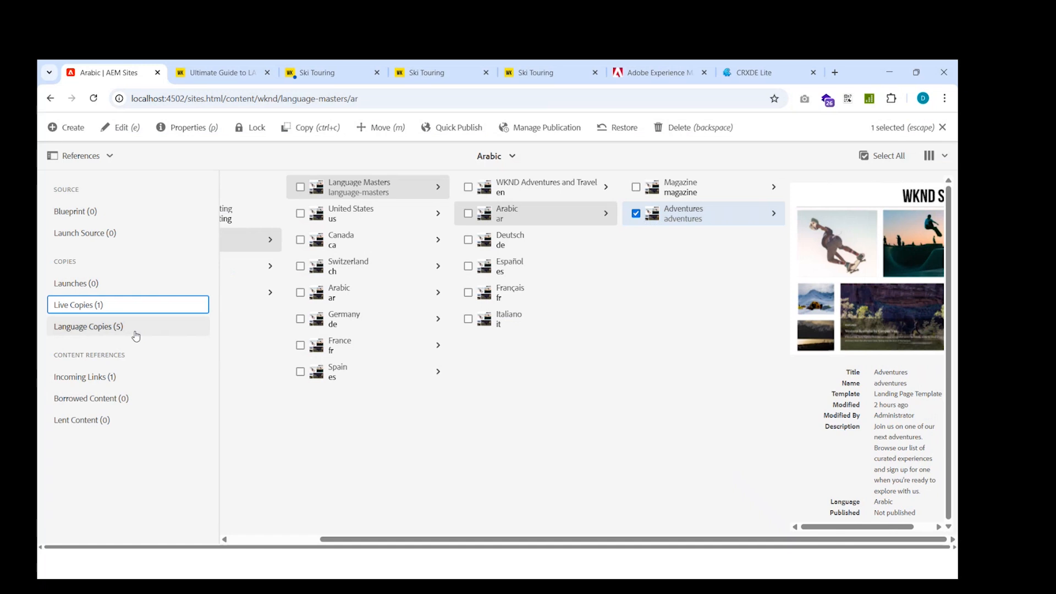
{"action": "left_click", "coordinate": [97, 305]}
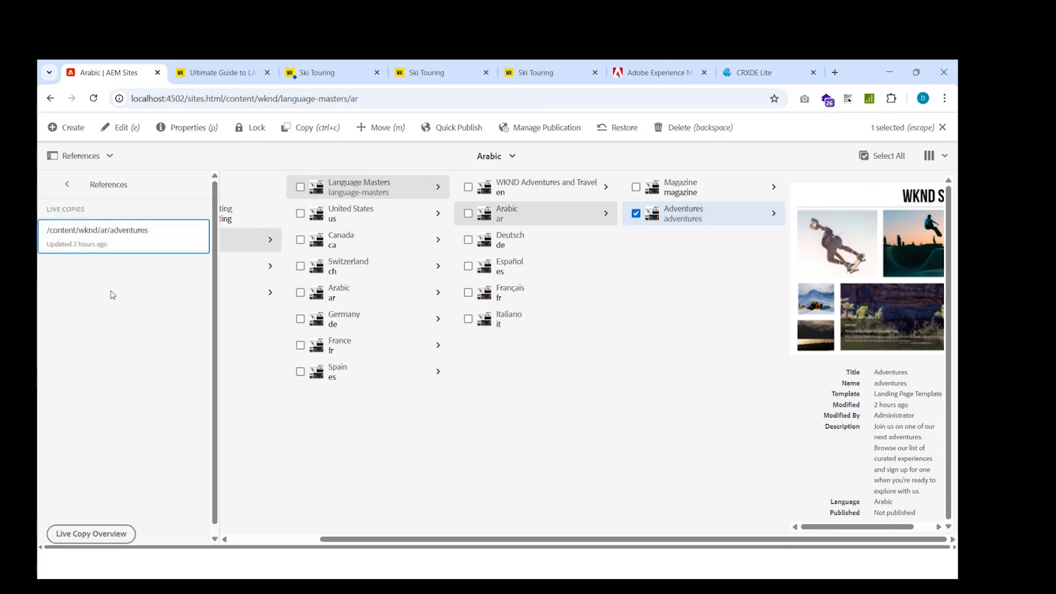
{"action": "left_click", "coordinate": [119, 189]}
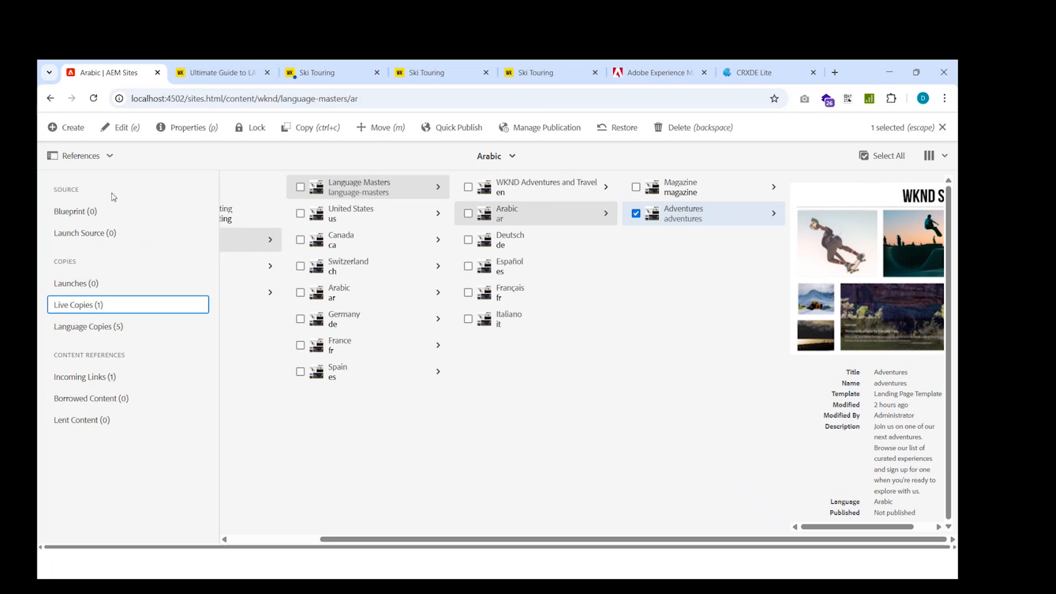
{"action": "left_click", "coordinate": [99, 305]}
Open the Synchronize rollout options for the Adventures live copy and close the dialog without rolling out.
{"action": "left_click", "coordinate": [124, 243]}
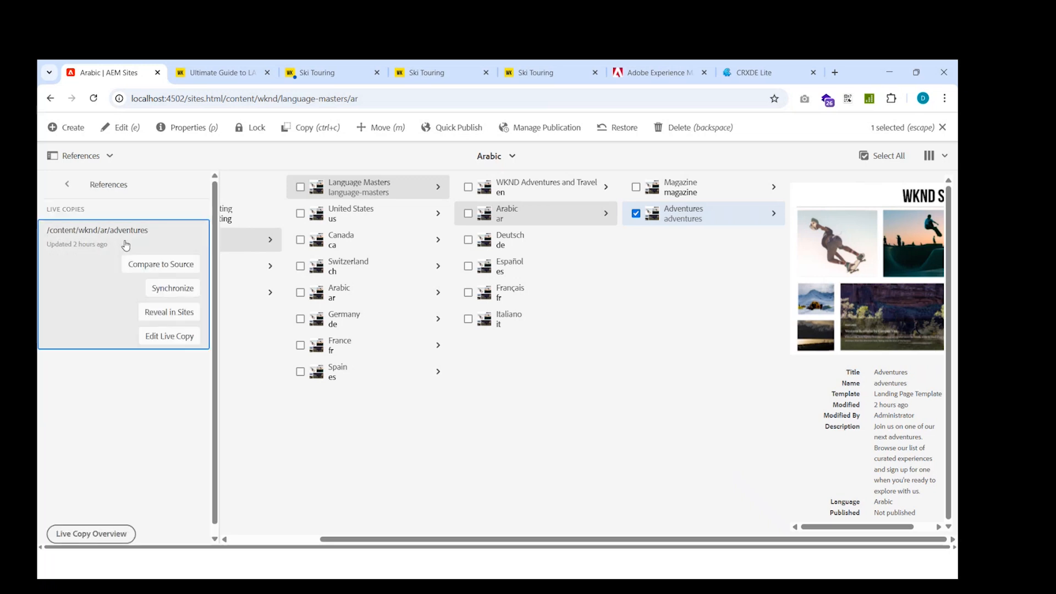
{"action": "left_click", "coordinate": [183, 288]}
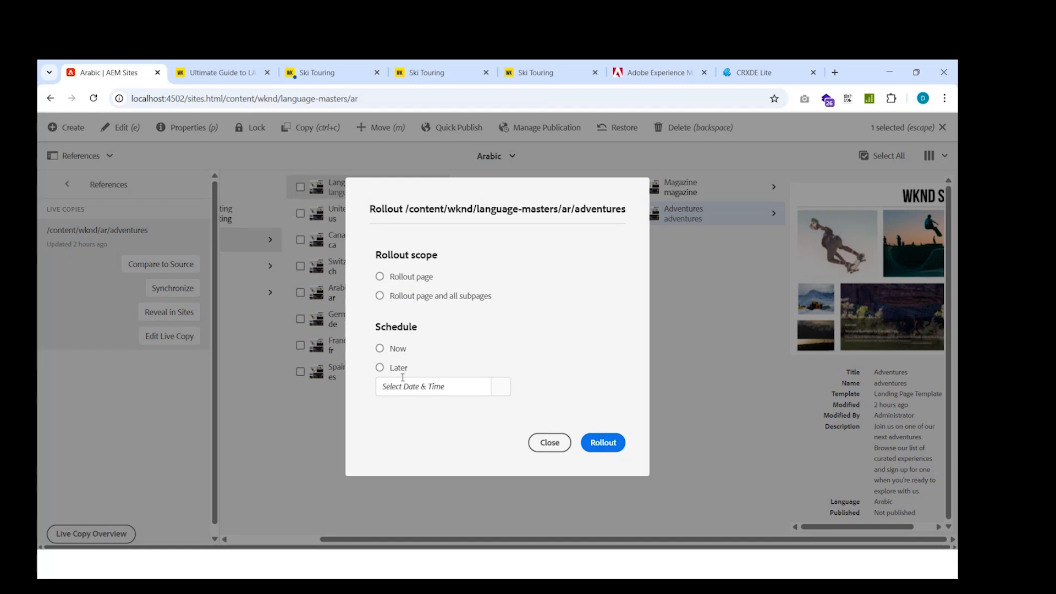
{"action": "left_click", "coordinate": [551, 446]}
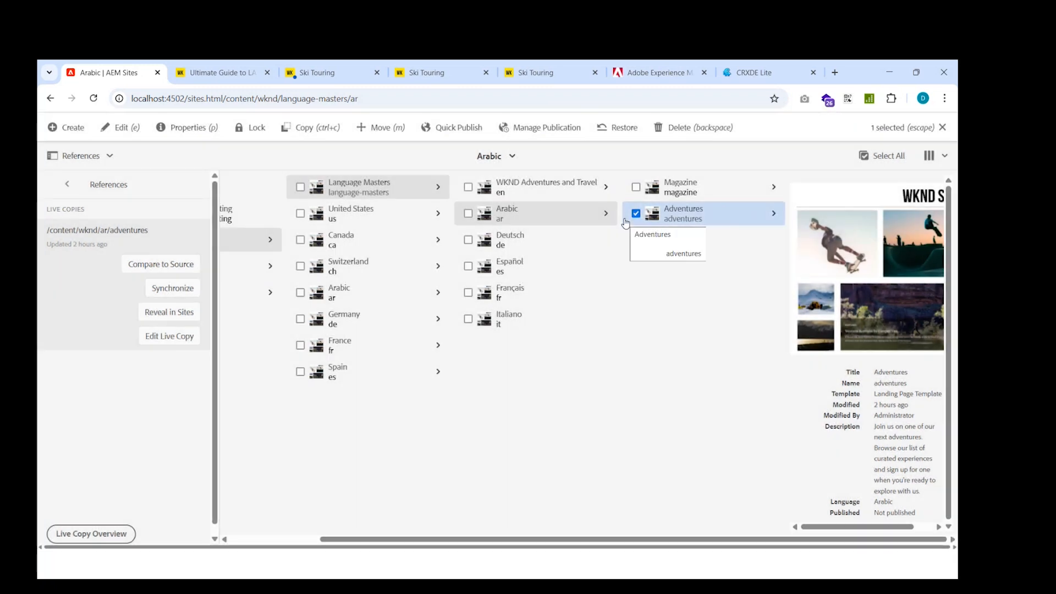
{"action": "left_click", "coordinate": [70, 186]}
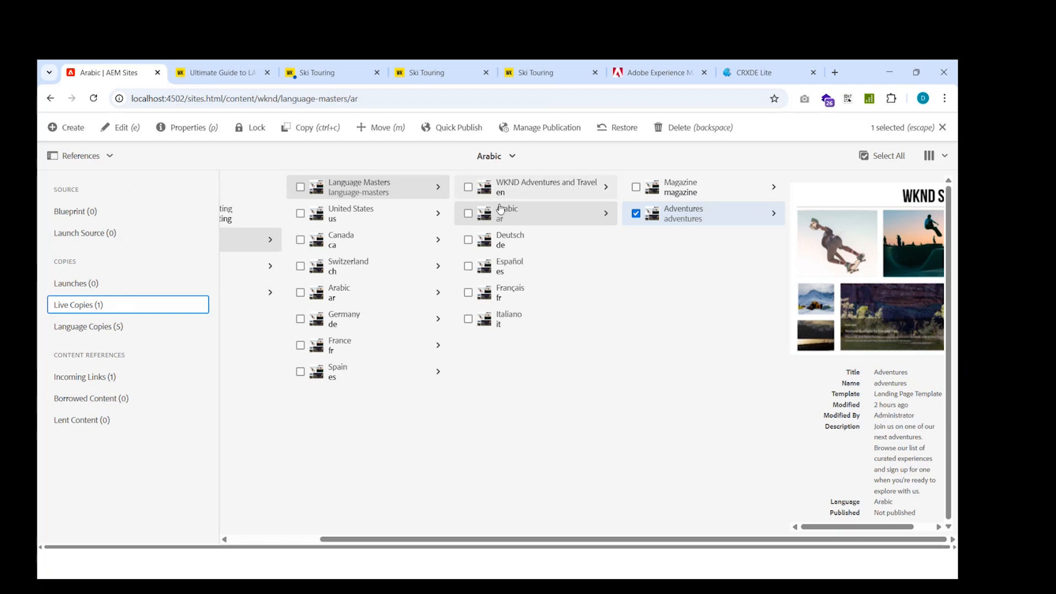
{"action": "left_click", "coordinate": [130, 332]}
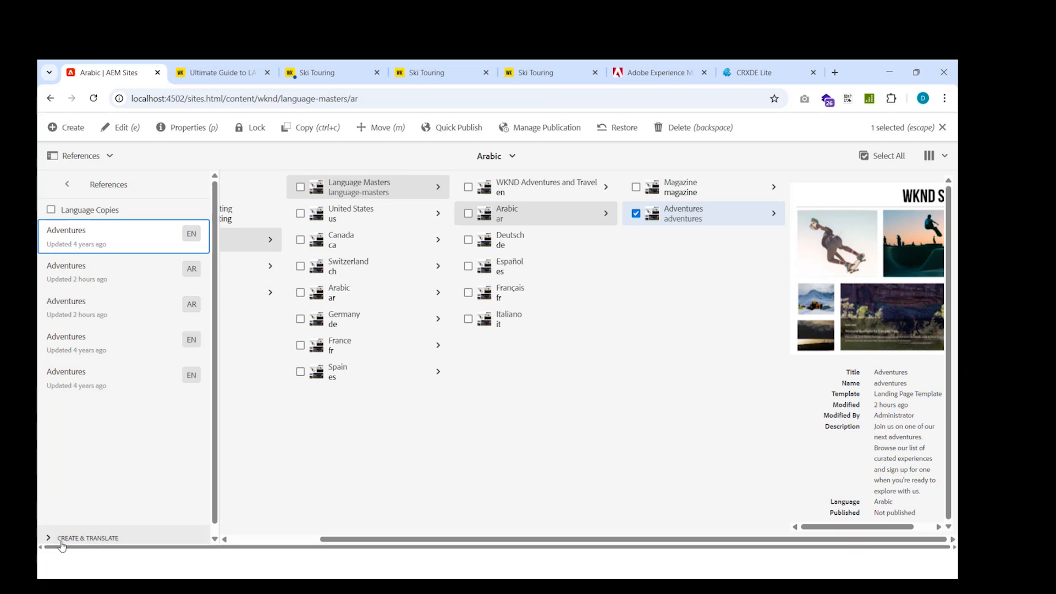
{"action": "left_click", "coordinate": [129, 541]}
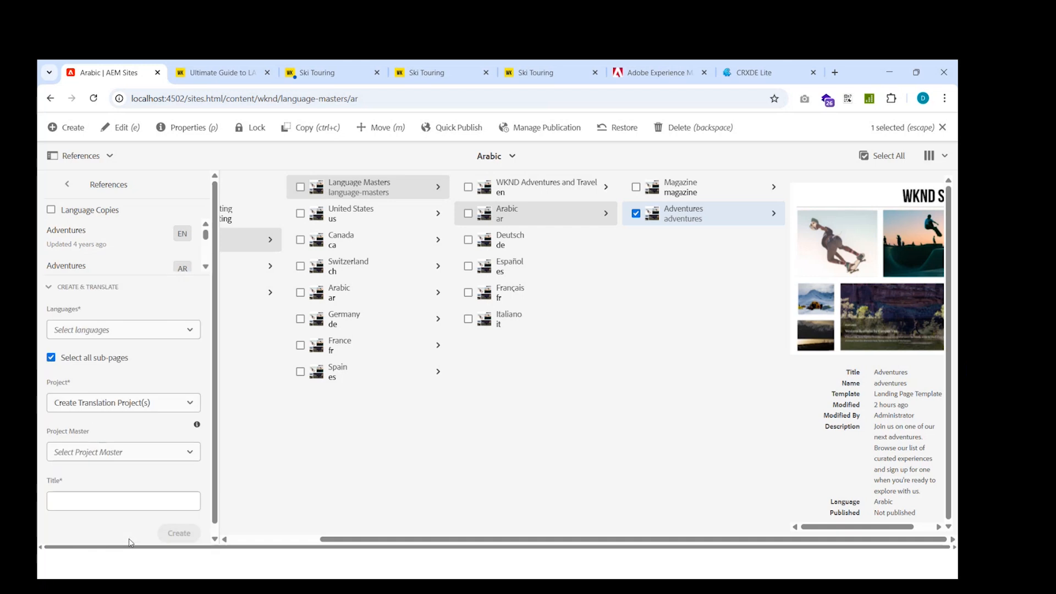
{"action": "left_click", "coordinate": [190, 331]}
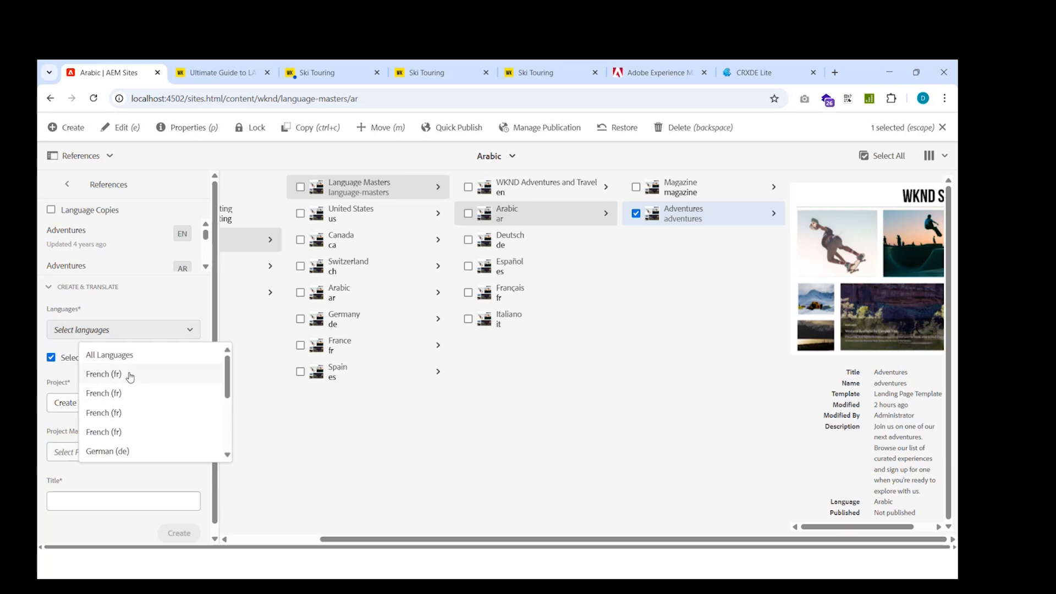
{"action": "scroll", "coordinate": [124, 404], "scroll_direction": "down", "scroll_amount": 1}
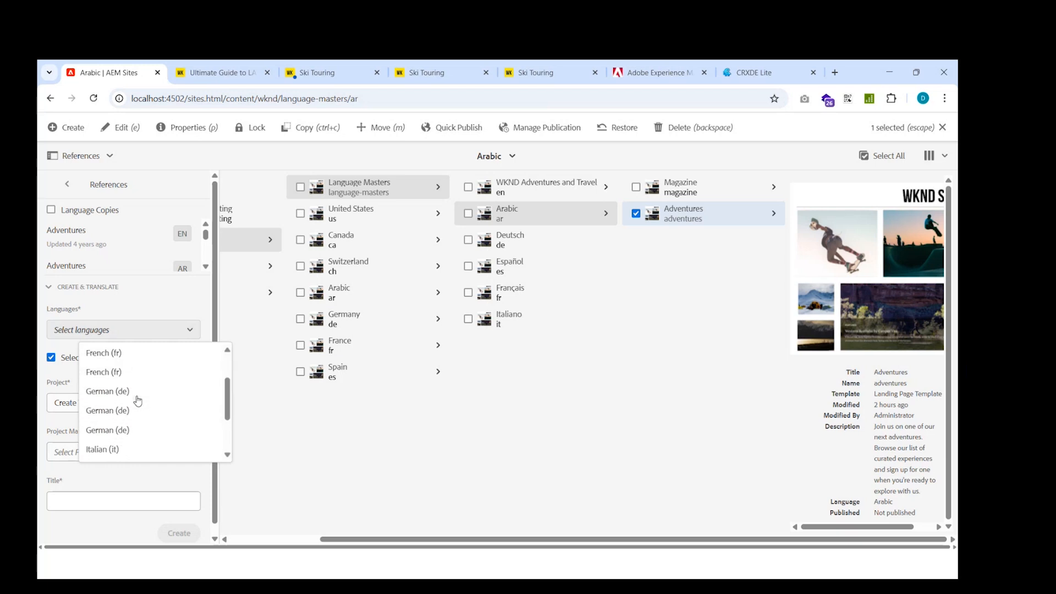
{"action": "left_click", "coordinate": [119, 411]}
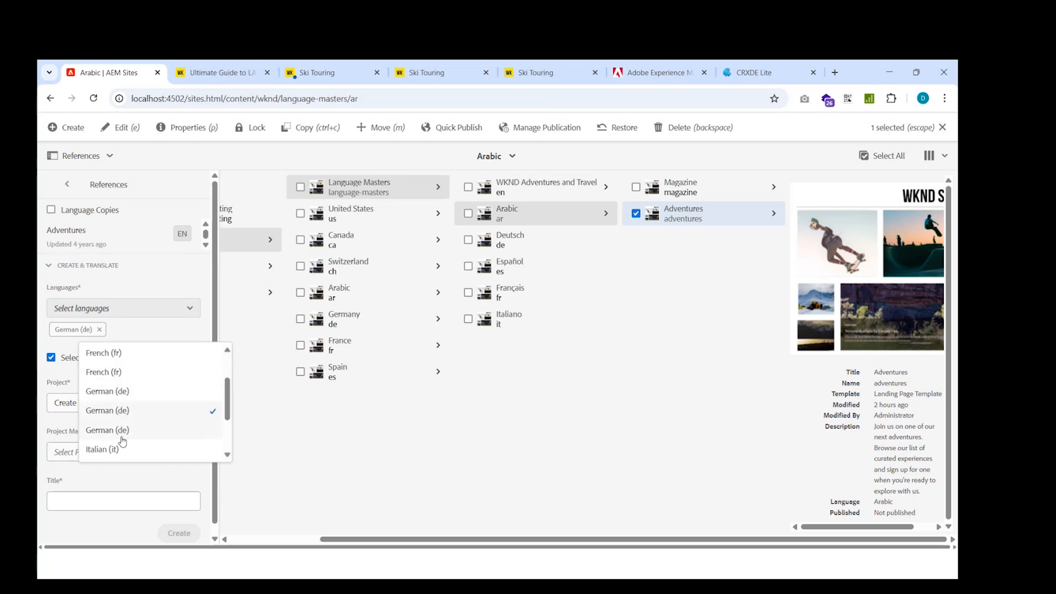
{"action": "left_click", "coordinate": [117, 449]}
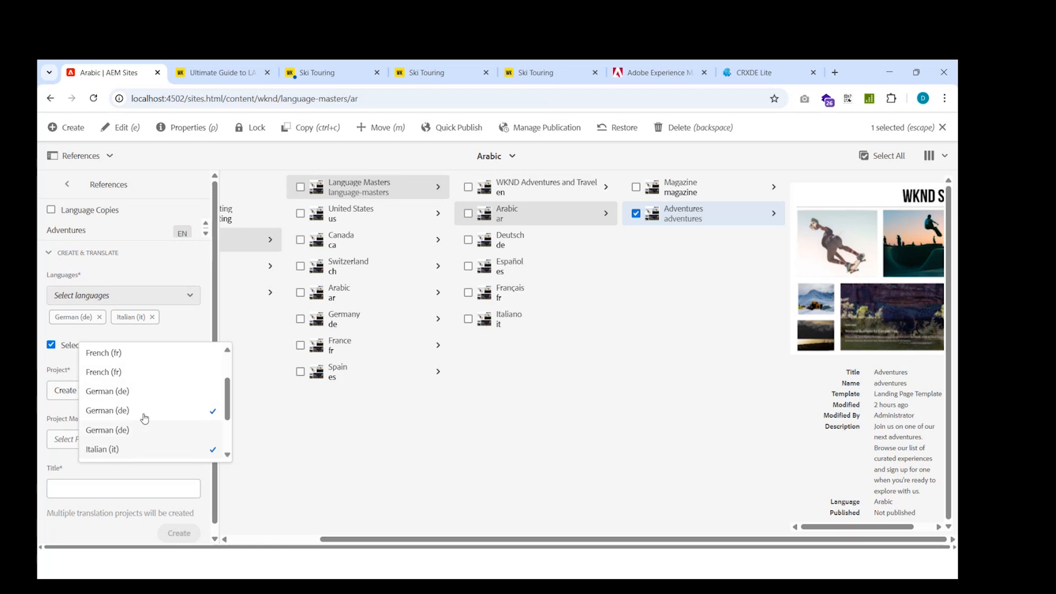
{"action": "left_click", "coordinate": [138, 355]}
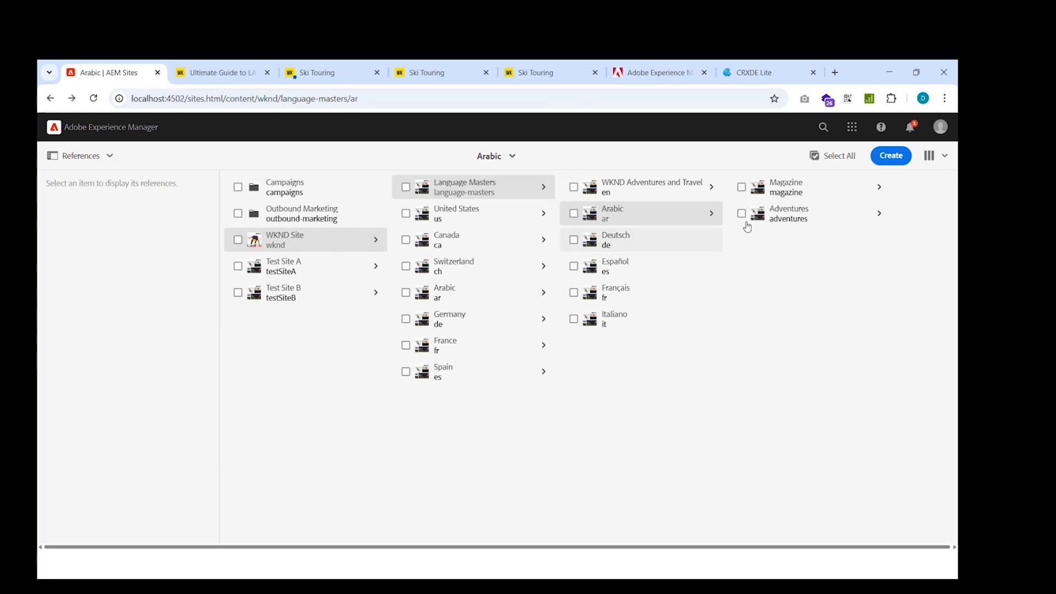
Reselect the Arabic Adventures page and in Language Copies Create & Translate, choose French (fr), German (de) and Italian (it).
{"action": "left_click", "coordinate": [748, 216]}
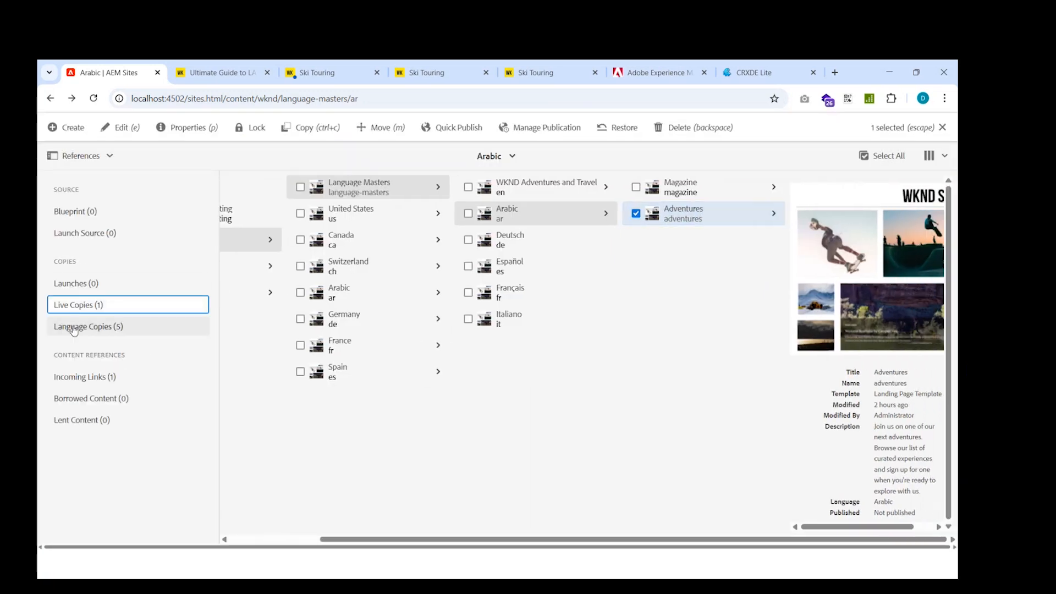
{"action": "left_click", "coordinate": [126, 325]}
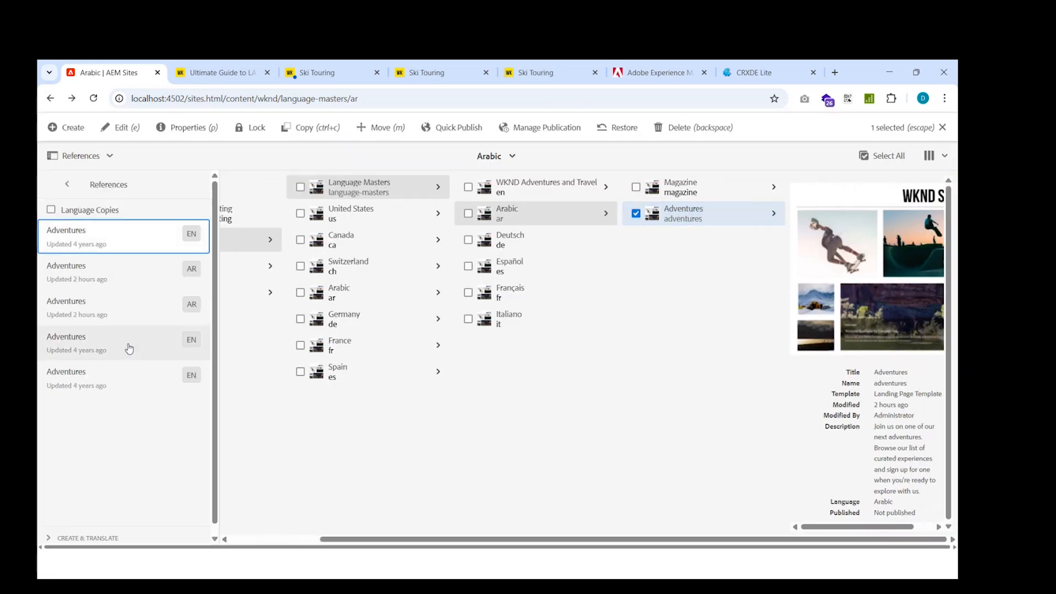
{"action": "left_click", "coordinate": [135, 538]}
{"action": "left_click", "coordinate": [133, 332]}
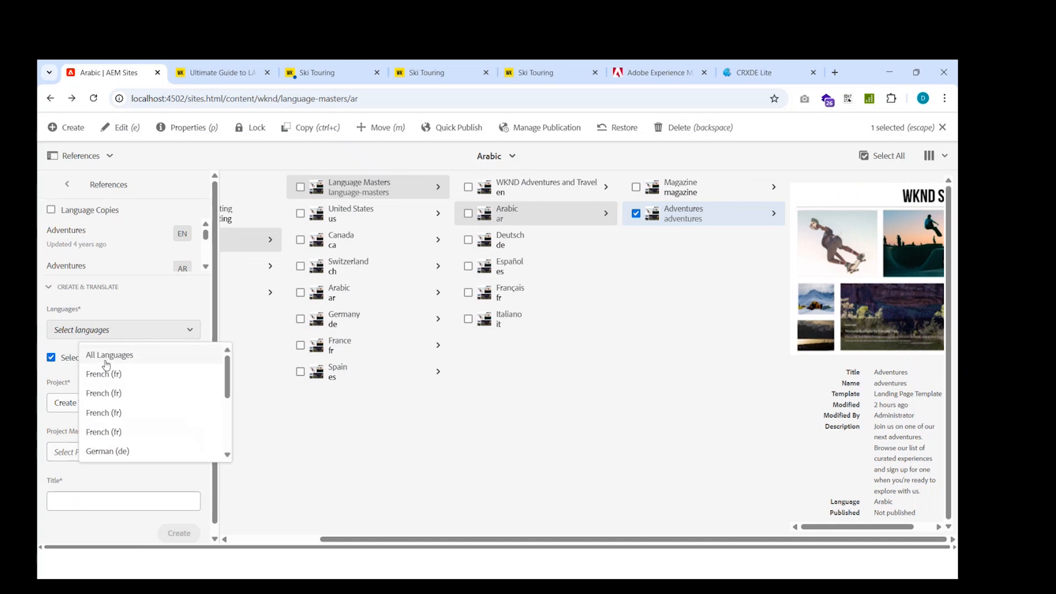
{"action": "left_click", "coordinate": [107, 413]}
{"action": "scroll", "coordinate": [123, 426], "scroll_direction": "down", "scroll_amount": 2}
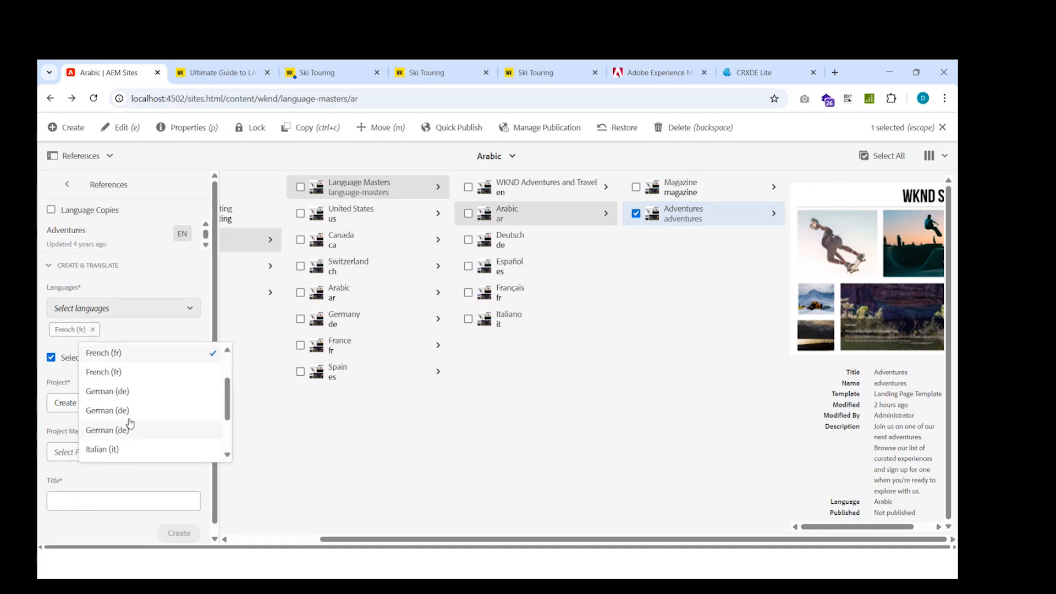
{"action": "left_click", "coordinate": [129, 410]}
{"action": "left_click", "coordinate": [129, 449]}
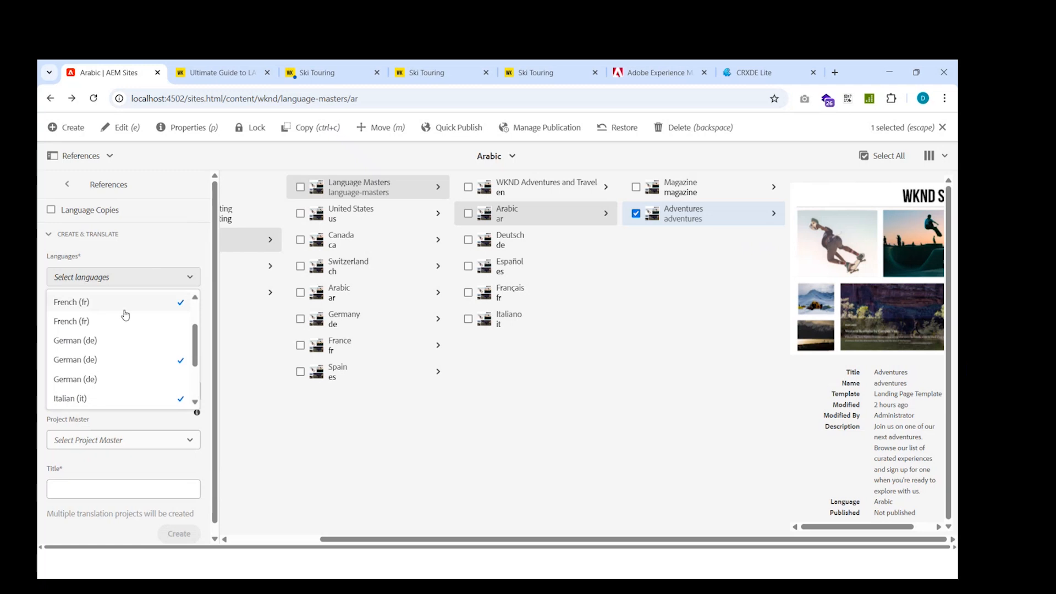
{"action": "left_click", "coordinate": [152, 283]}
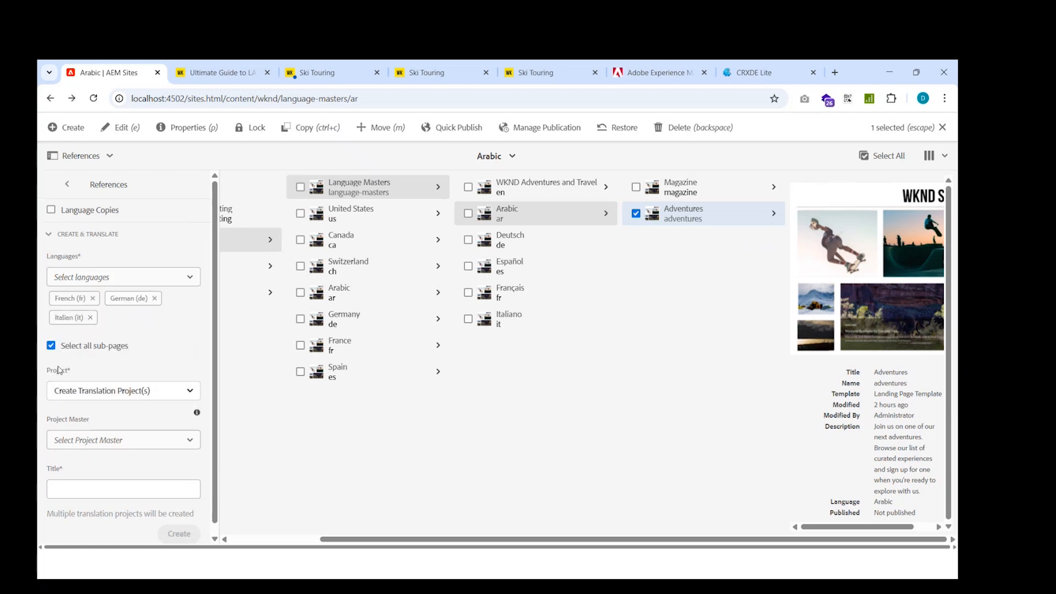
Clear the Select all sub-pages option in the Create & Translate form.
{"action": "left_click", "coordinate": [66, 350]}
{"action": "scroll", "coordinate": [123, 375], "scroll_direction": "down", "scroll_amount": 1}
{"action": "left_click", "coordinate": [51, 335]}
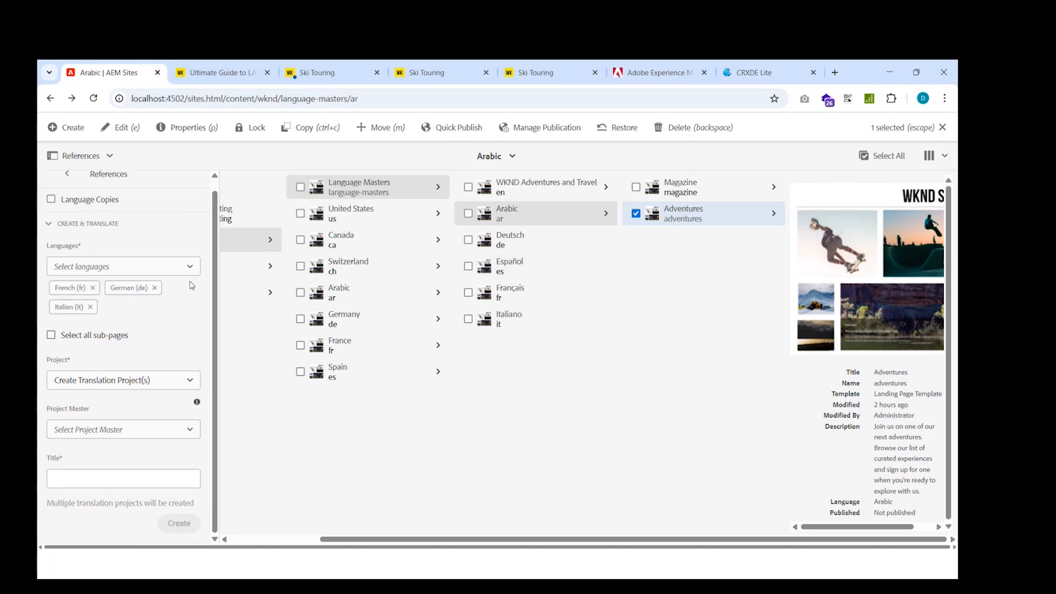
Keep Create Translation Project(s), title the projects "Test Demo Translation" and create them.
{"action": "left_click", "coordinate": [145, 384]}
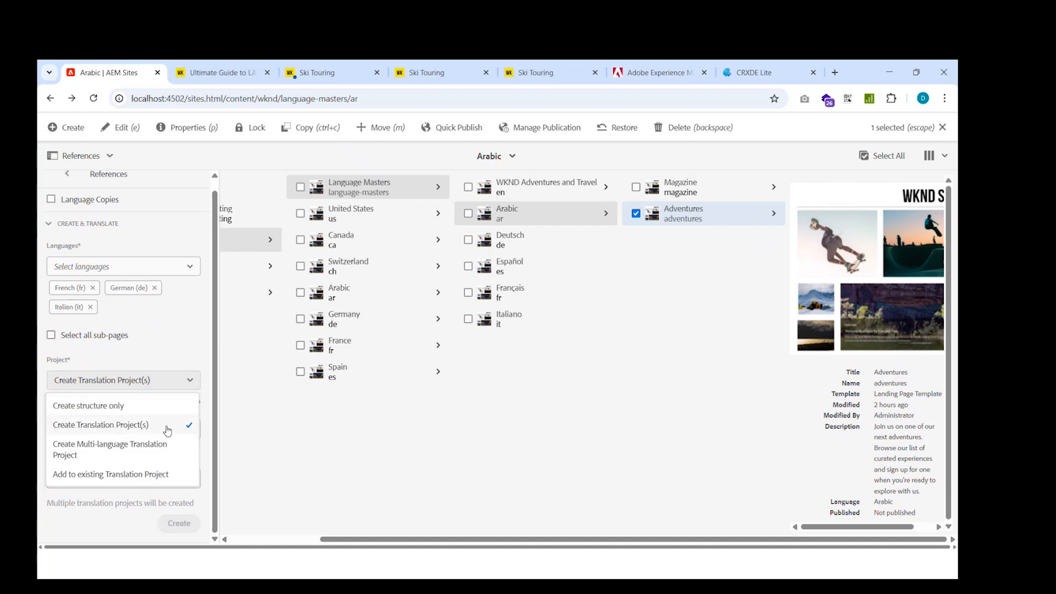
{"action": "left_click", "coordinate": [175, 358]}
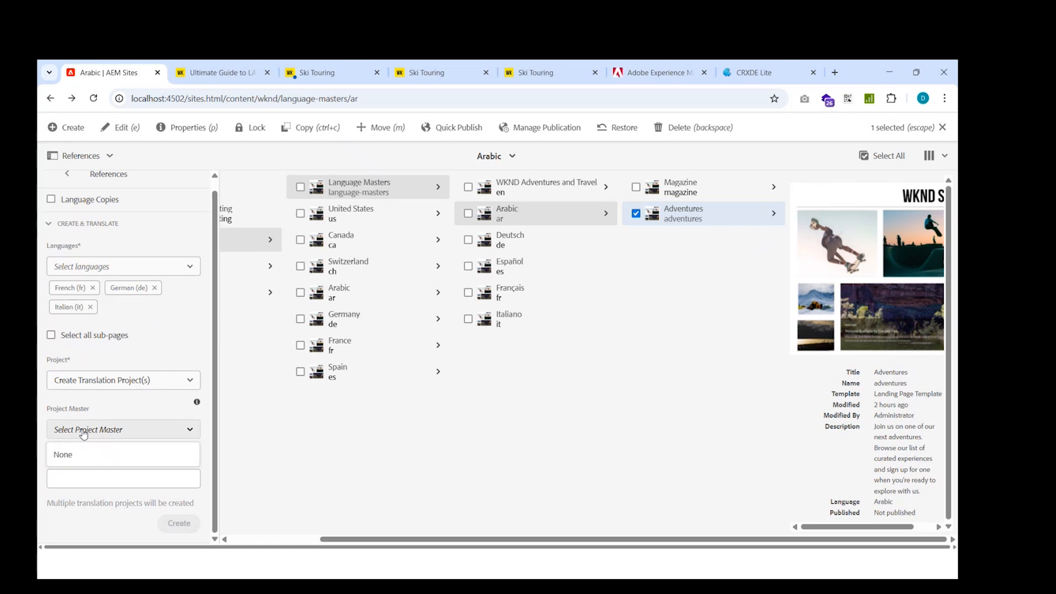
{"action": "left_click", "coordinate": [75, 480]}
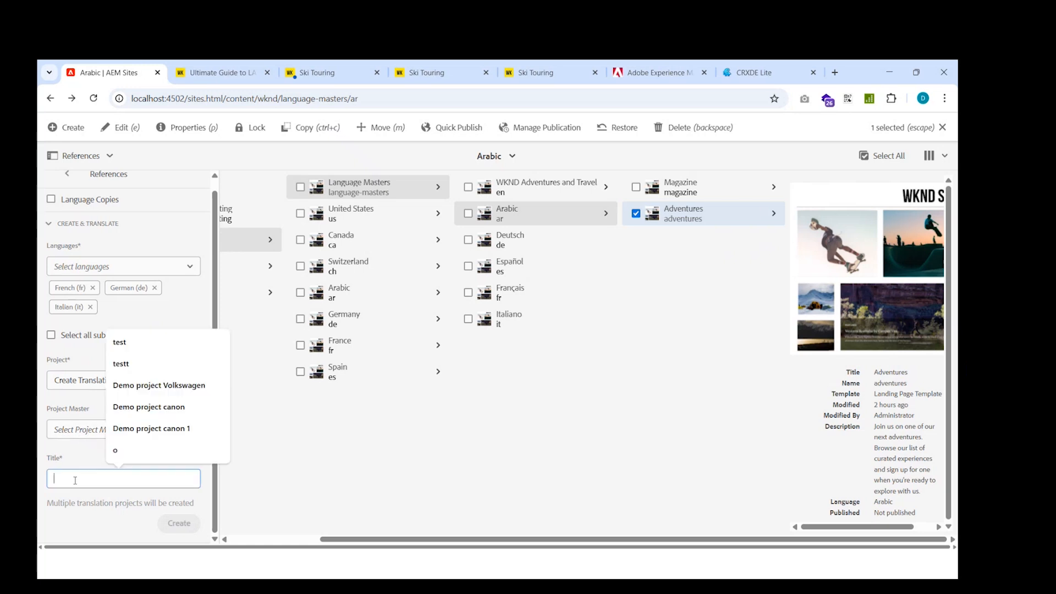
{"action": "type", "text": "Test Demo Translation"}
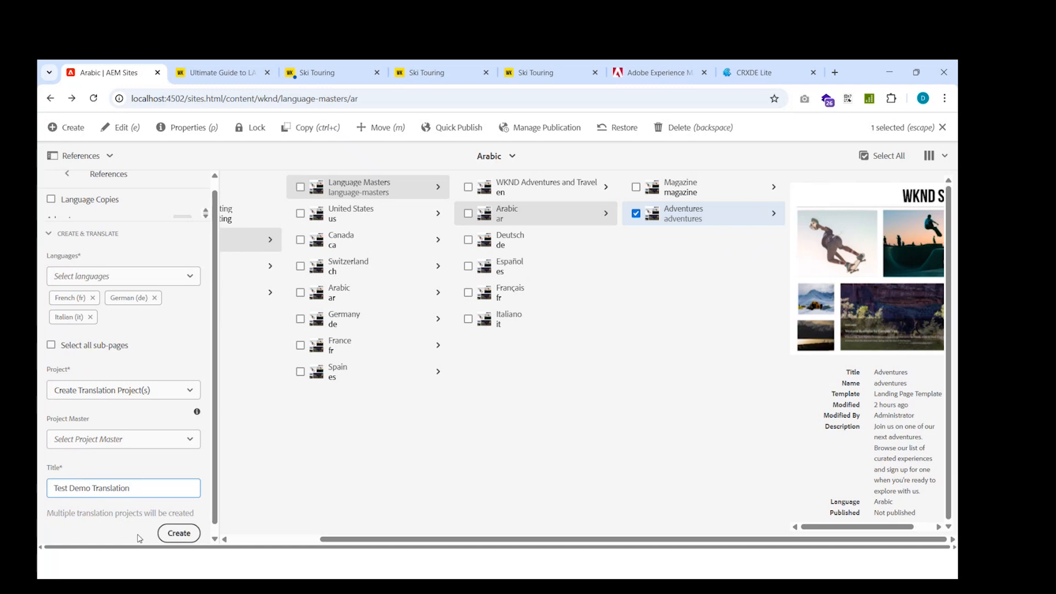
{"action": "left_click", "coordinate": [183, 535]}
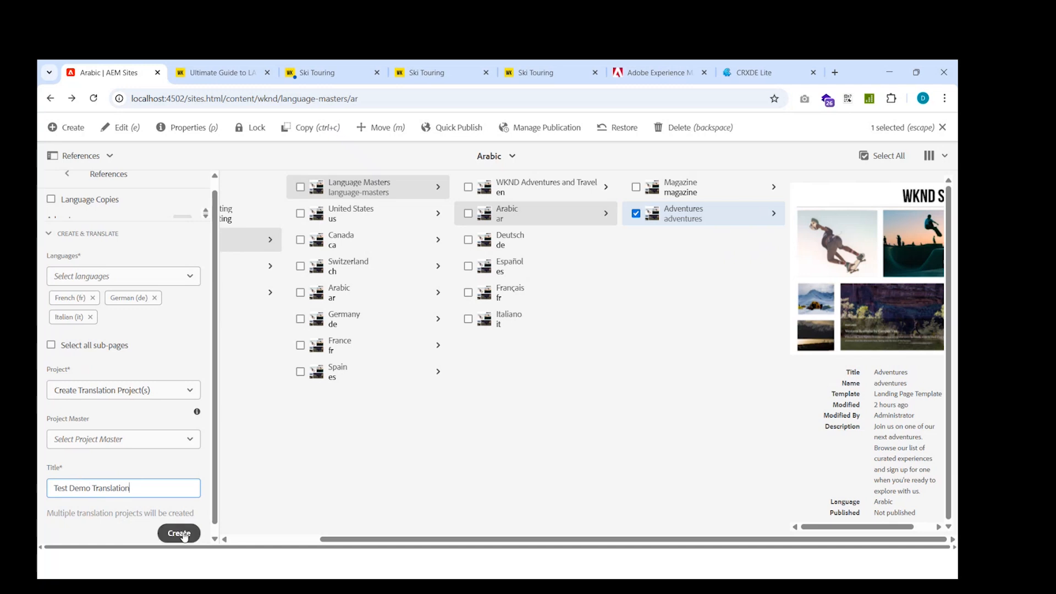
{"action": "left_click", "coordinate": [183, 534]}
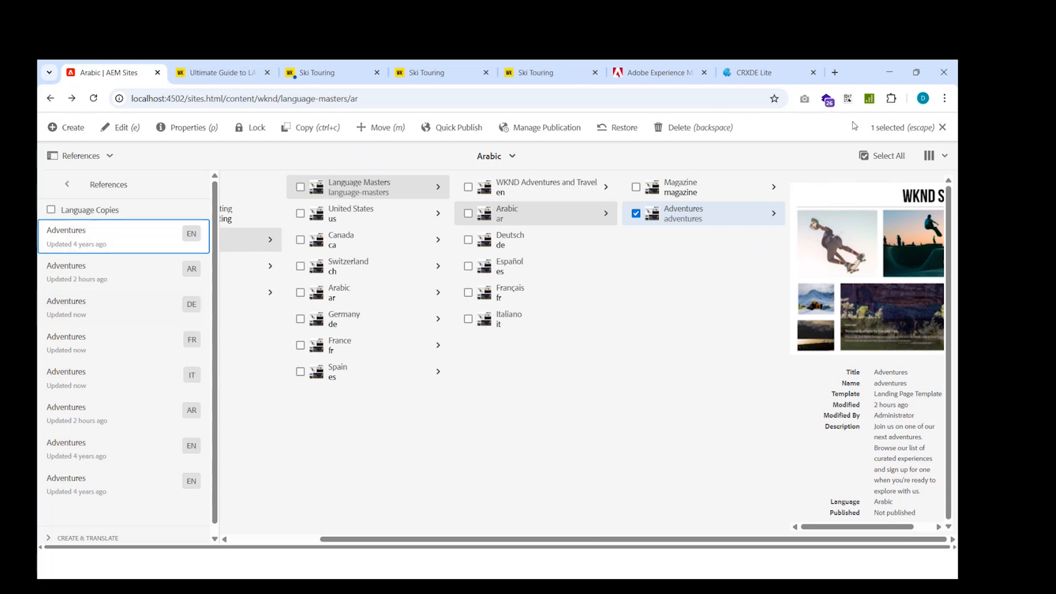
Go to Projects and open the Test Demo Translation project folder.
{"action": "left_click", "coordinate": [942, 128]}
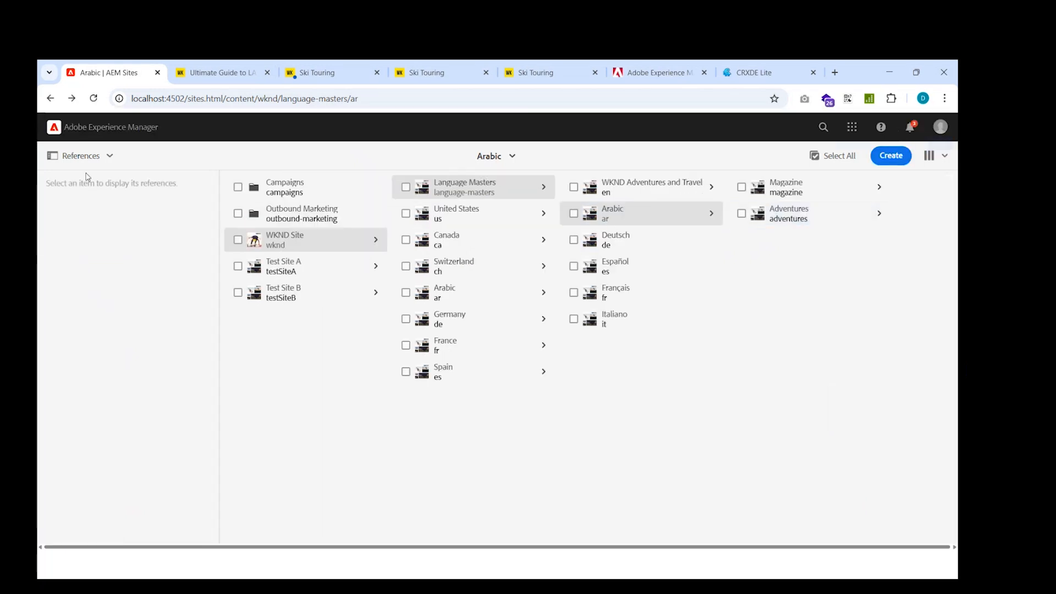
{"action": "left_click", "coordinate": [82, 135]}
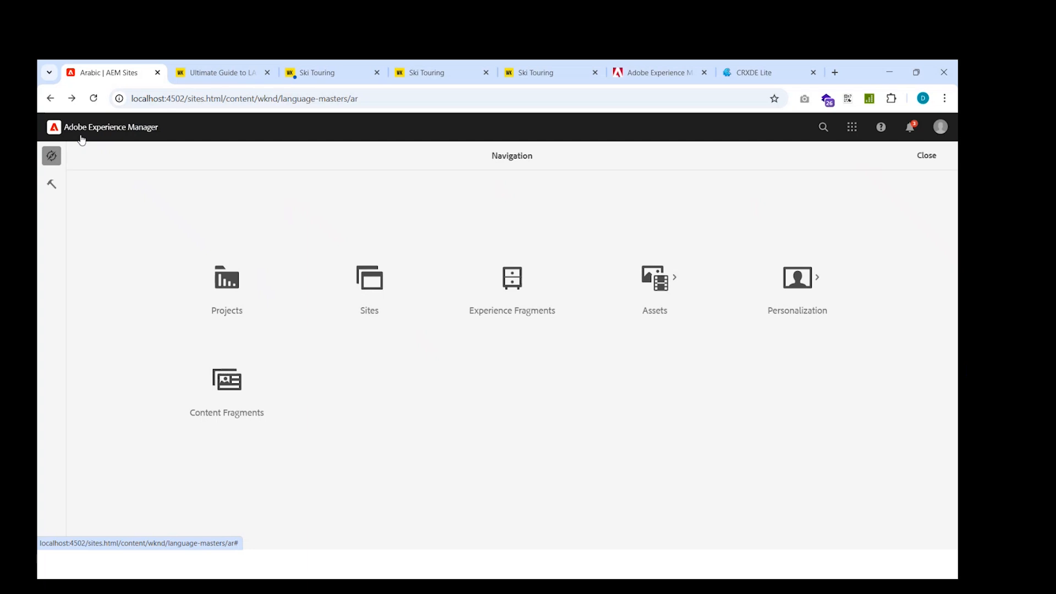
{"action": "left_click", "coordinate": [218, 318]}
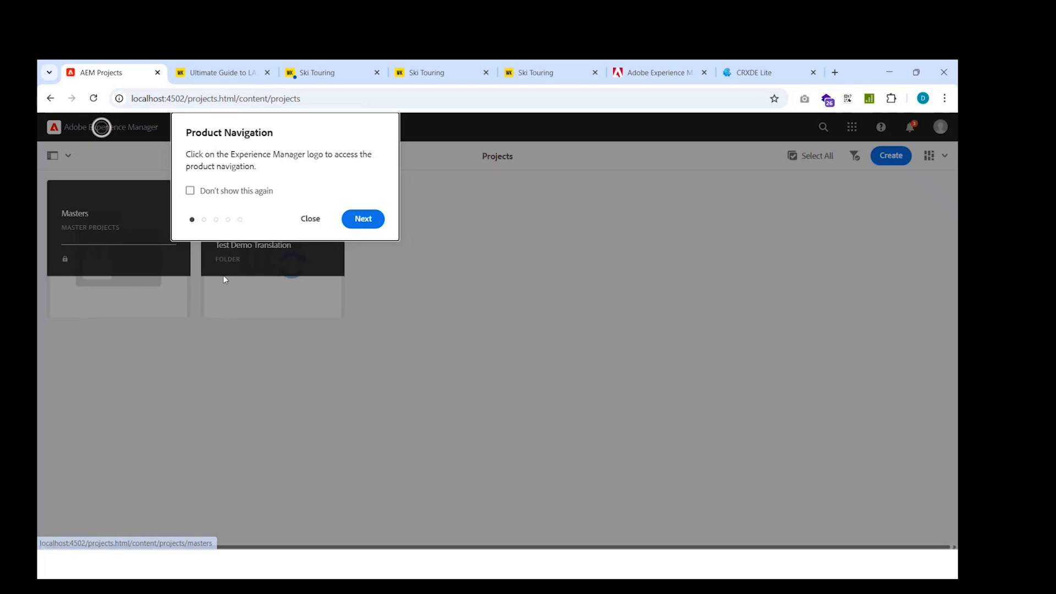
{"action": "left_click", "coordinate": [301, 220]}
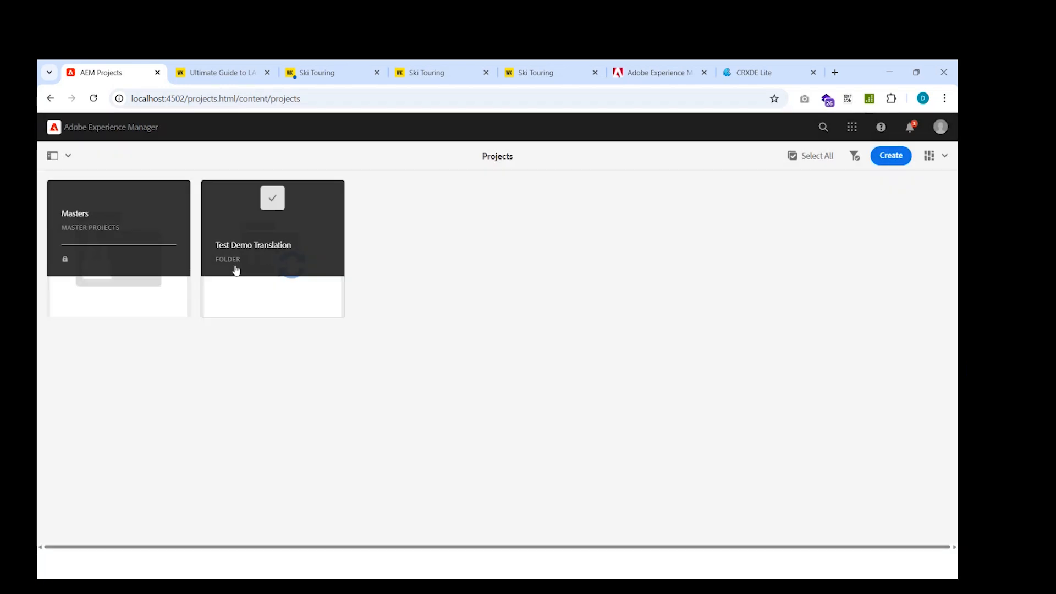
{"action": "left_click", "coordinate": [282, 258]}
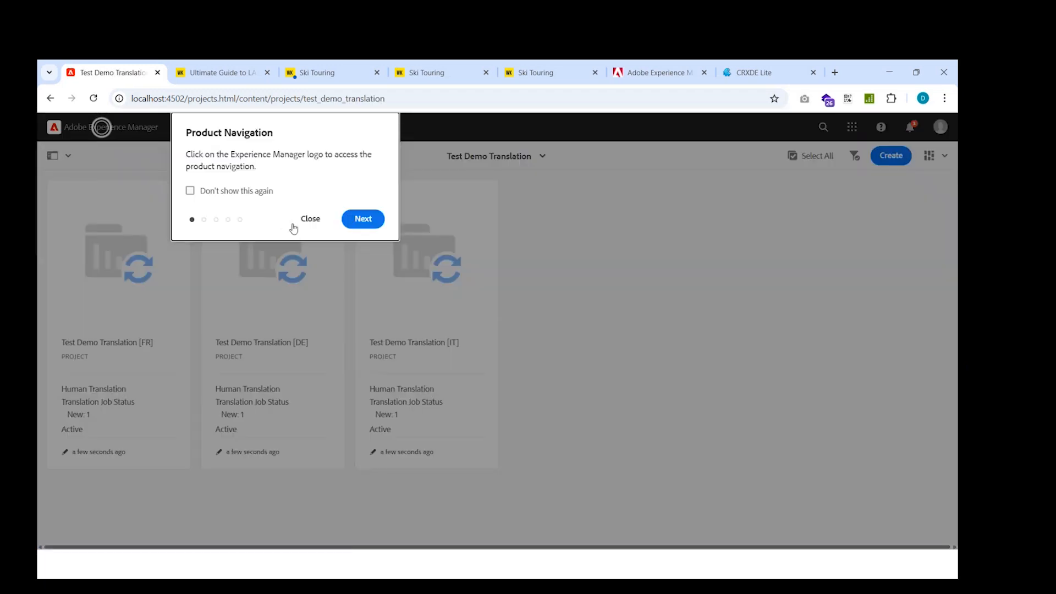
{"action": "left_click", "coordinate": [294, 220]}
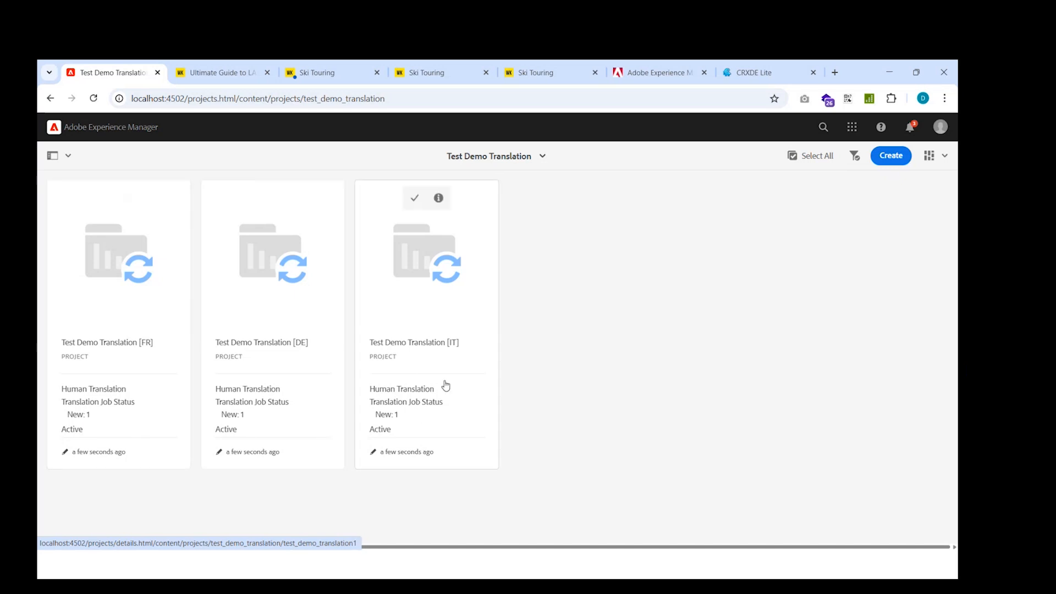
Open the French project, Test Demo Translation [FR].
{"action": "left_click", "coordinate": [103, 244]}
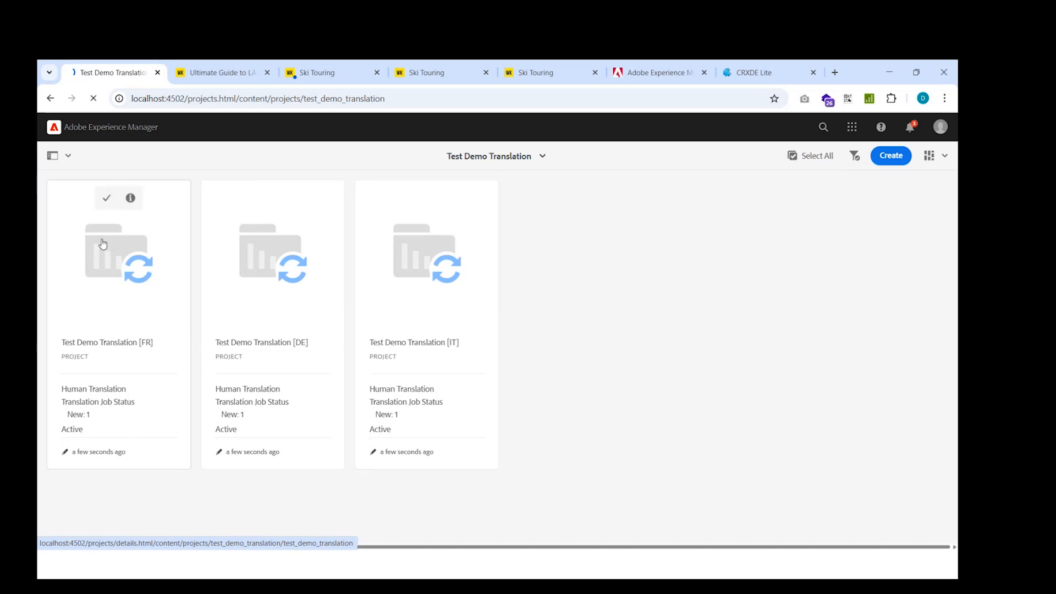
{"action": "left_click", "coordinate": [107, 199]}
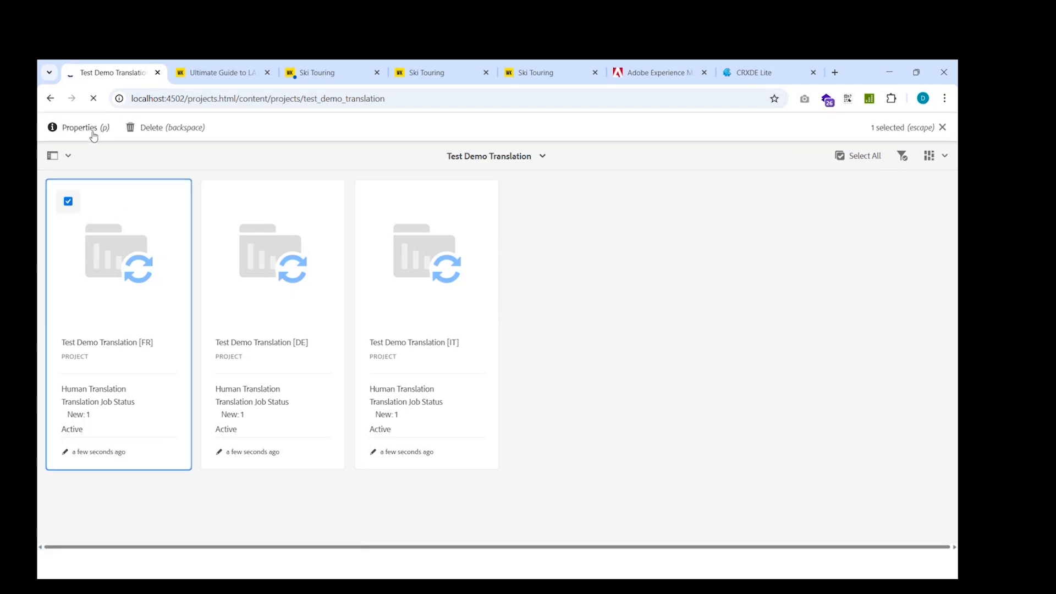
{"action": "left_click", "coordinate": [105, 327]}
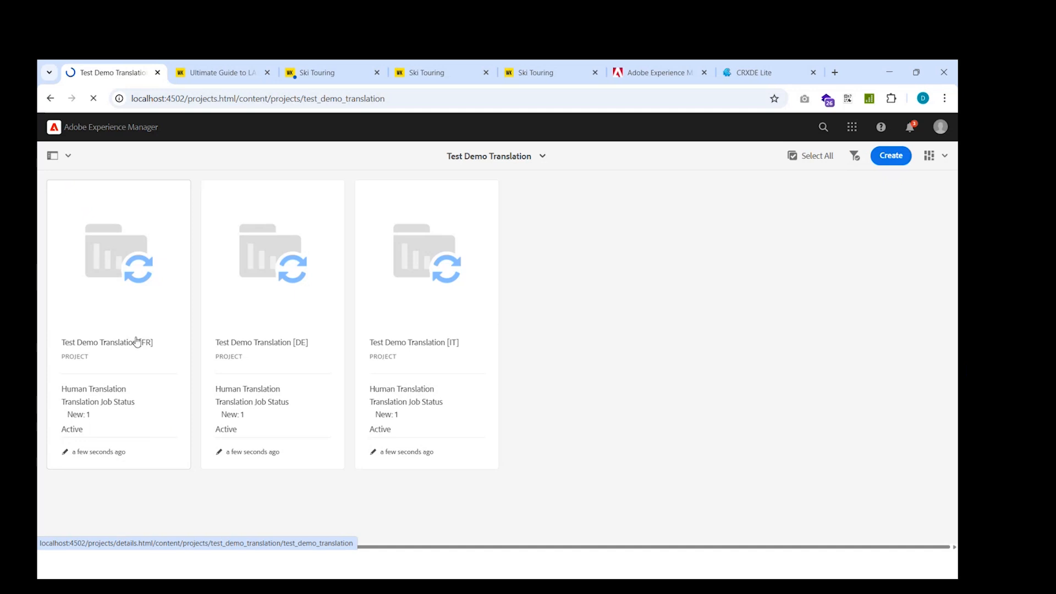
{"action": "left_click", "coordinate": [76, 212]}
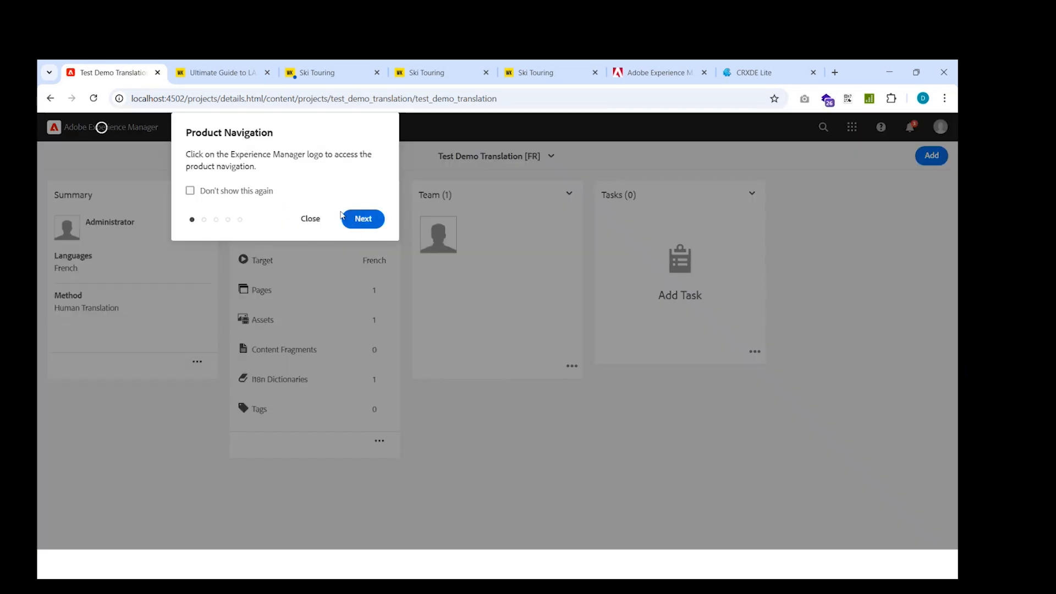
{"action": "left_click", "coordinate": [314, 222]}
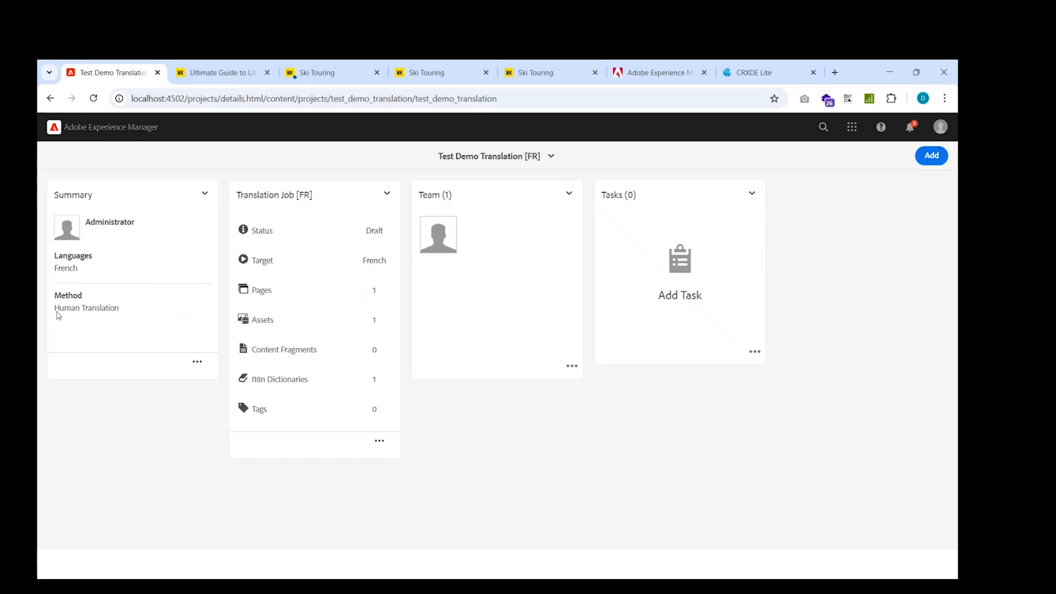
Add a sample user to the French project's team with the International Reviewers role and save the team.
{"action": "left_click", "coordinate": [572, 368]}
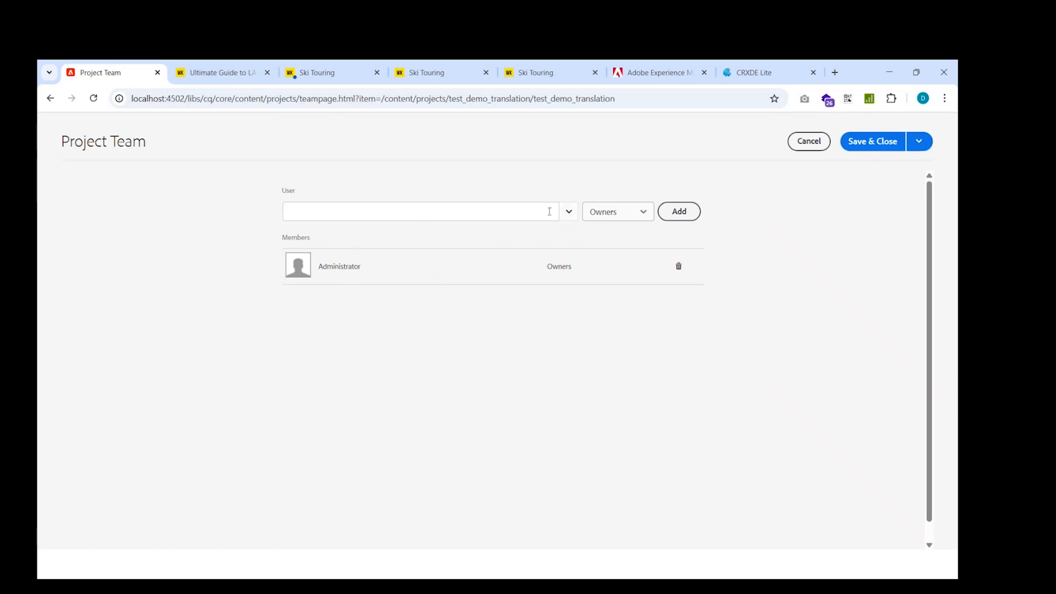
{"action": "left_click", "coordinate": [615, 218]}
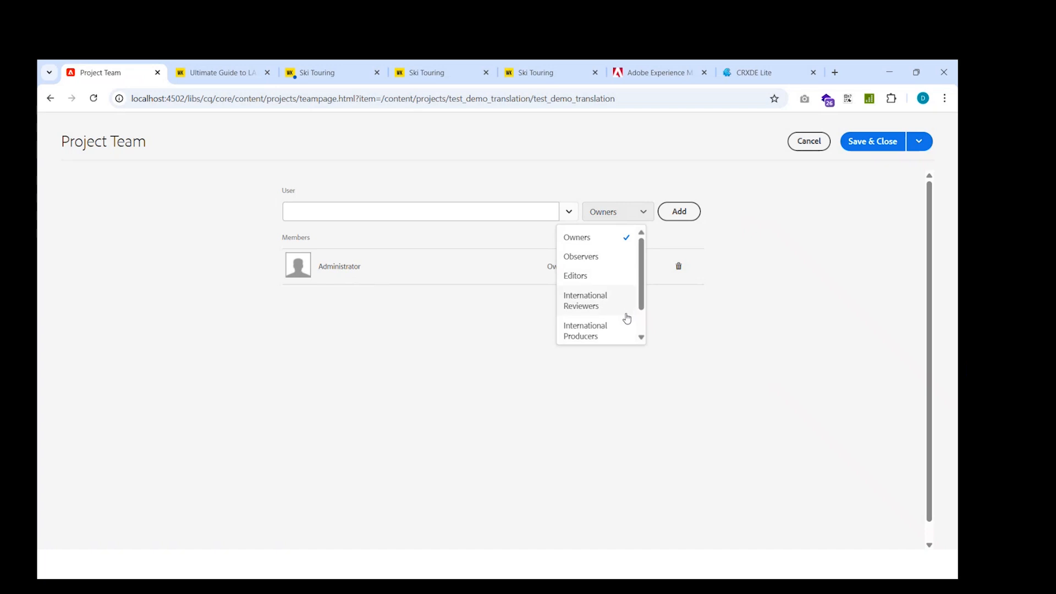
{"action": "scroll", "coordinate": [624, 318], "scroll_direction": "down", "scroll_amount": 2}
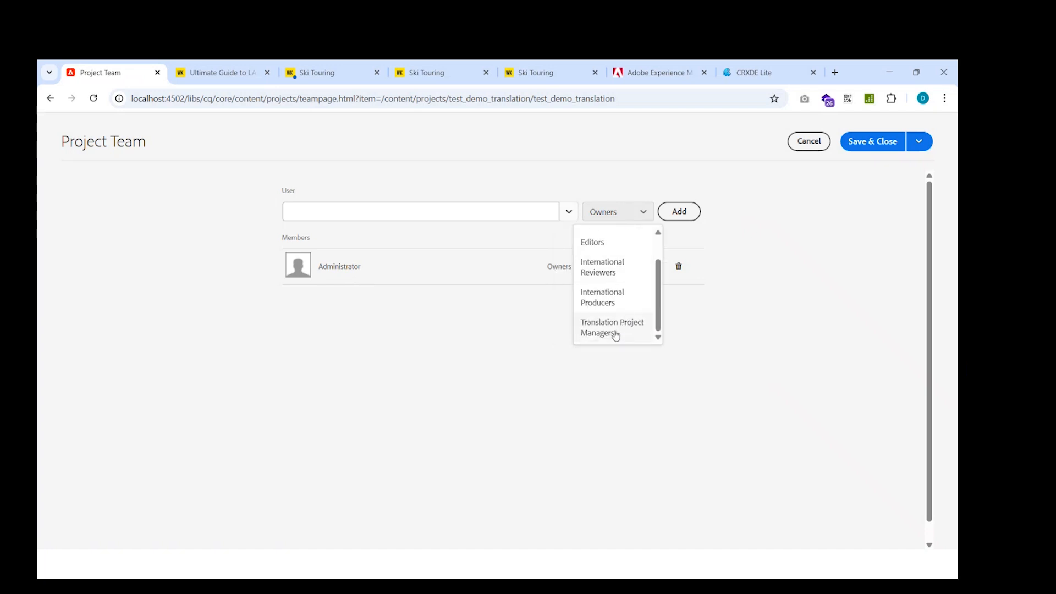
{"action": "left_click", "coordinate": [394, 235]}
{"action": "left_click", "coordinate": [359, 212]}
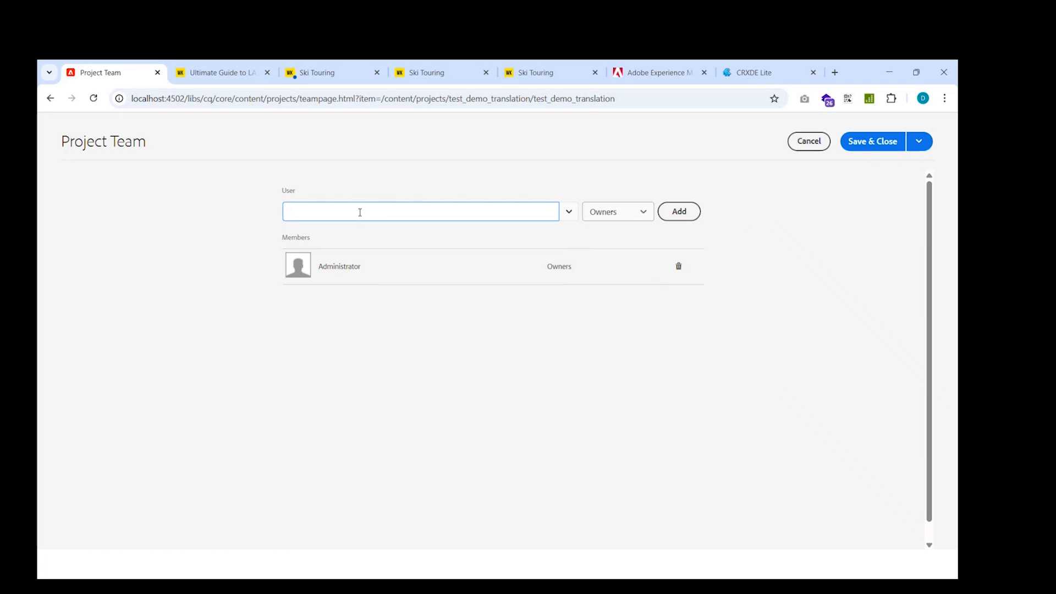
{"action": "type", "text": "j"}
{"action": "key", "text": "BackSpace"}
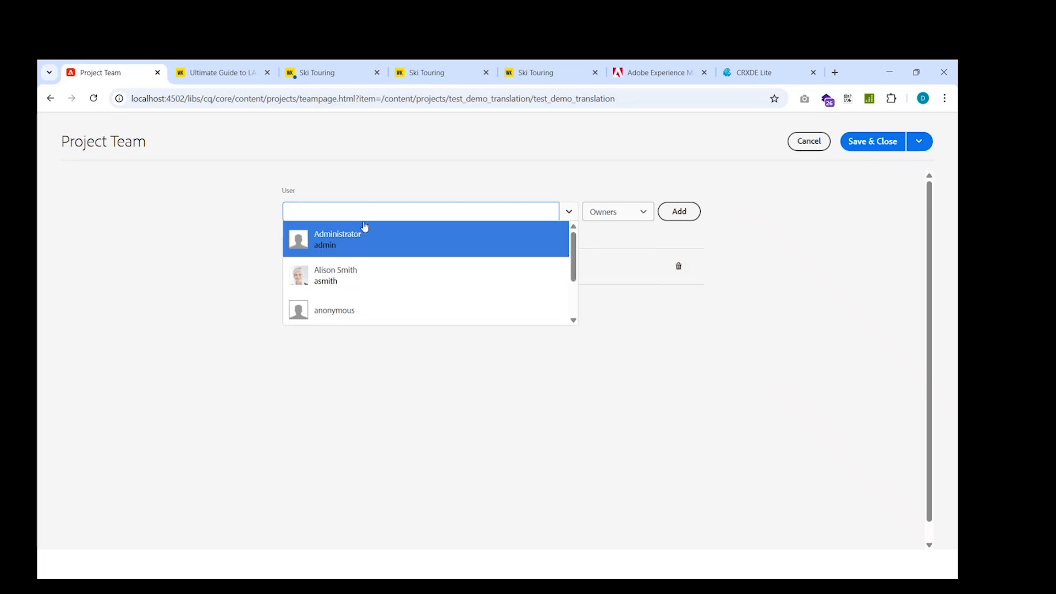
{"action": "left_click", "coordinate": [340, 275]}
{"action": "left_click", "coordinate": [636, 219]}
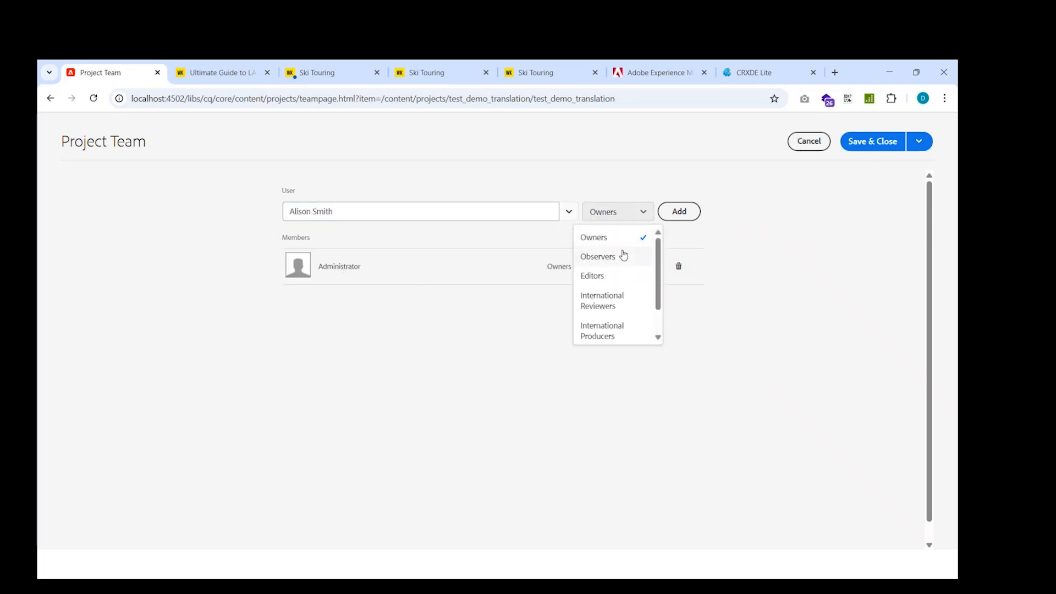
{"action": "scroll", "coordinate": [613, 309], "scroll_direction": "down", "scroll_amount": 2}
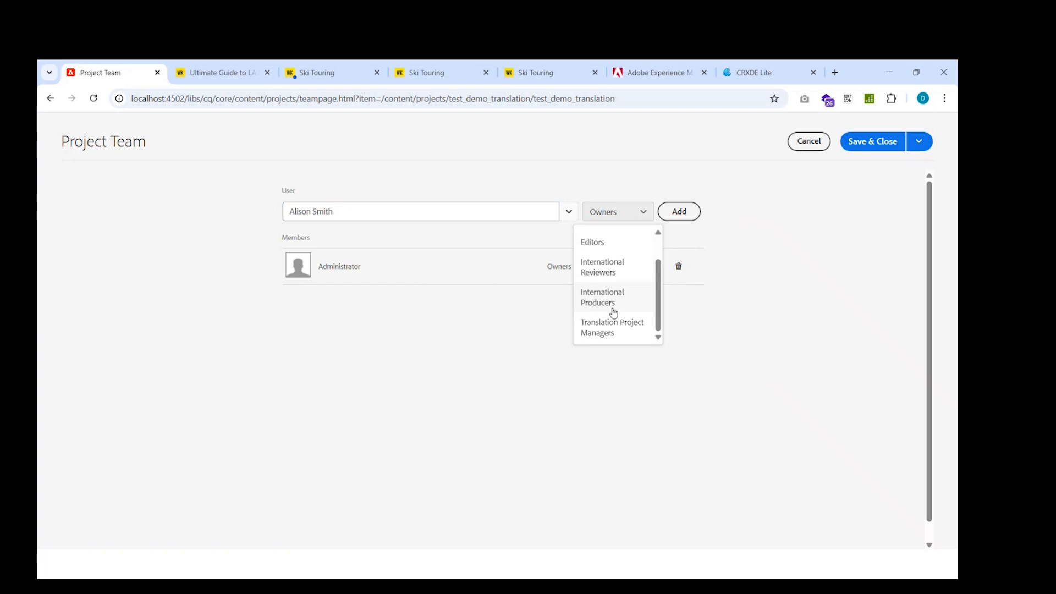
{"action": "left_click", "coordinate": [614, 274]}
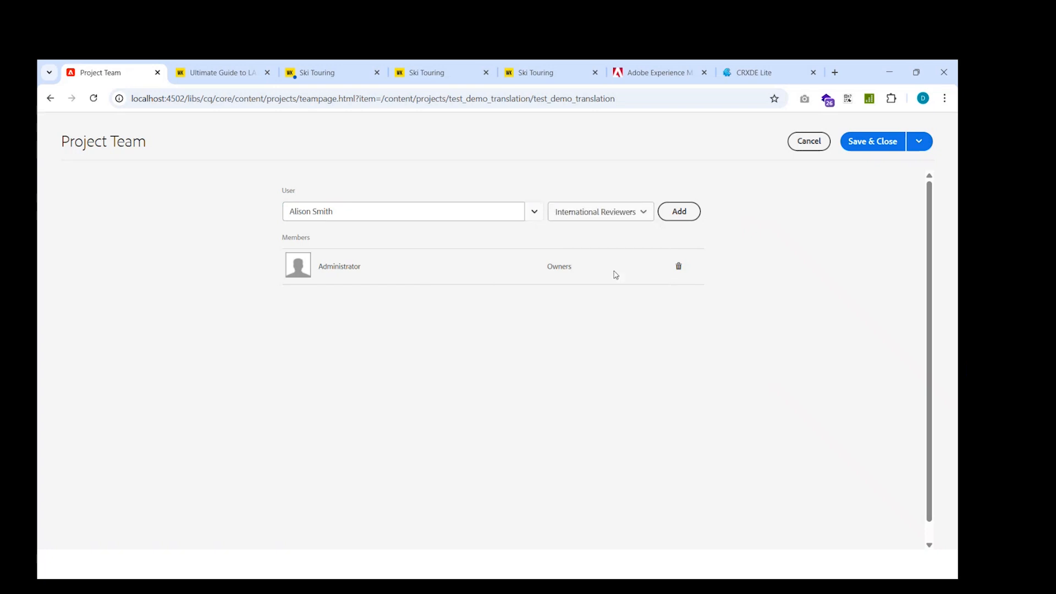
{"action": "left_click", "coordinate": [677, 218]}
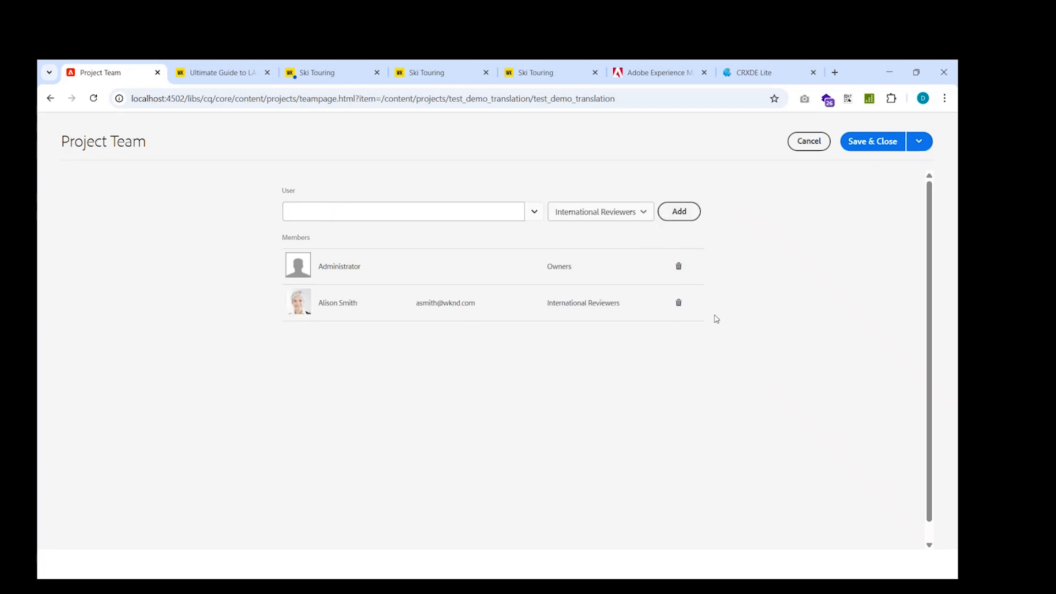
{"action": "left_click", "coordinate": [858, 147]}
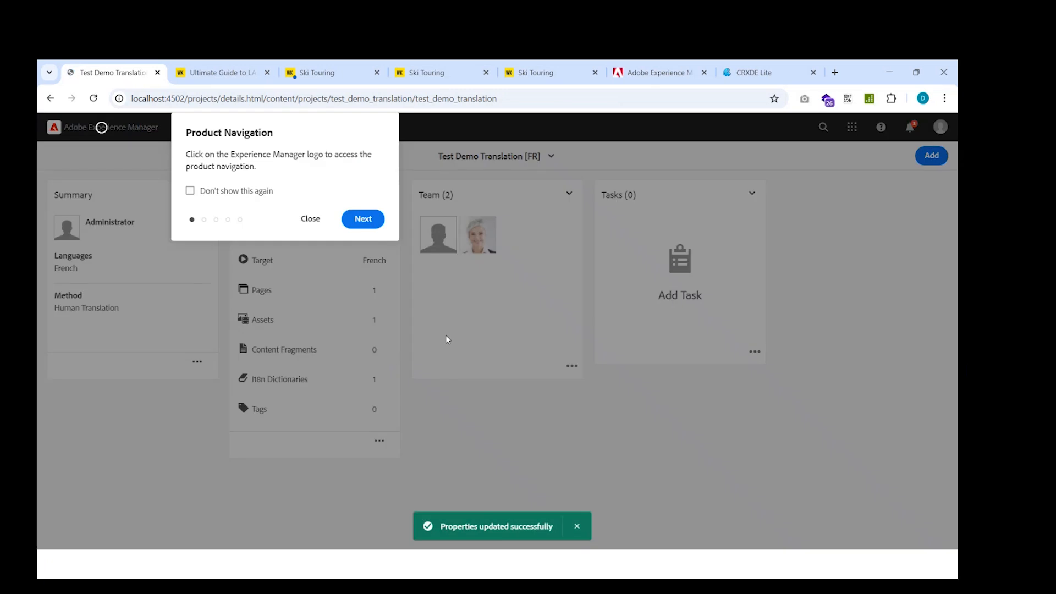
Review the options menu of the Translation Job [FR] tile.
{"action": "left_click", "coordinate": [310, 218]}
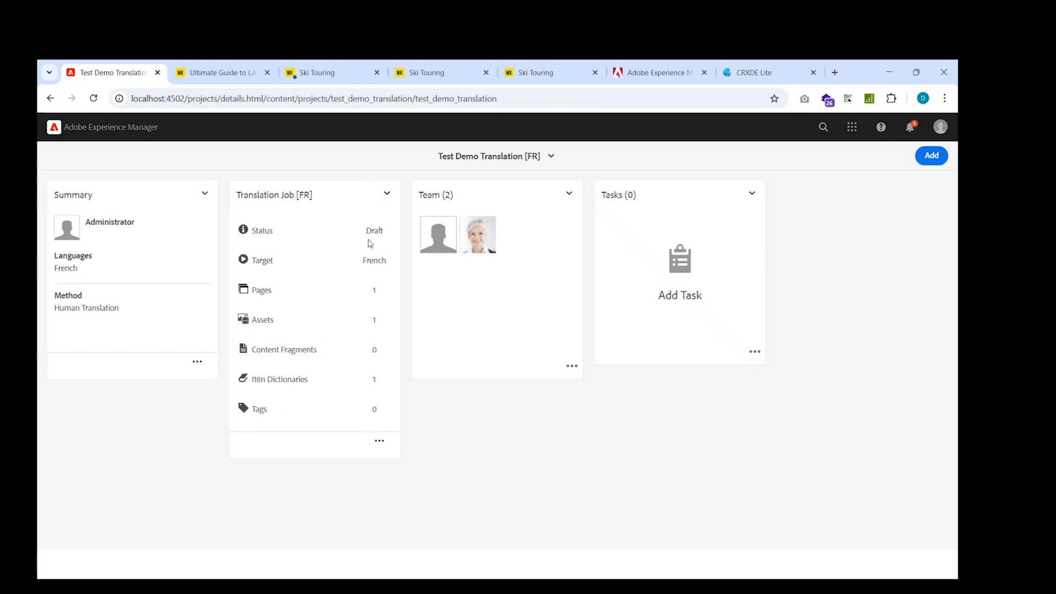
{"action": "left_click", "coordinate": [384, 236]}
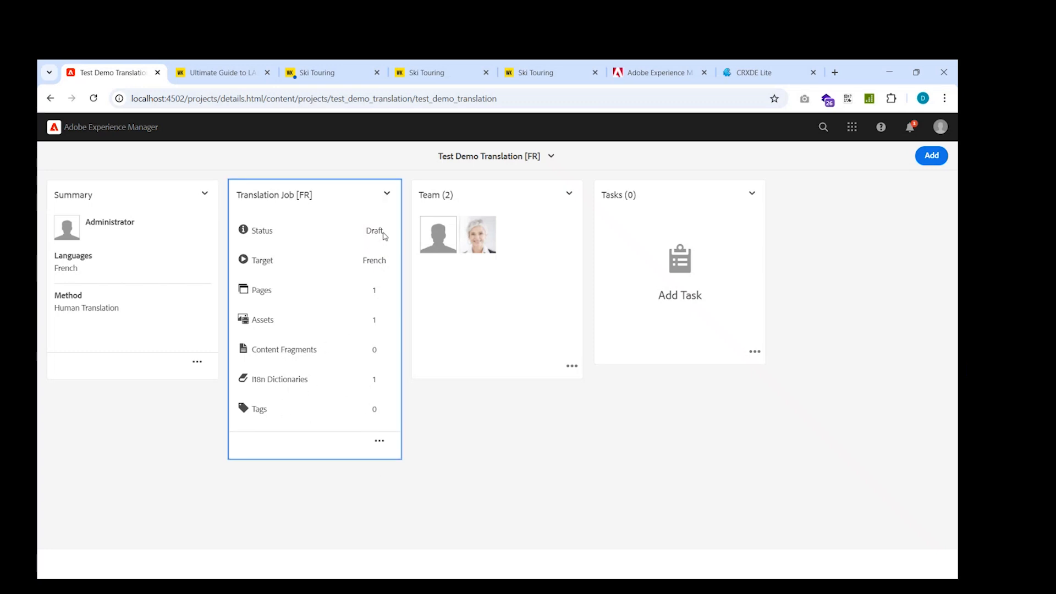
{"action": "left_click", "coordinate": [386, 193]}
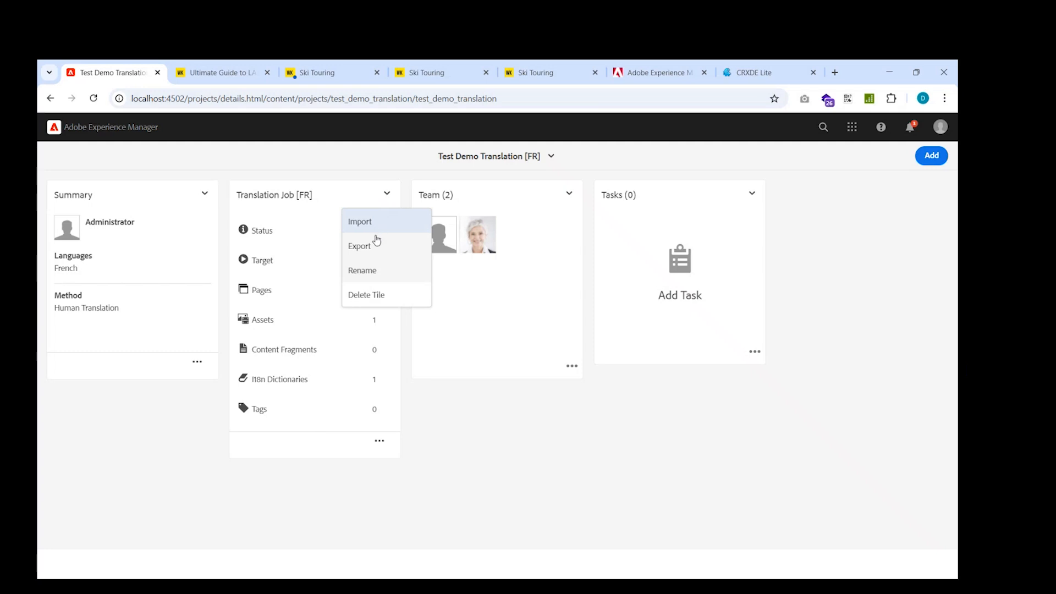
{"action": "left_click", "coordinate": [464, 427]}
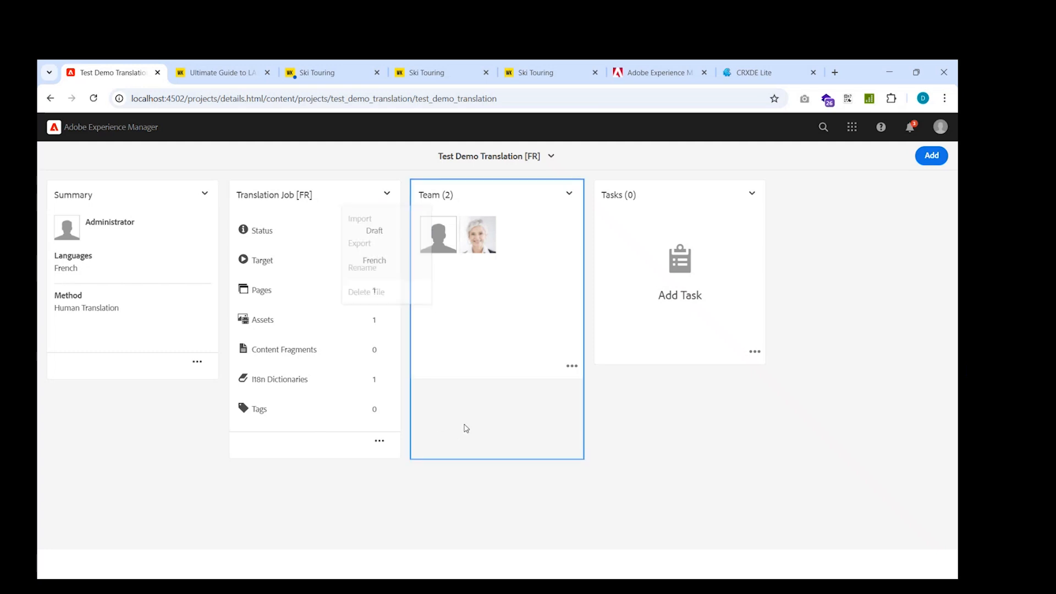
Open the French translation job's item list and review its entries before returning to the project.
{"action": "left_click", "coordinate": [379, 440]}
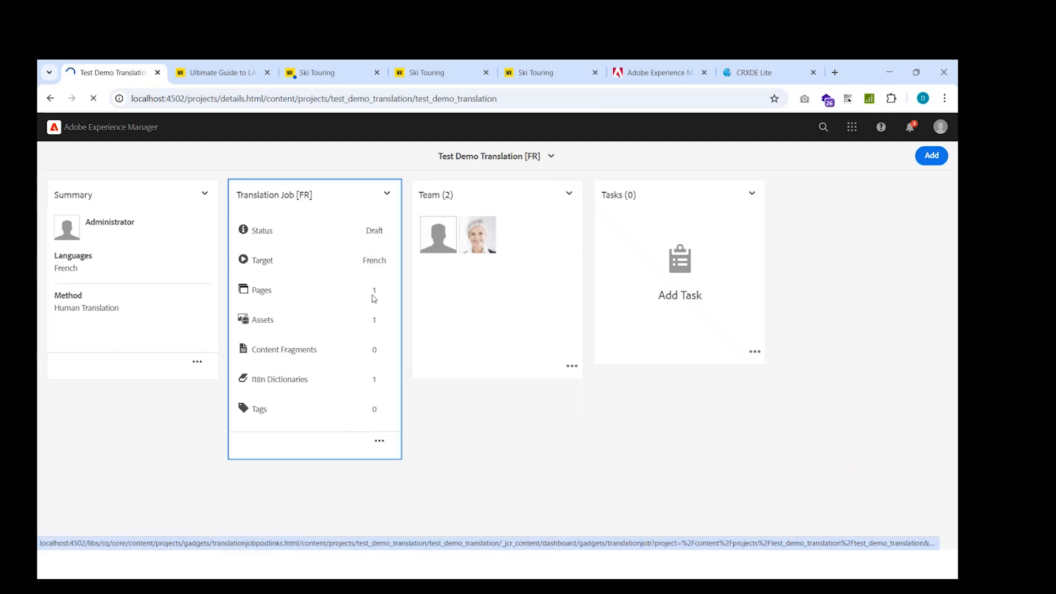
{"action": "left_click", "coordinate": [386, 193]}
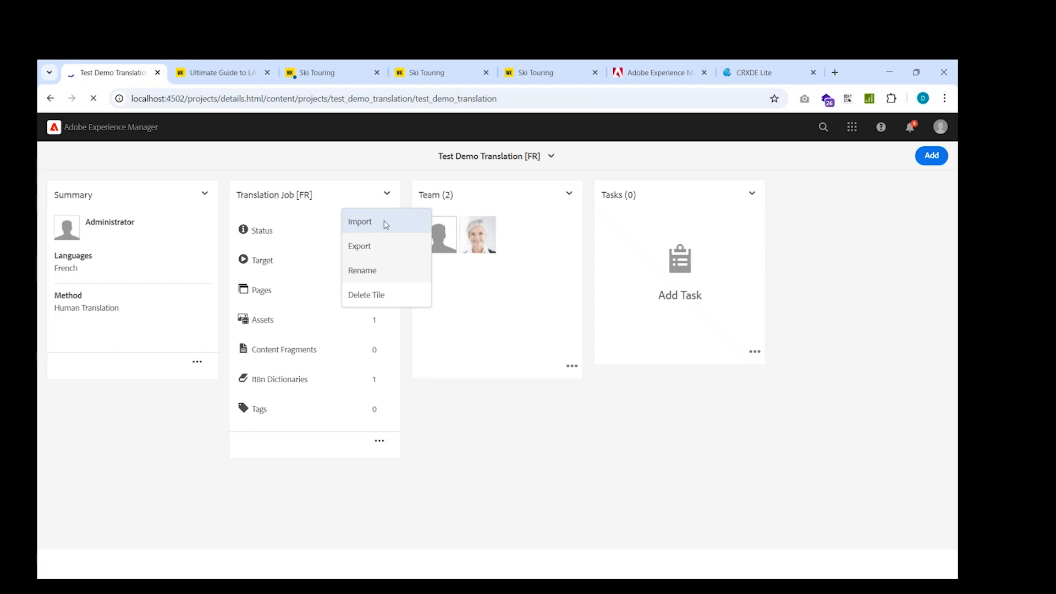
{"action": "left_click", "coordinate": [423, 387]}
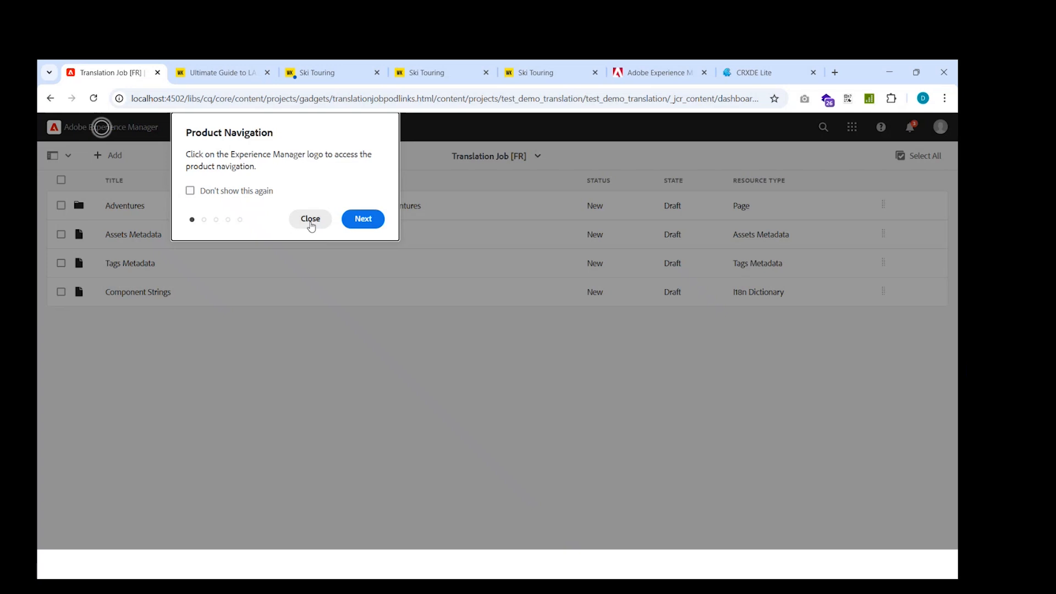
{"action": "left_click", "coordinate": [310, 223]}
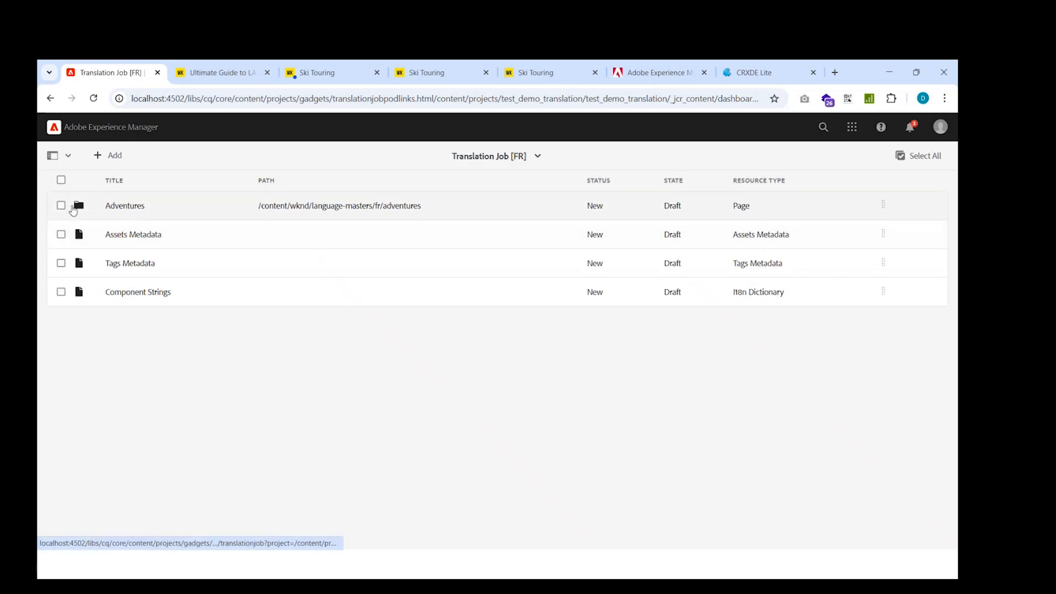
{"action": "left_click", "coordinate": [61, 206]}
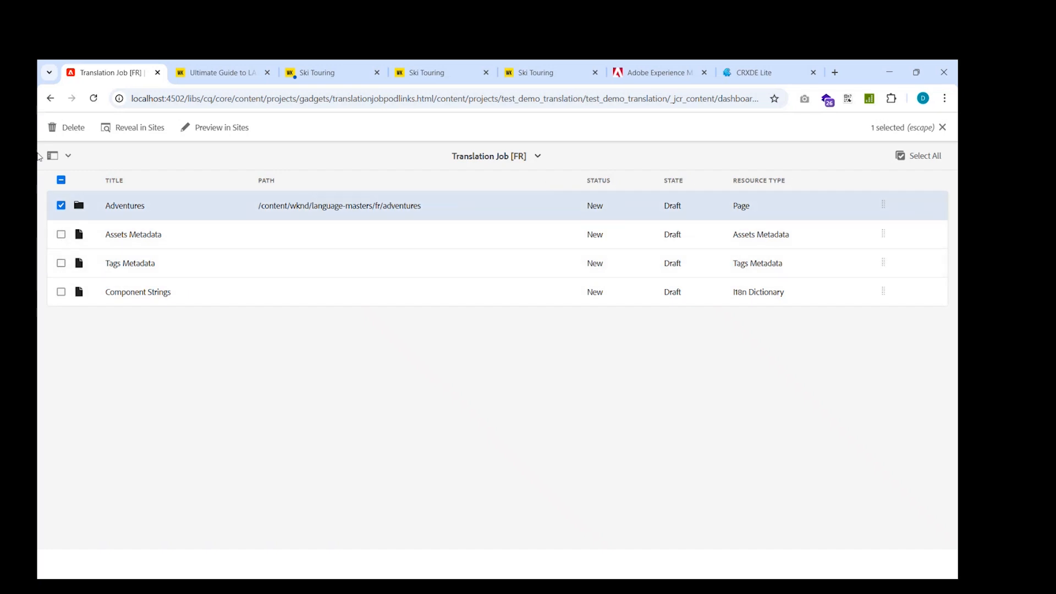
{"action": "left_click", "coordinate": [942, 127]}
{"action": "left_click", "coordinate": [50, 98]}
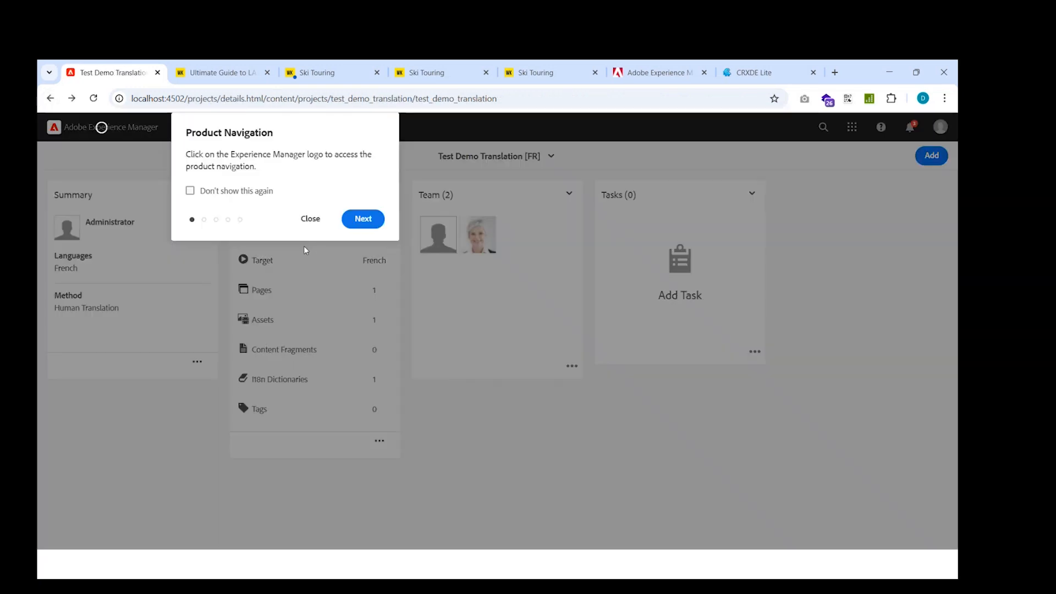
{"action": "left_click", "coordinate": [308, 216]}
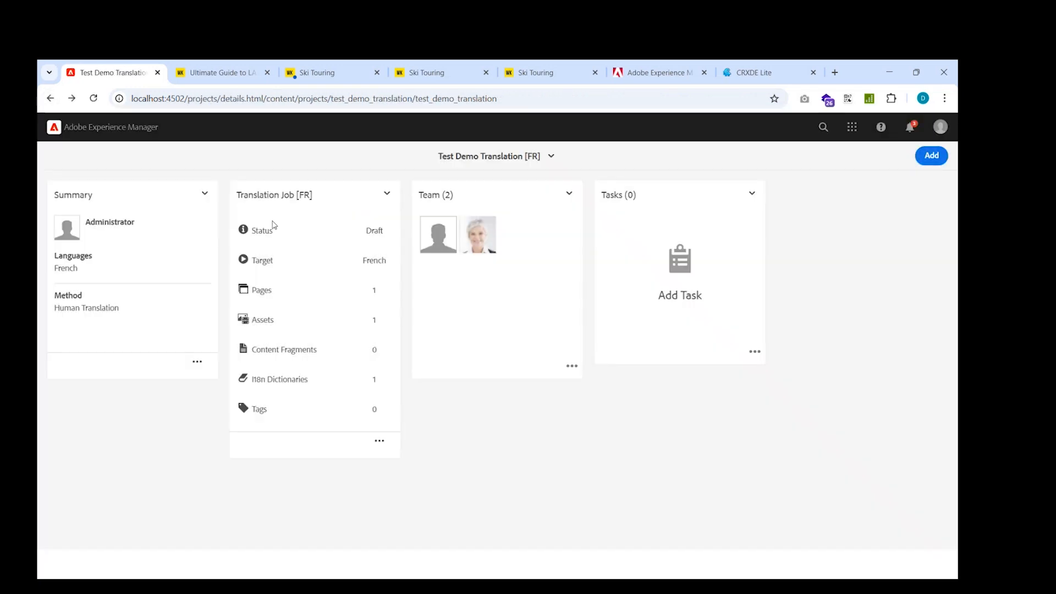
{"action": "left_click", "coordinate": [93, 98]}
{"action": "left_click", "coordinate": [321, 224]}
{"action": "left_click", "coordinate": [386, 195]}
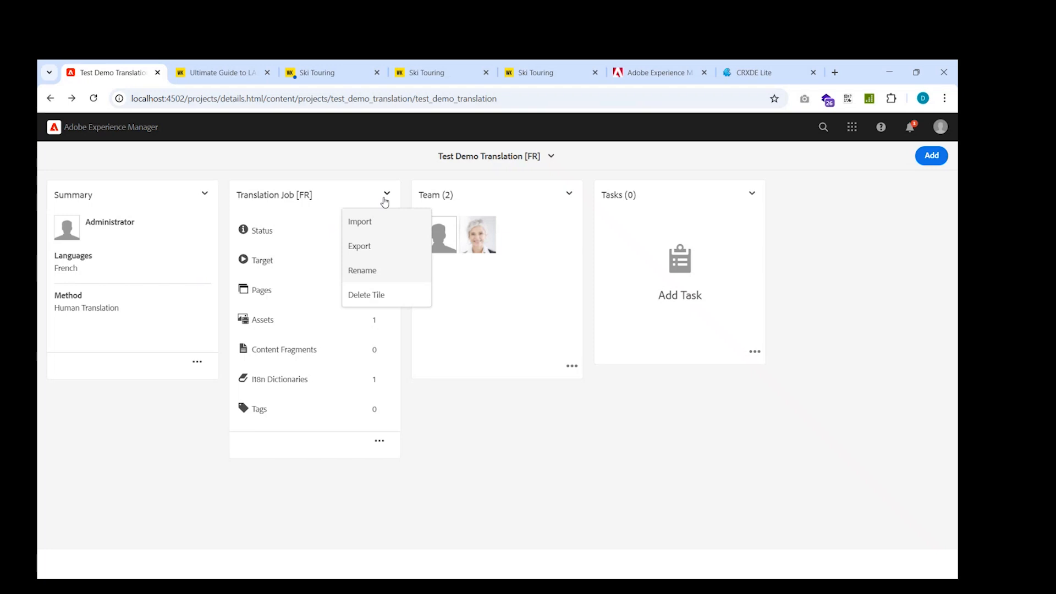
{"action": "left_click", "coordinate": [417, 452]}
Open the French translation job again and inspect the asset inside its Adventures entry.
{"action": "left_click", "coordinate": [379, 442]}
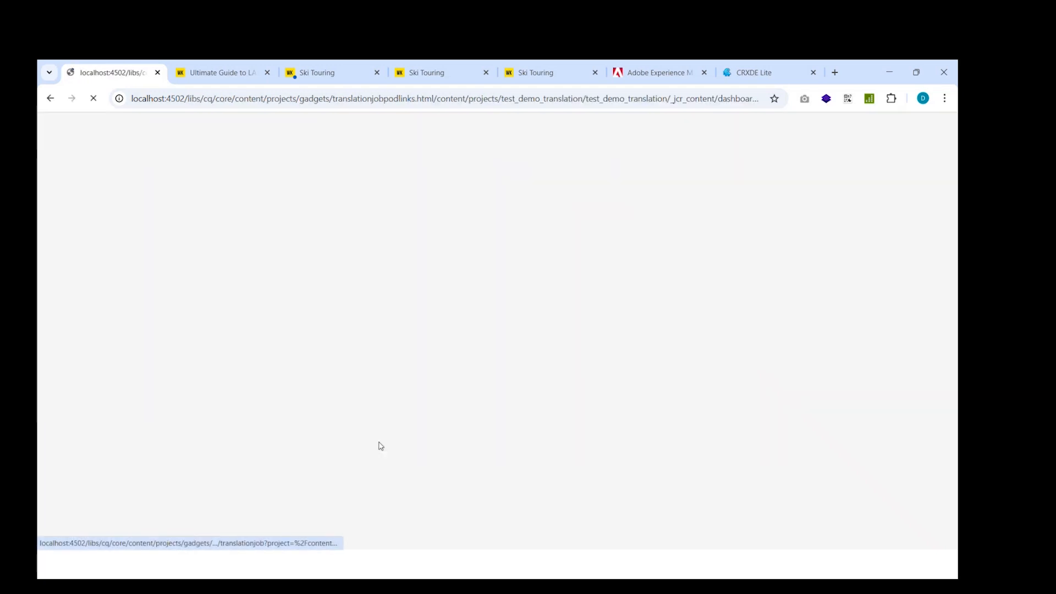
{"action": "left_click", "coordinate": [324, 226]}
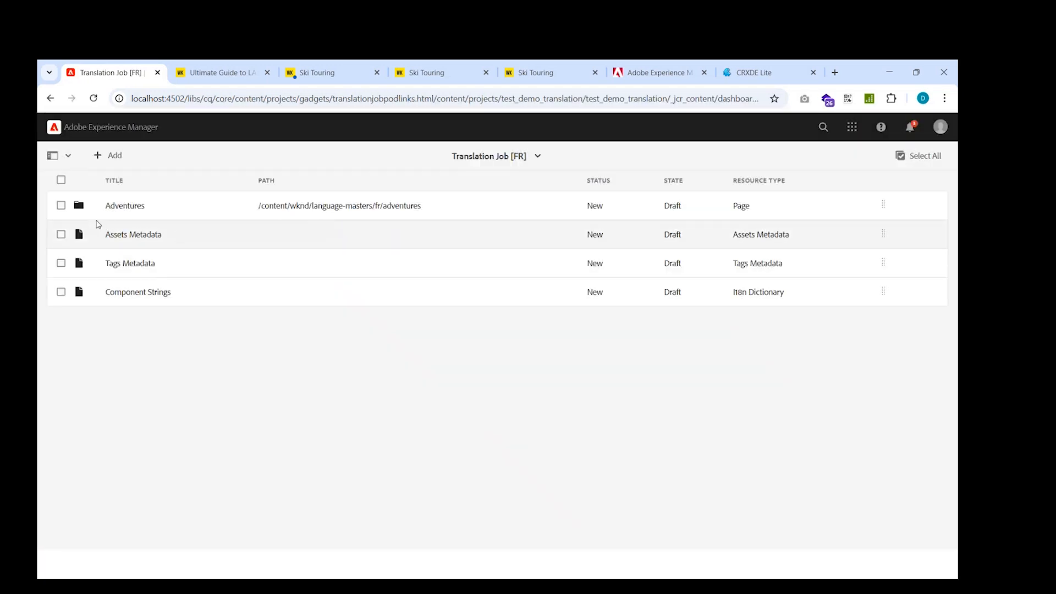
{"action": "left_click", "coordinate": [118, 209]}
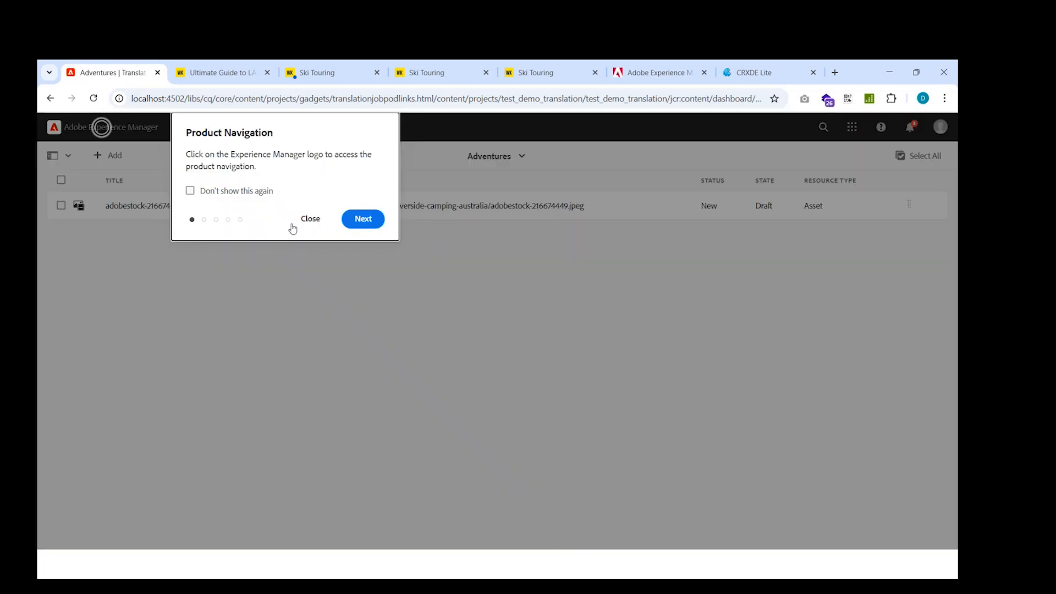
{"action": "left_click", "coordinate": [299, 220]}
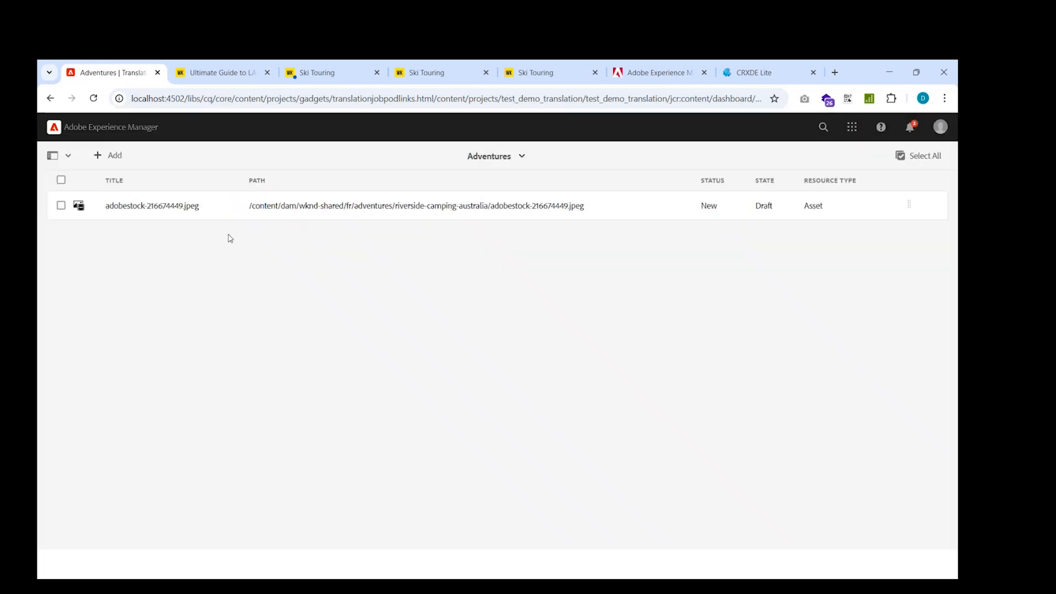
{"action": "left_click", "coordinate": [61, 206]}
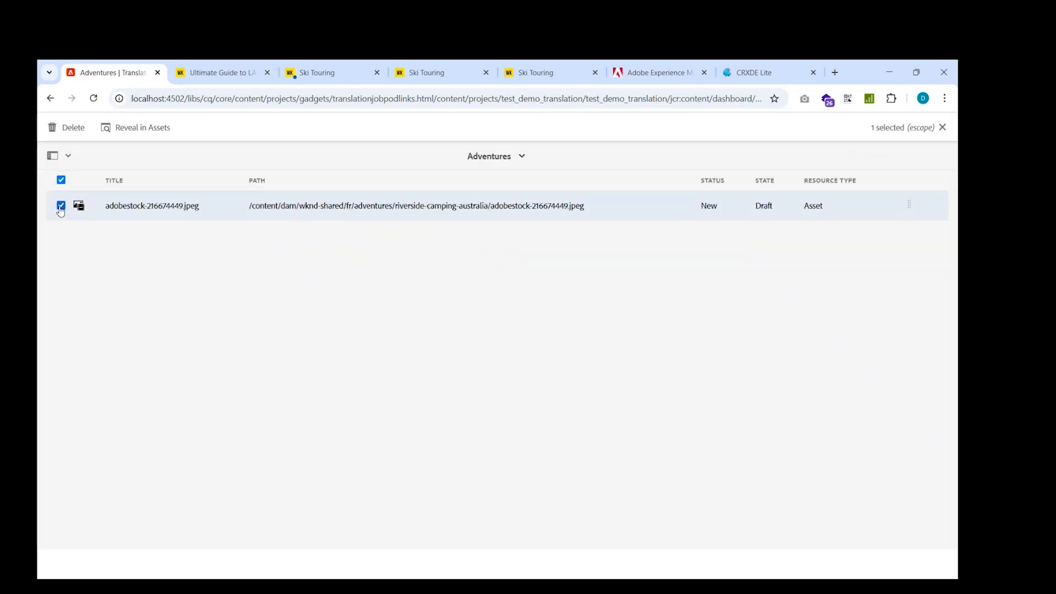
{"action": "left_click", "coordinate": [64, 210]}
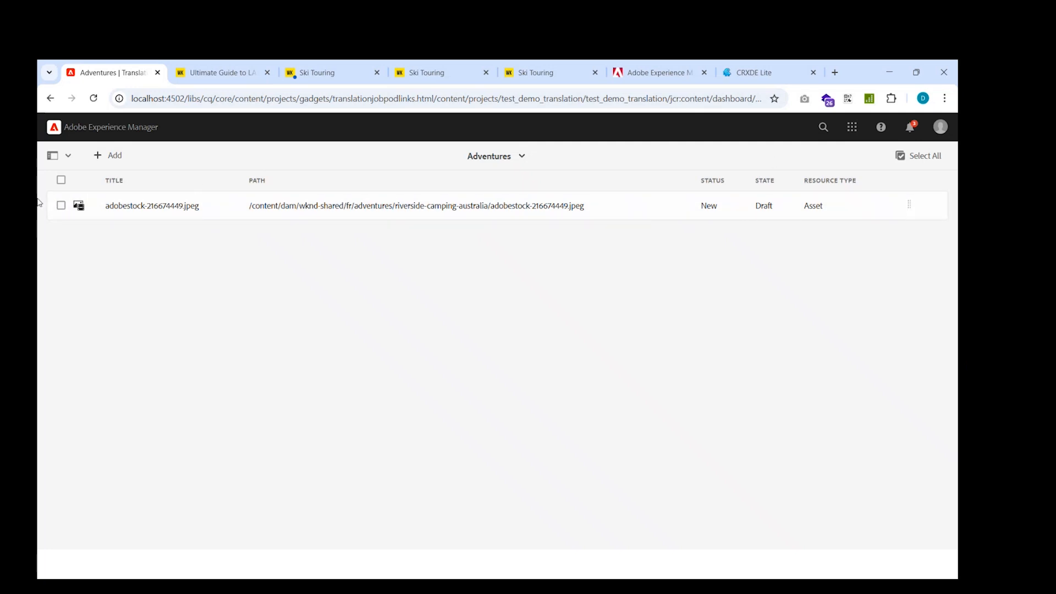
{"action": "left_click", "coordinate": [62, 208]}
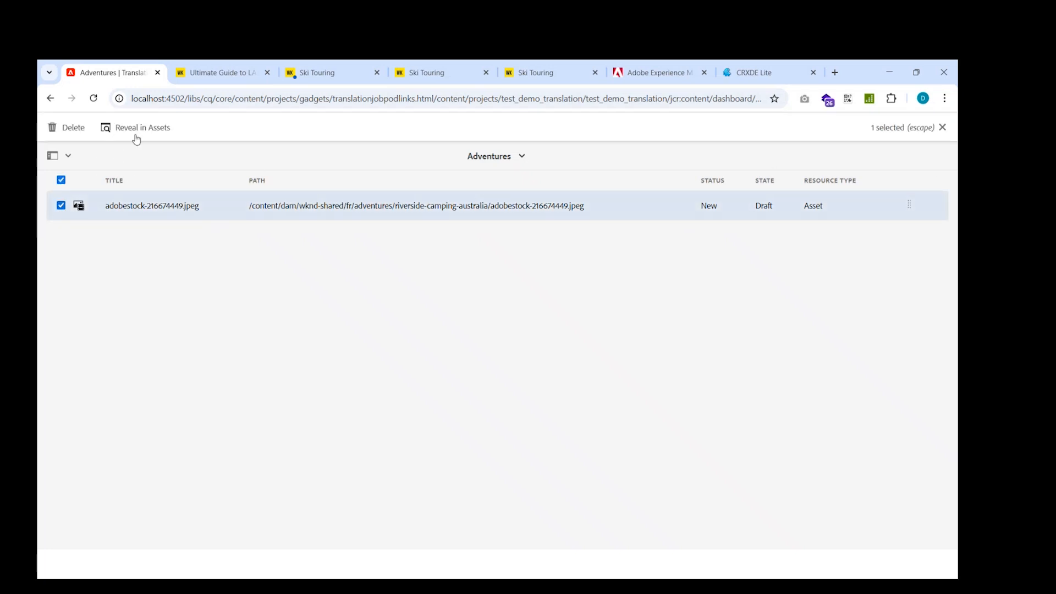
{"action": "left_click", "coordinate": [942, 127]}
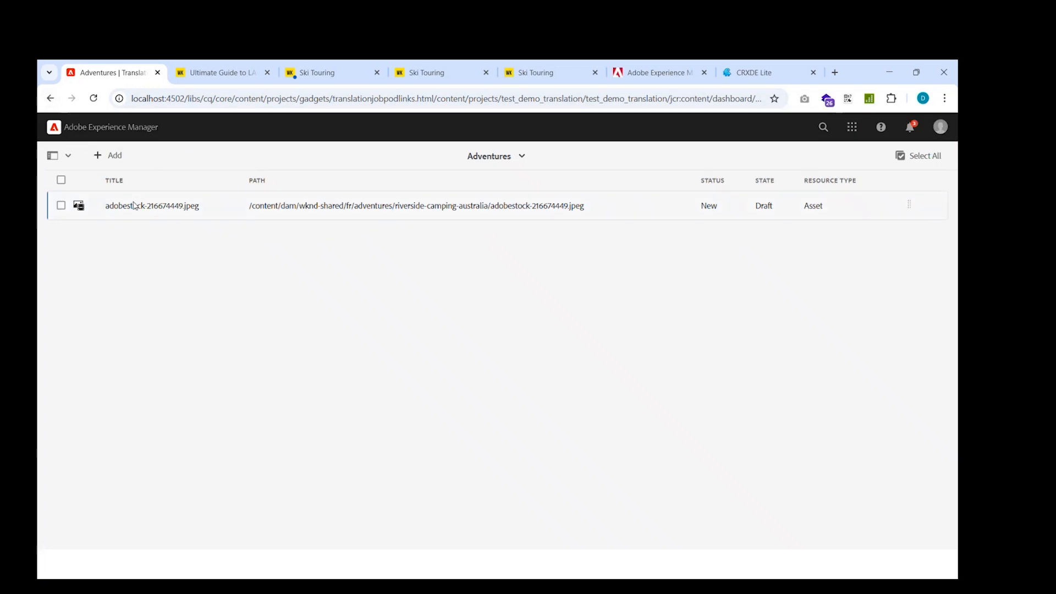
Navigate back through Projects into the Test Demo Translation folder.
{"action": "left_click", "coordinate": [501, 157]}
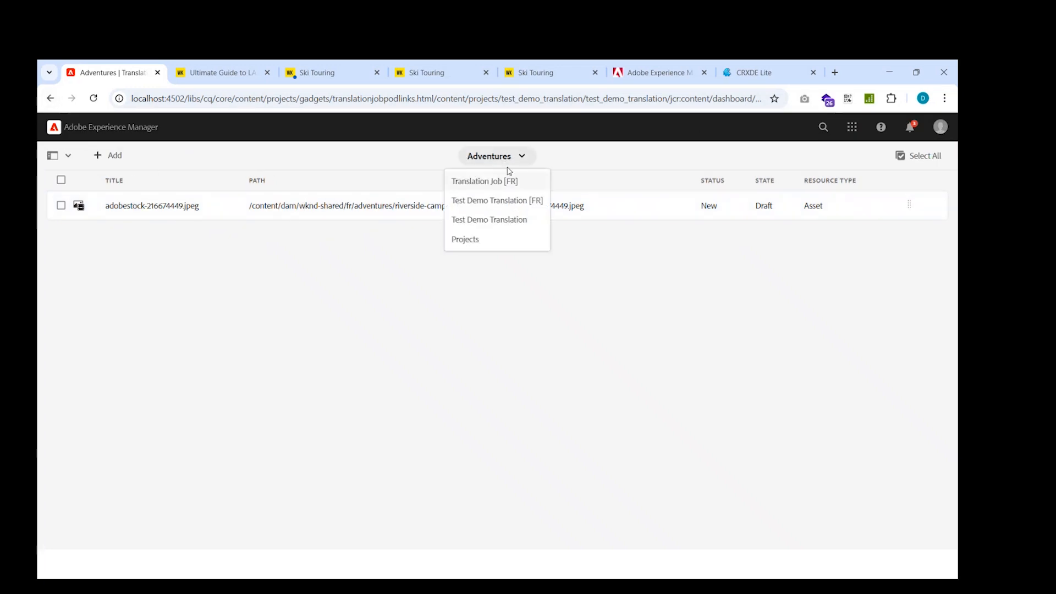
{"action": "left_click", "coordinate": [489, 220]}
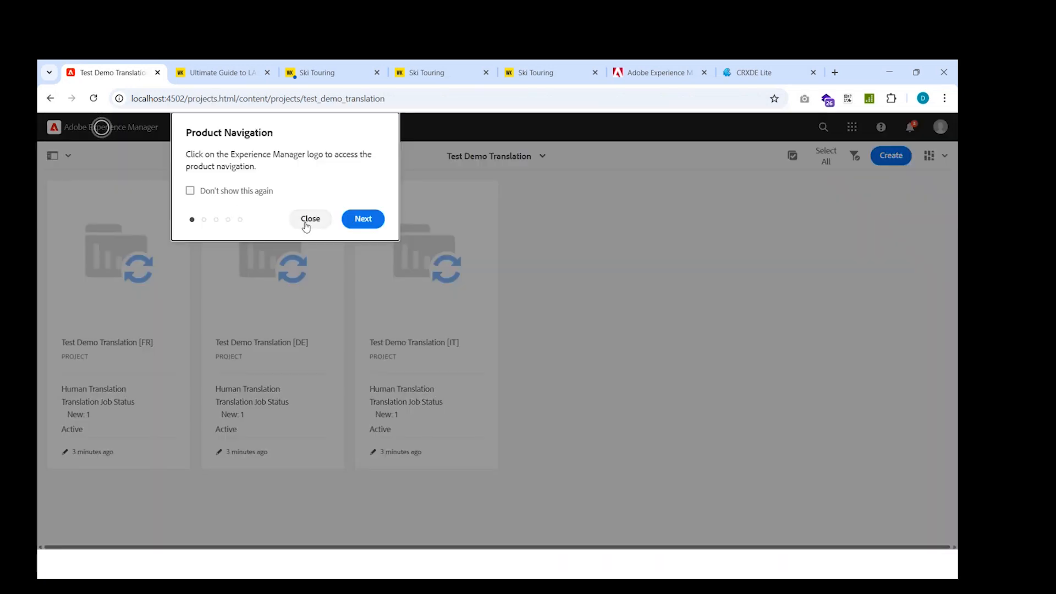
{"action": "left_click", "coordinate": [308, 220]}
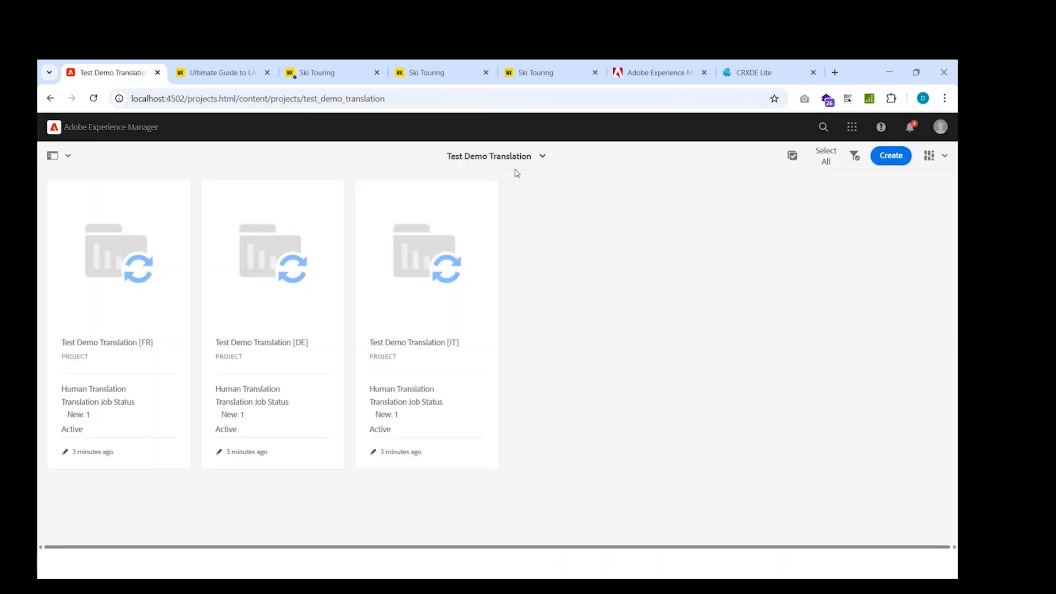
{"action": "left_click", "coordinate": [533, 165]}
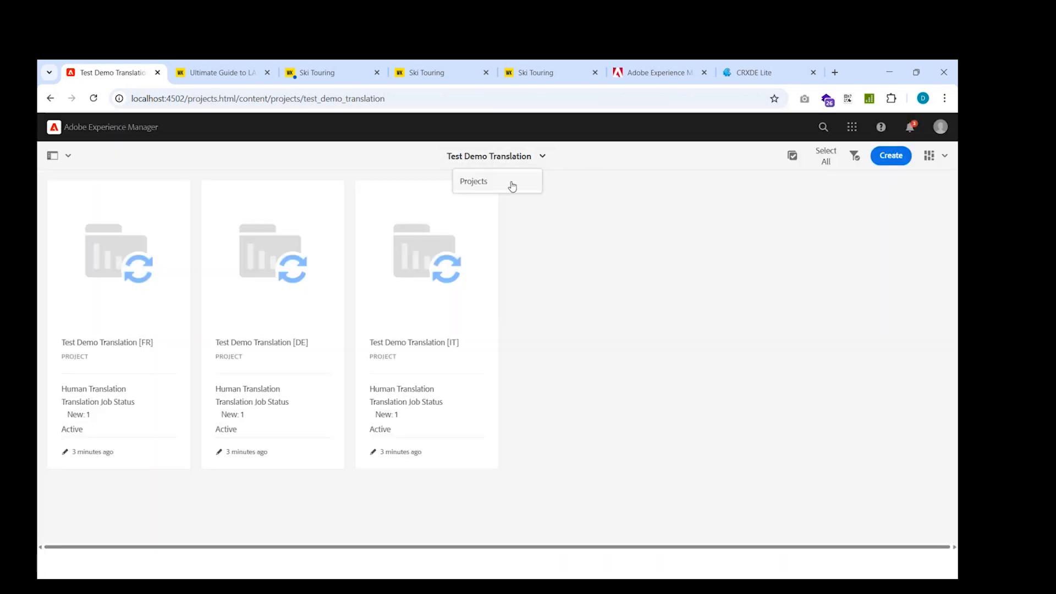
{"action": "left_click", "coordinate": [510, 183]}
{"action": "left_click", "coordinate": [309, 220]}
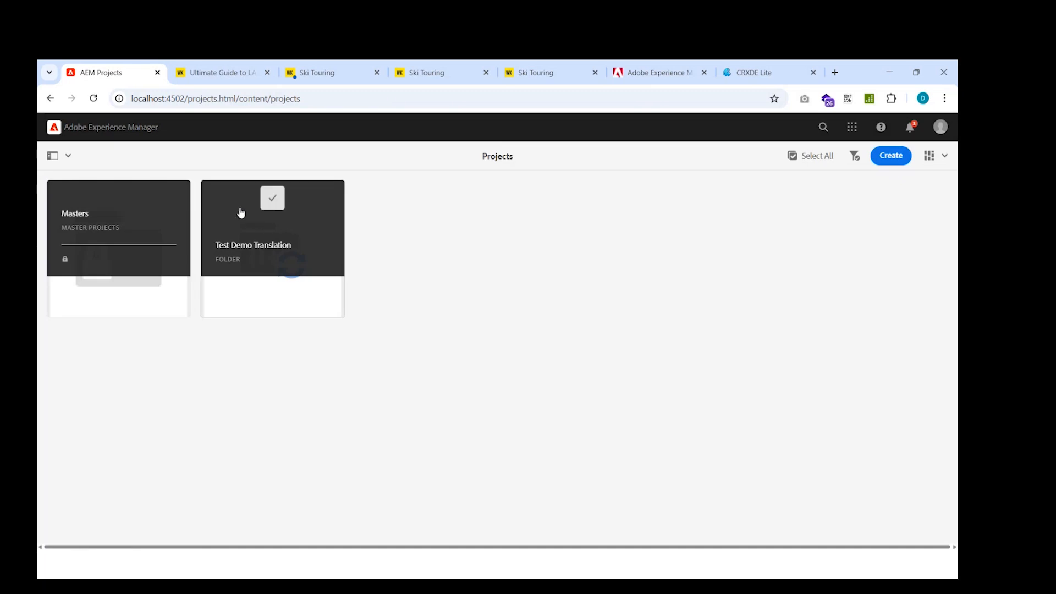
{"action": "left_click", "coordinate": [271, 199]}
{"action": "left_click", "coordinate": [267, 223]}
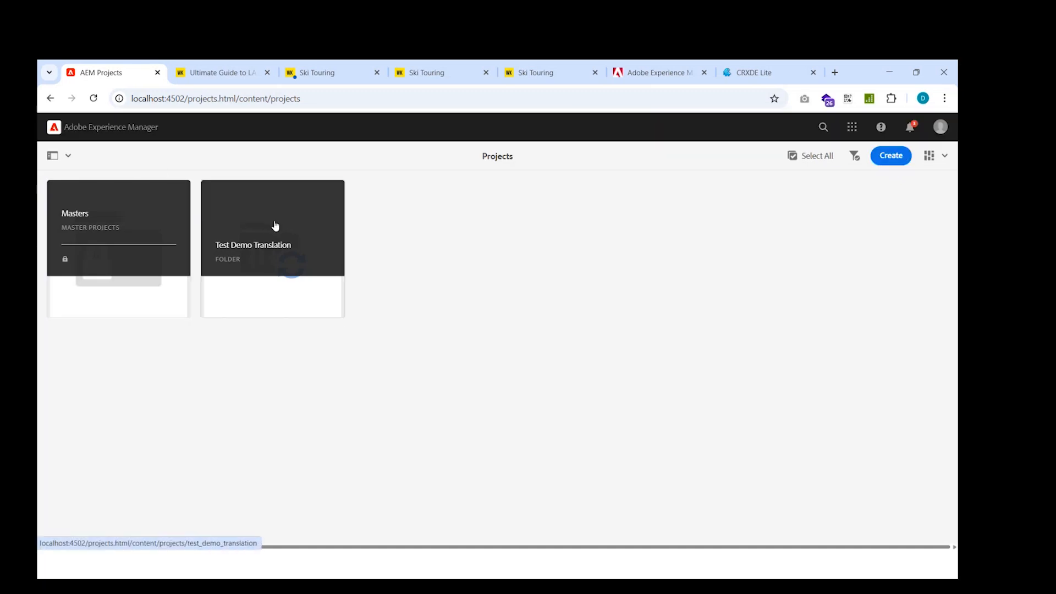
{"action": "left_click", "coordinate": [273, 226]}
{"action": "left_click", "coordinate": [308, 219]}
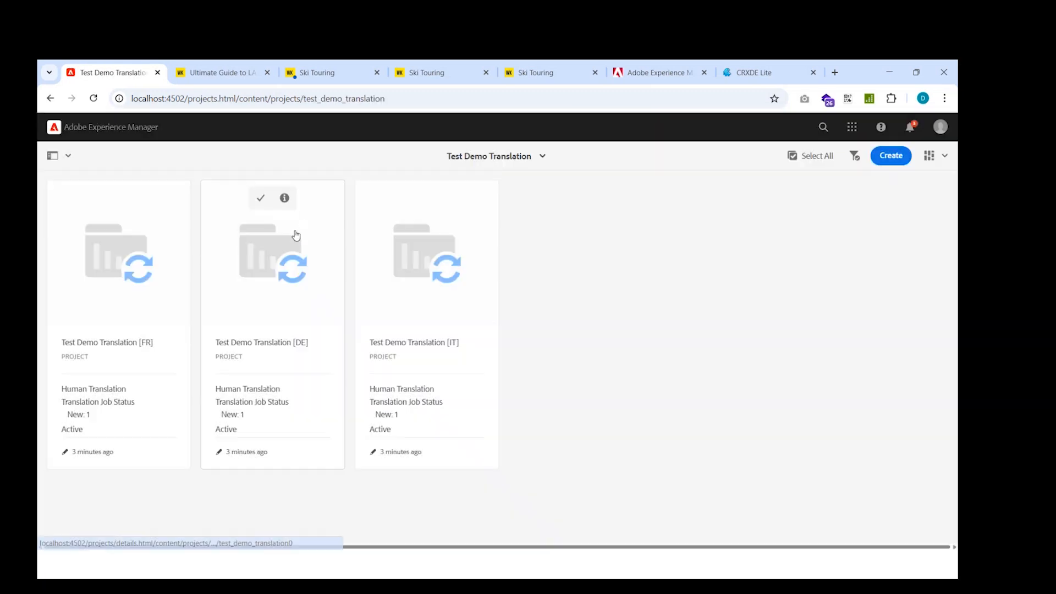
Open the properties of Test Demo Translation [DE] to review them, then cancel.
{"action": "left_click", "coordinate": [260, 199]}
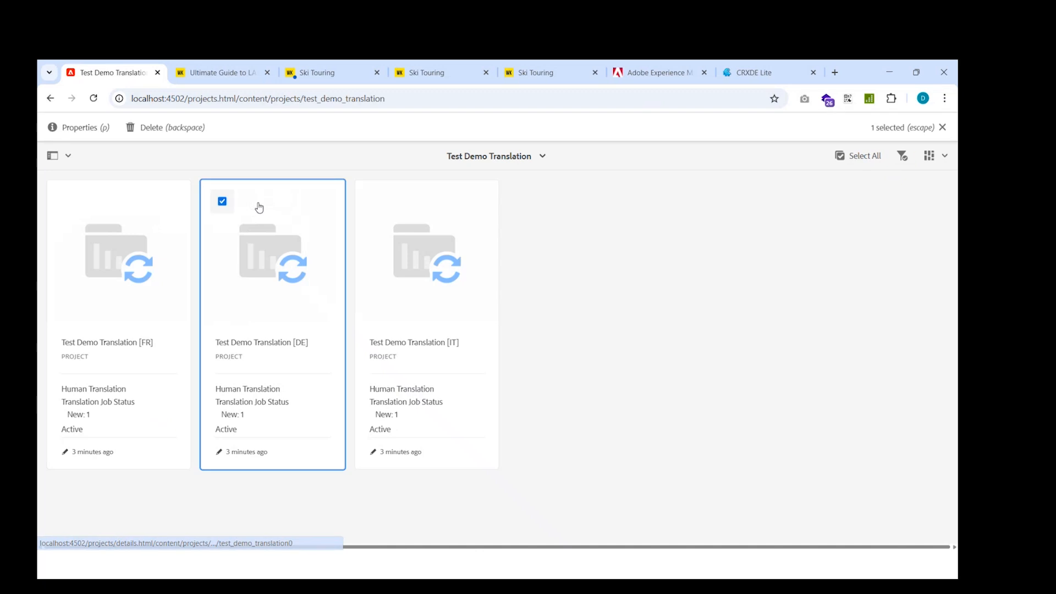
{"action": "left_click", "coordinate": [88, 132]}
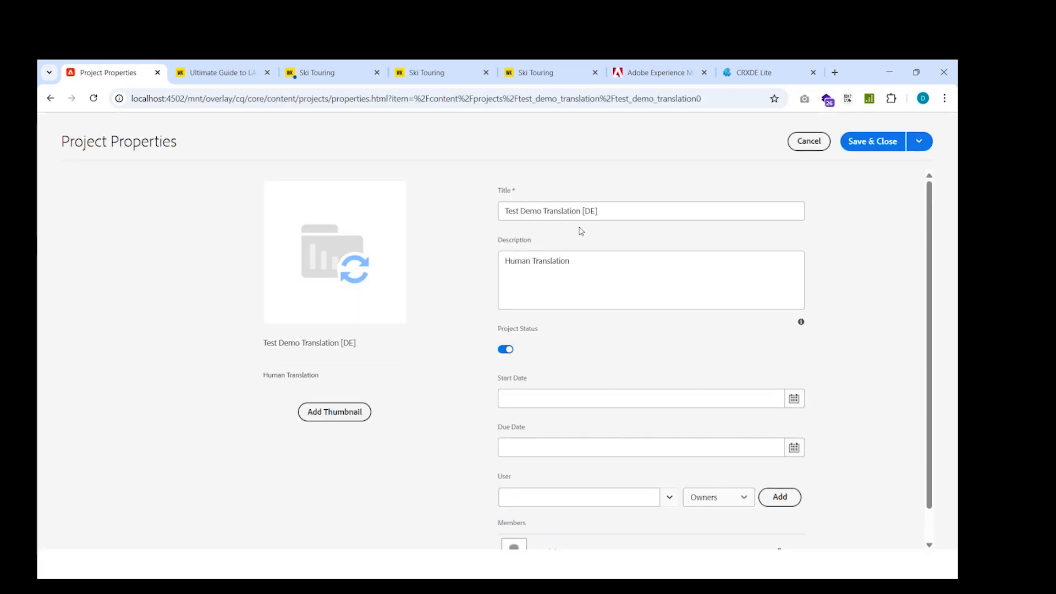
{"action": "scroll", "coordinate": [667, 362], "scroll_direction": "down", "scroll_amount": 1}
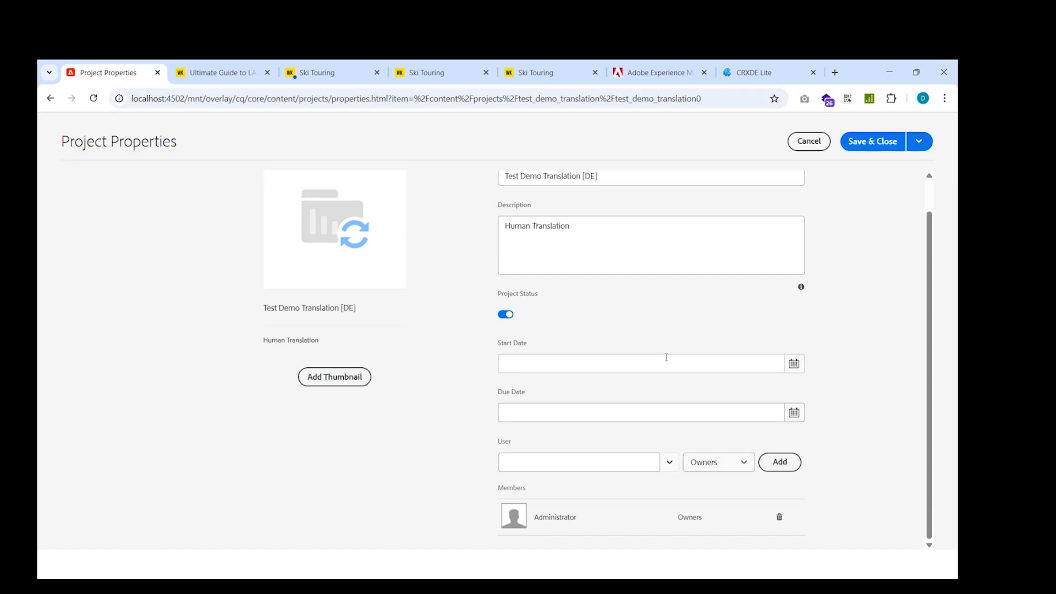
{"action": "scroll", "coordinate": [666, 357], "scroll_direction": "up", "scroll_amount": 1}
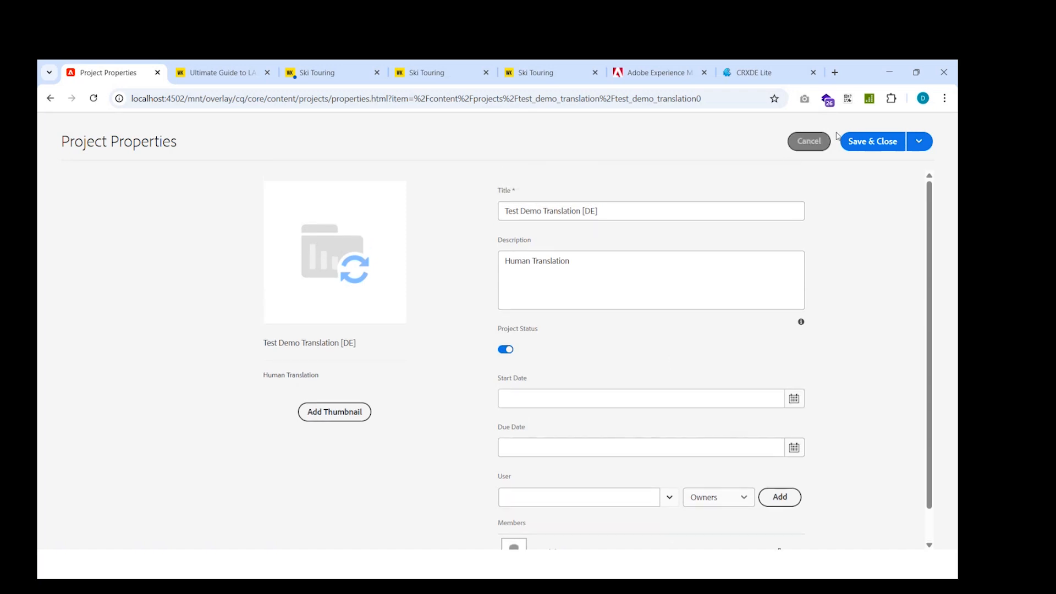
{"action": "left_click", "coordinate": [804, 144]}
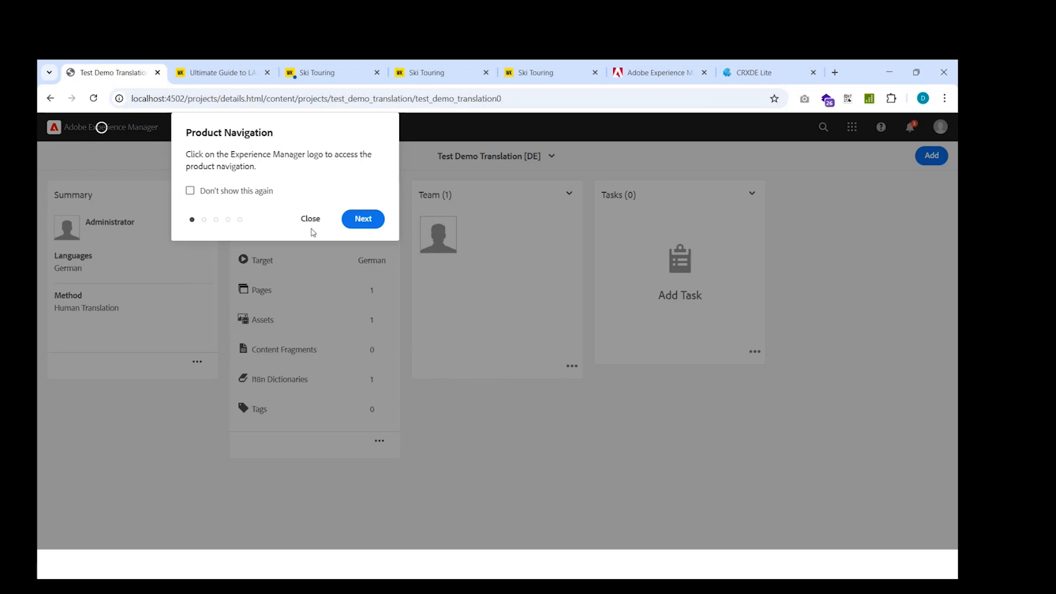
Export the German project's Translation Job [DE].
{"action": "left_click", "coordinate": [314, 226]}
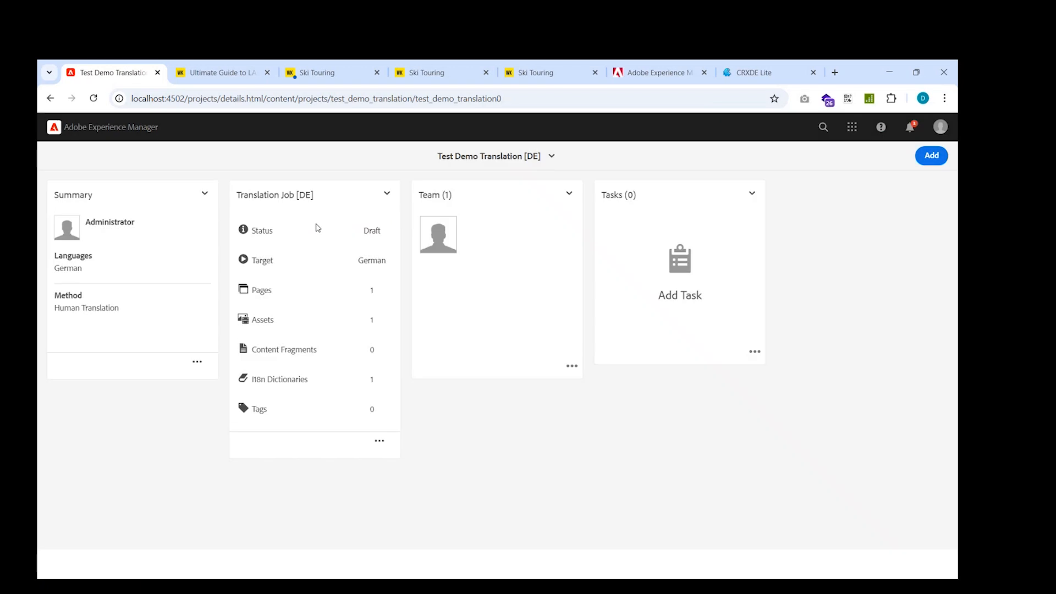
{"action": "left_click", "coordinate": [387, 199]}
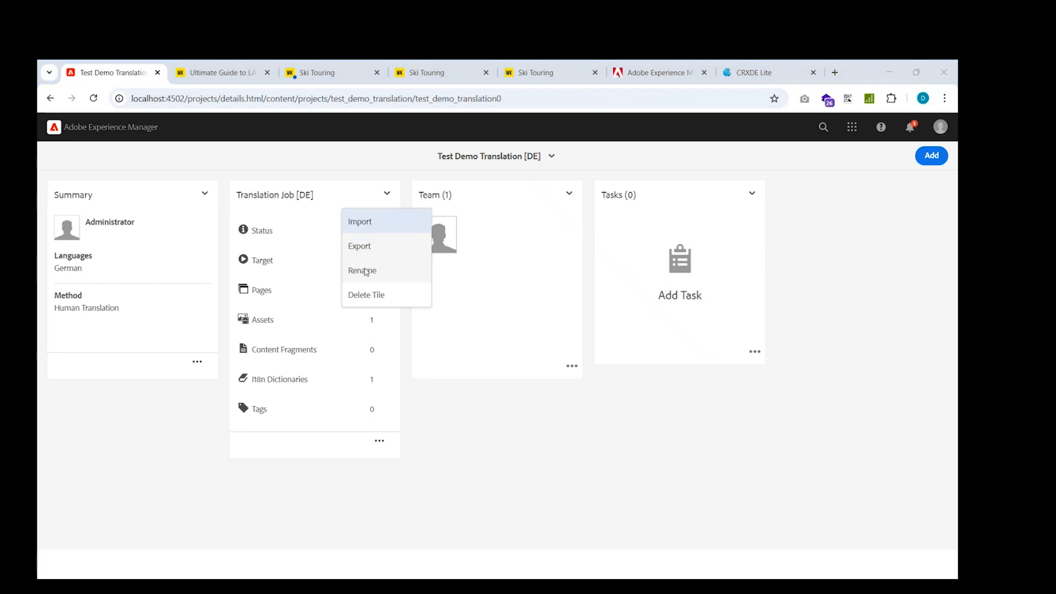
{"action": "left_click", "coordinate": [364, 249]}
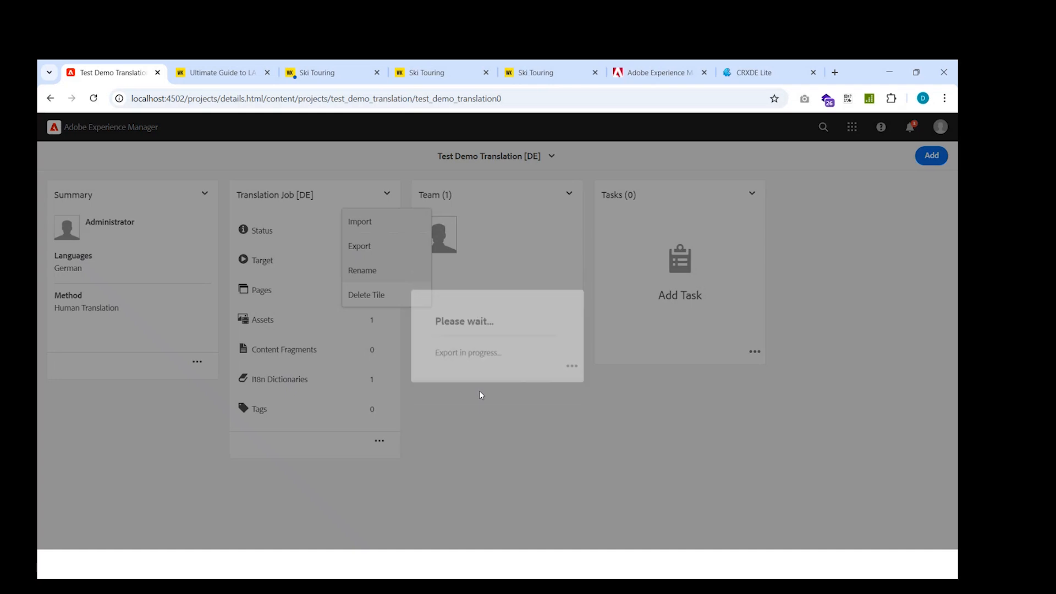
{"action": "left_click", "coordinate": [532, 371]}
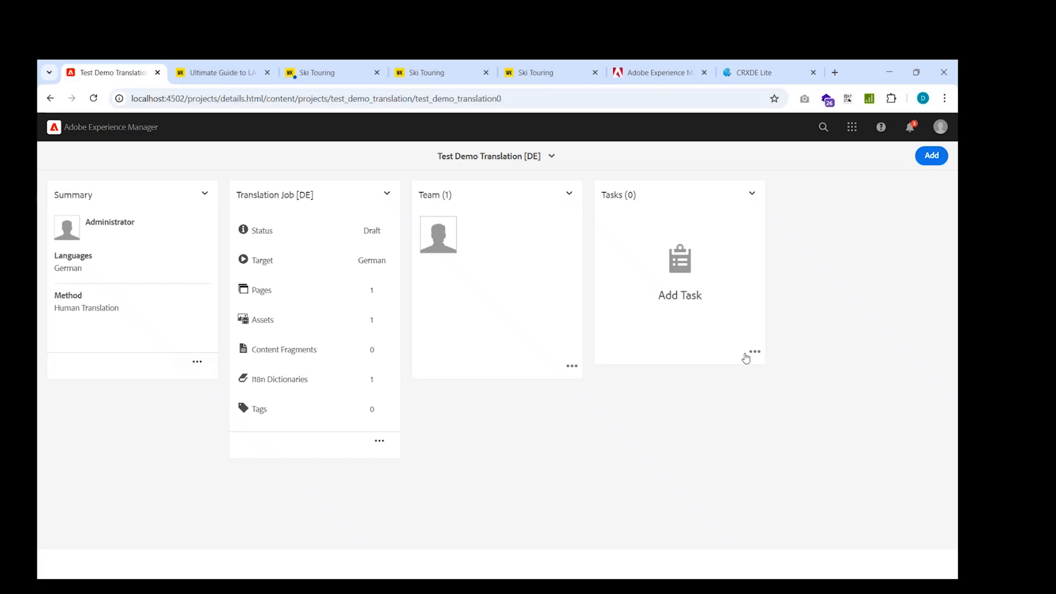
Browse the available tiles to add to the German project and cancel.
{"action": "left_click", "coordinate": [931, 155]}
{"action": "scroll", "coordinate": [758, 333], "scroll_direction": "down", "scroll_amount": 1}
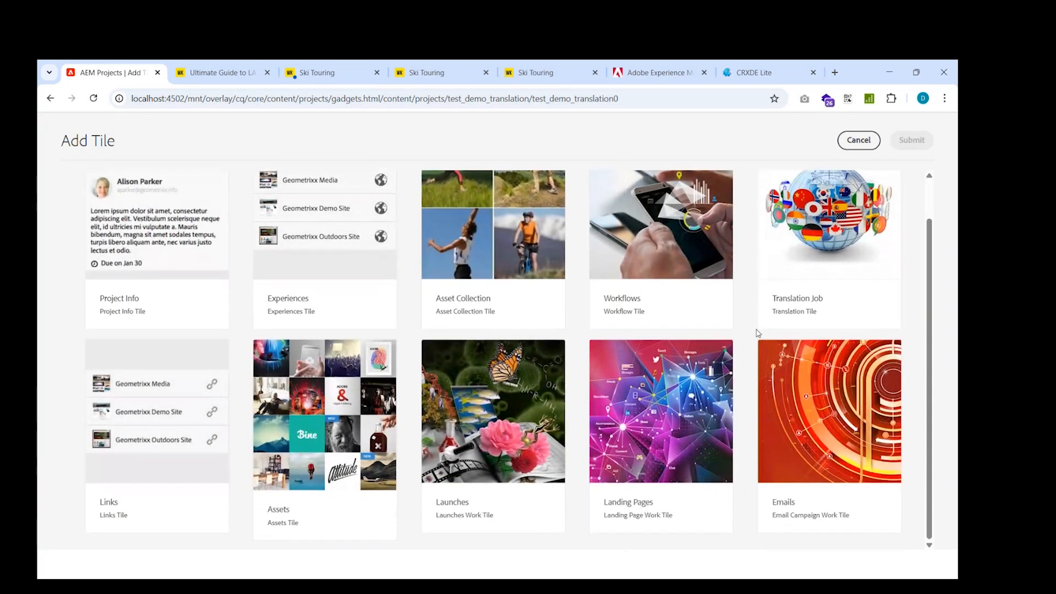
{"action": "scroll", "coordinate": [758, 333], "scroll_direction": "up", "scroll_amount": 1}
{"action": "left_click", "coordinate": [858, 140]}
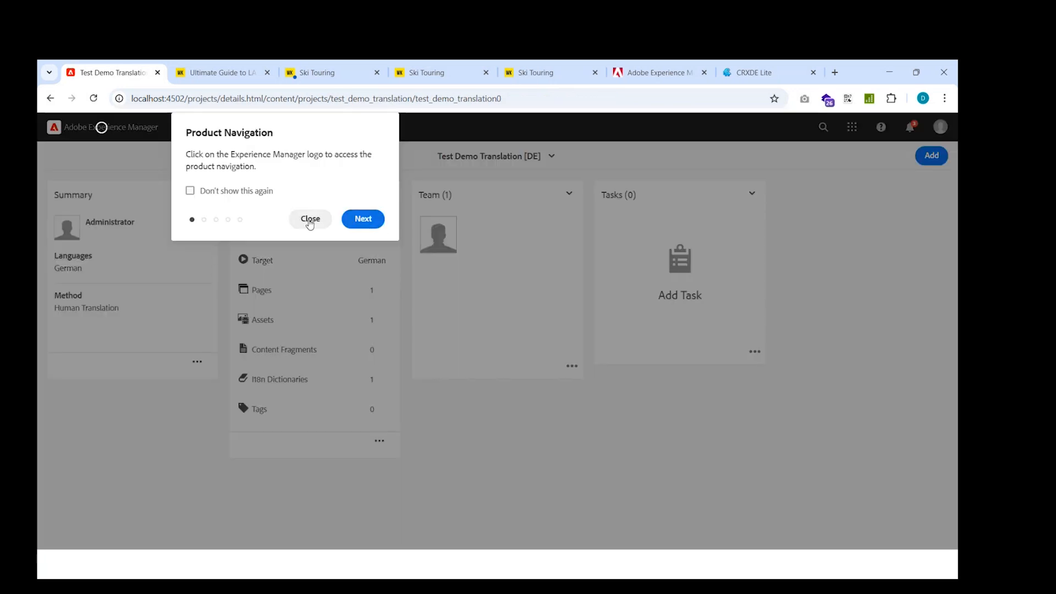
Open the German translation job's actions menu and dismiss it.
{"action": "left_click", "coordinate": [309, 218]}
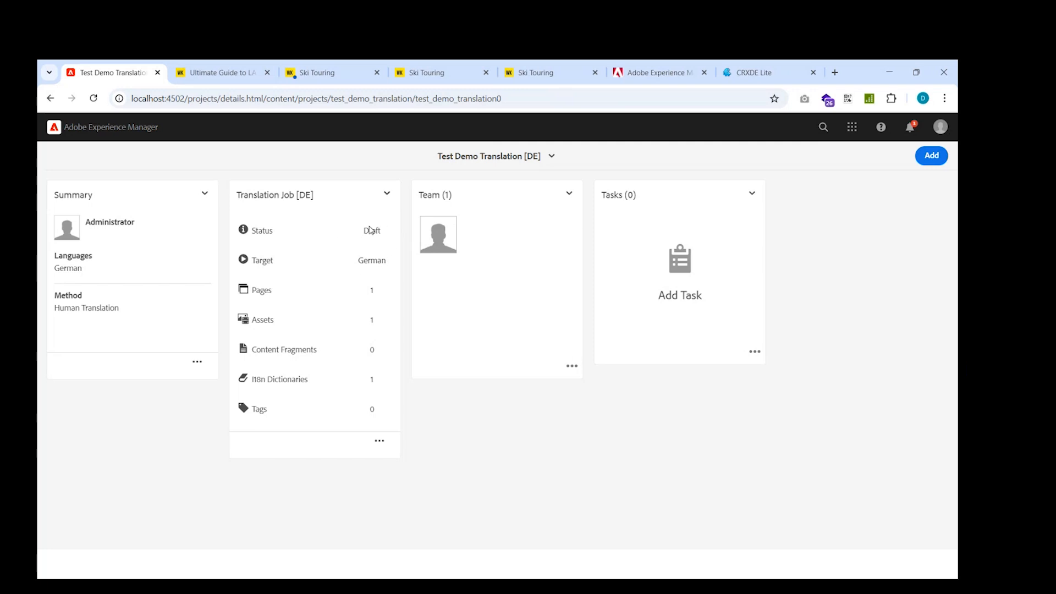
{"action": "left_click", "coordinate": [387, 196]}
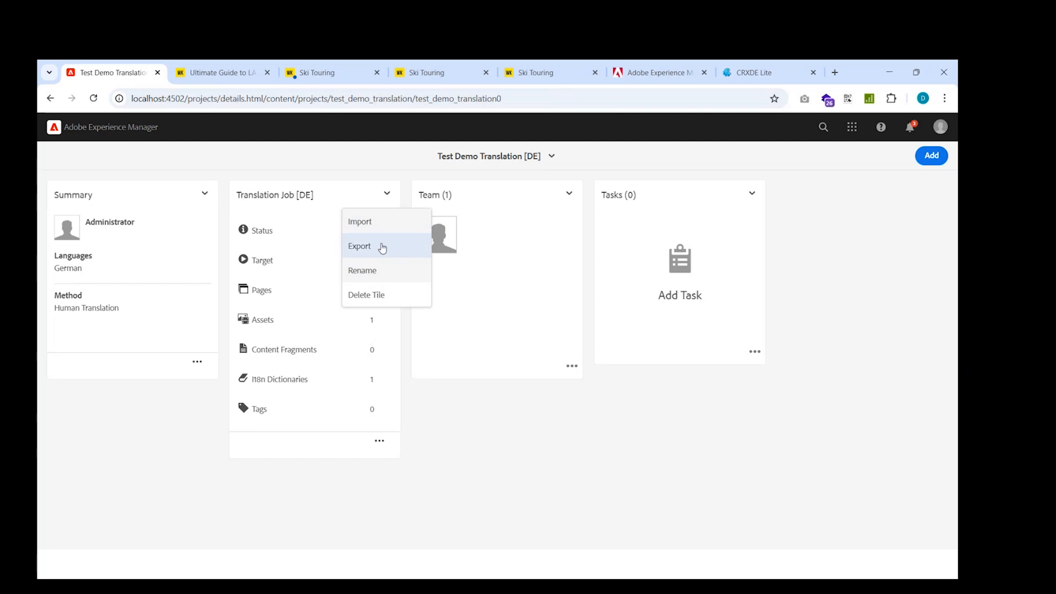
{"action": "left_click", "coordinate": [486, 453]}
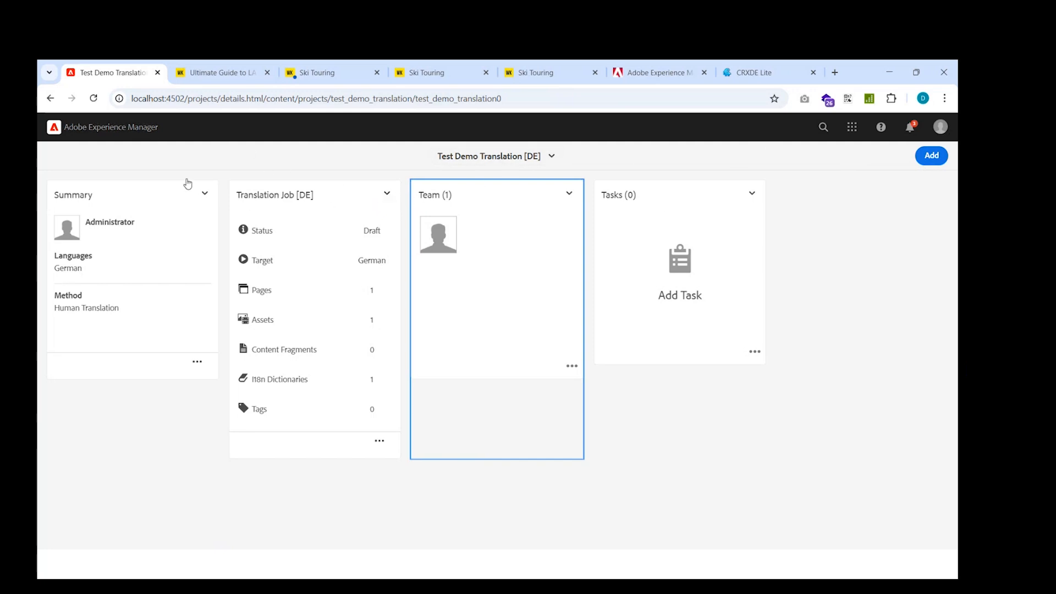
Go to Projects, open the Masters folder and view its Create options.
{"action": "left_click", "coordinate": [91, 128]}
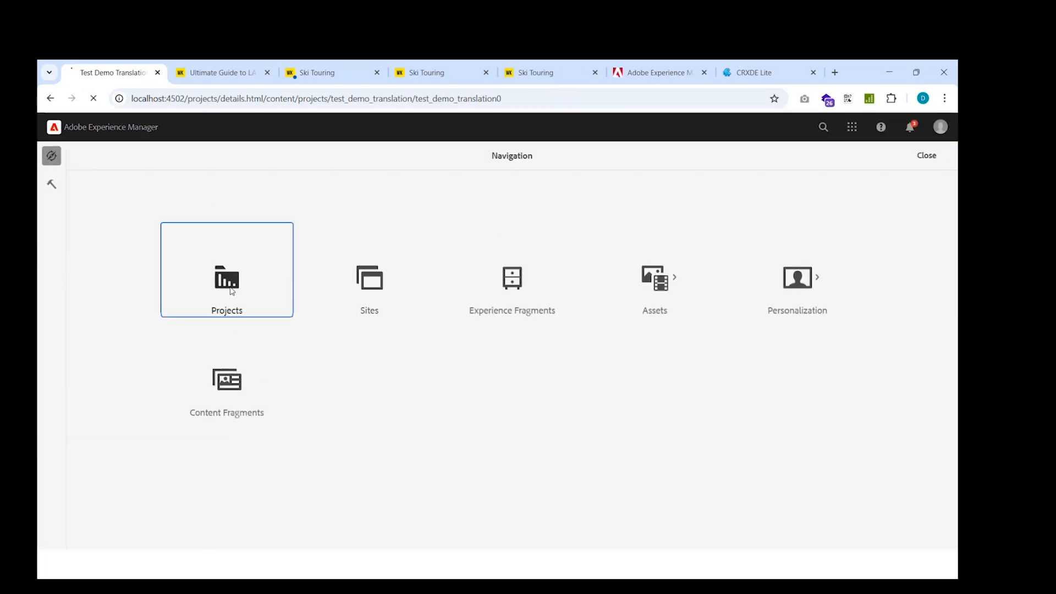
{"action": "left_click", "coordinate": [258, 291]}
{"action": "left_click", "coordinate": [310, 220]}
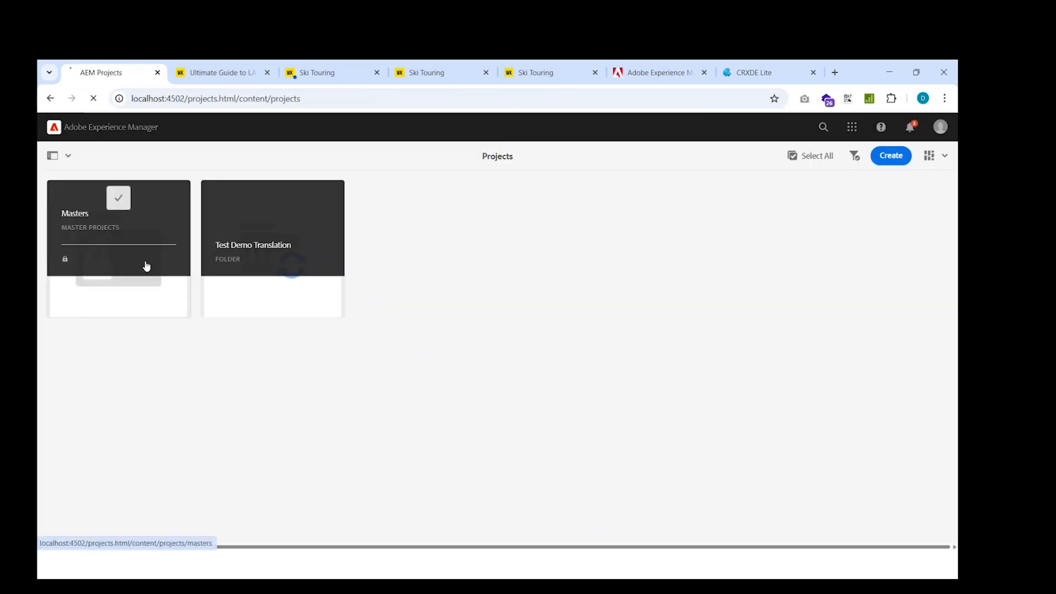
{"action": "left_click", "coordinate": [143, 265]}
{"action": "left_click", "coordinate": [322, 226]}
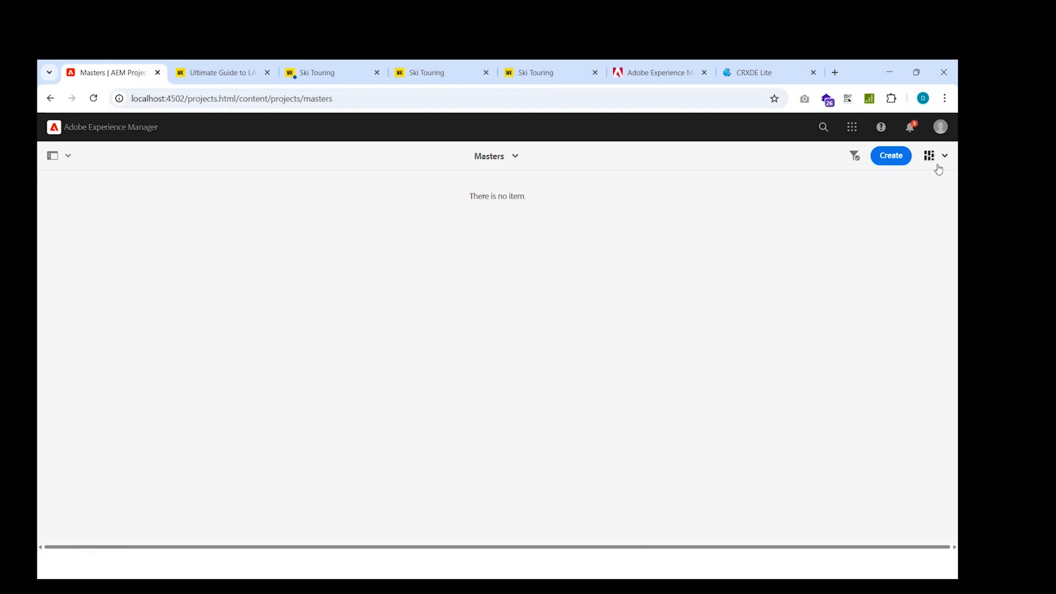
{"action": "left_click", "coordinate": [891, 156]}
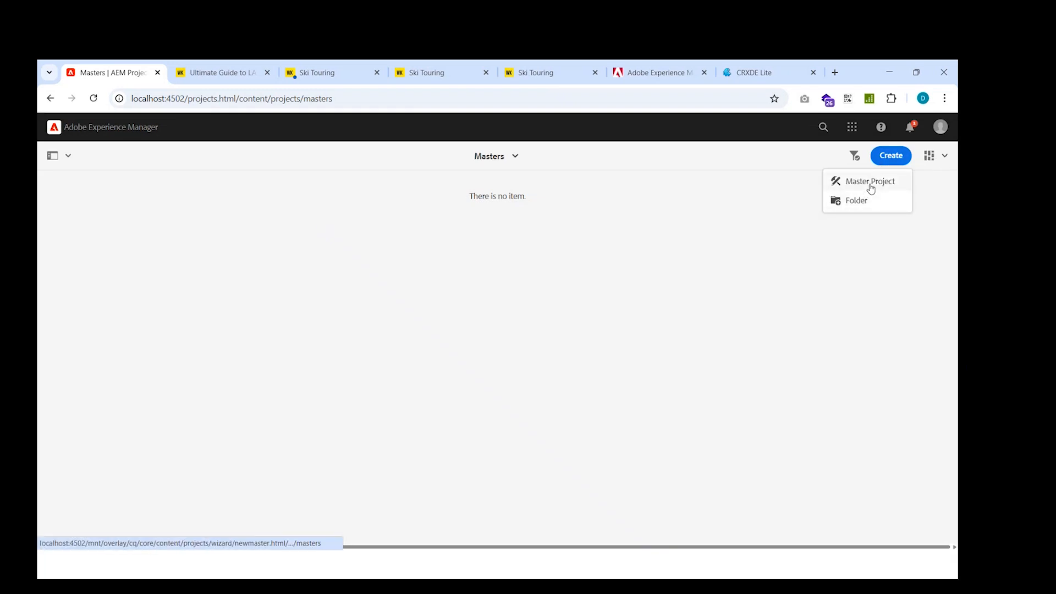
Return to the Test Demo Translation folder and view its Create options.
{"action": "left_click", "coordinate": [50, 98]}
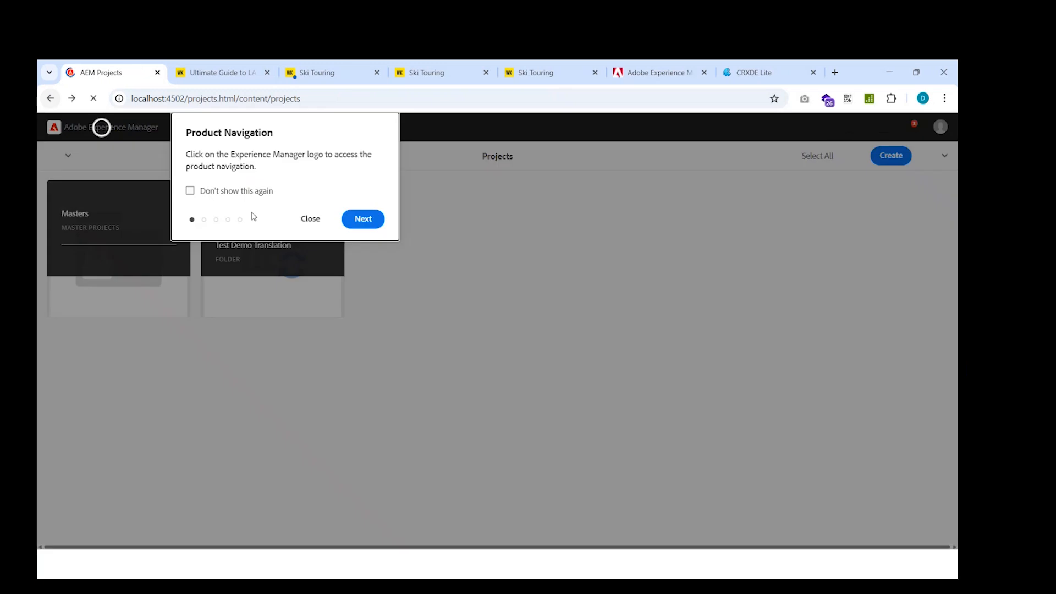
{"action": "left_click", "coordinate": [309, 218]}
{"action": "left_click", "coordinate": [272, 249]}
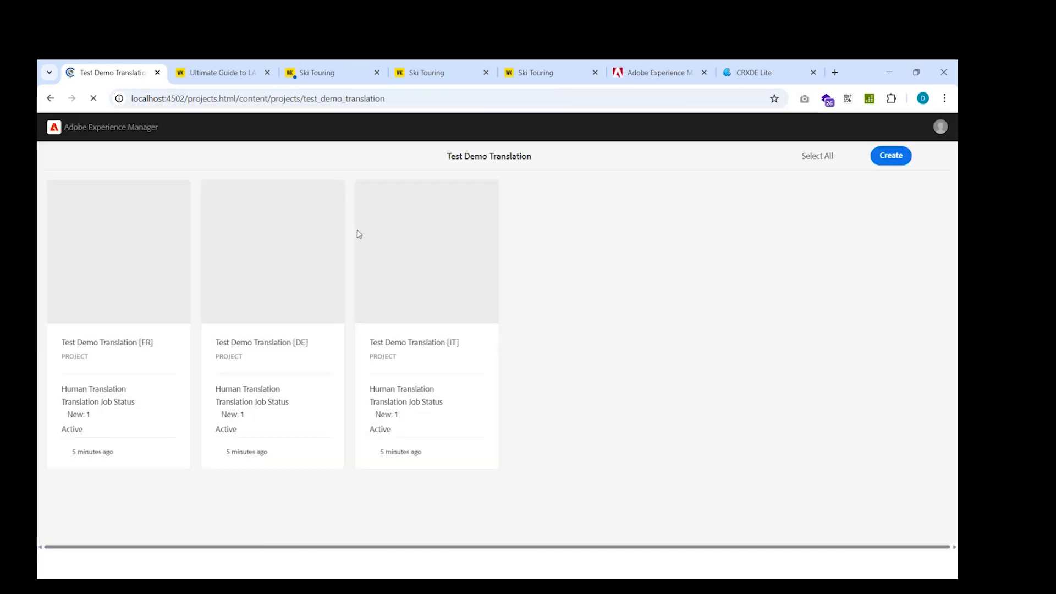
{"action": "left_click", "coordinate": [309, 219]}
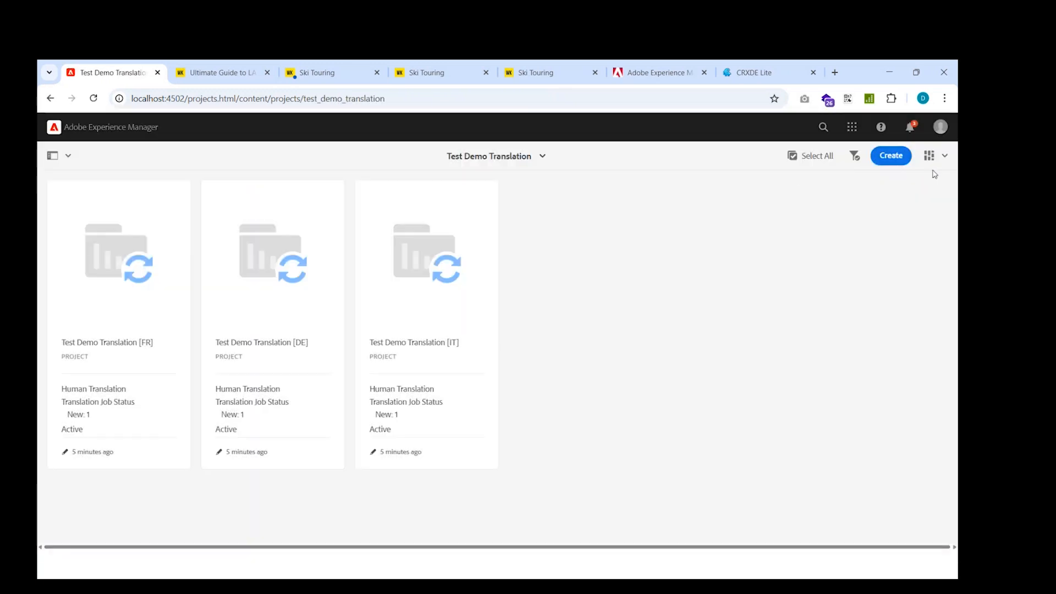
{"action": "left_click", "coordinate": [891, 156]}
{"action": "left_click", "coordinate": [688, 202]}
Open Translation Cloud Services and select the Default configuration under conf, global, Translation Integration.
{"action": "left_click", "coordinate": [95, 126]}
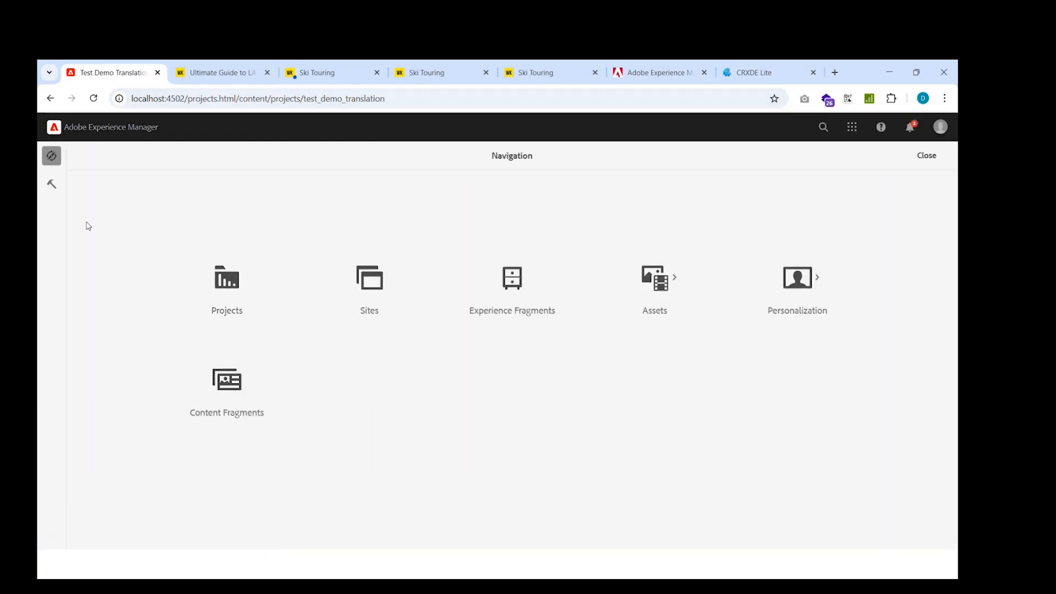
{"action": "left_click", "coordinate": [52, 185]}
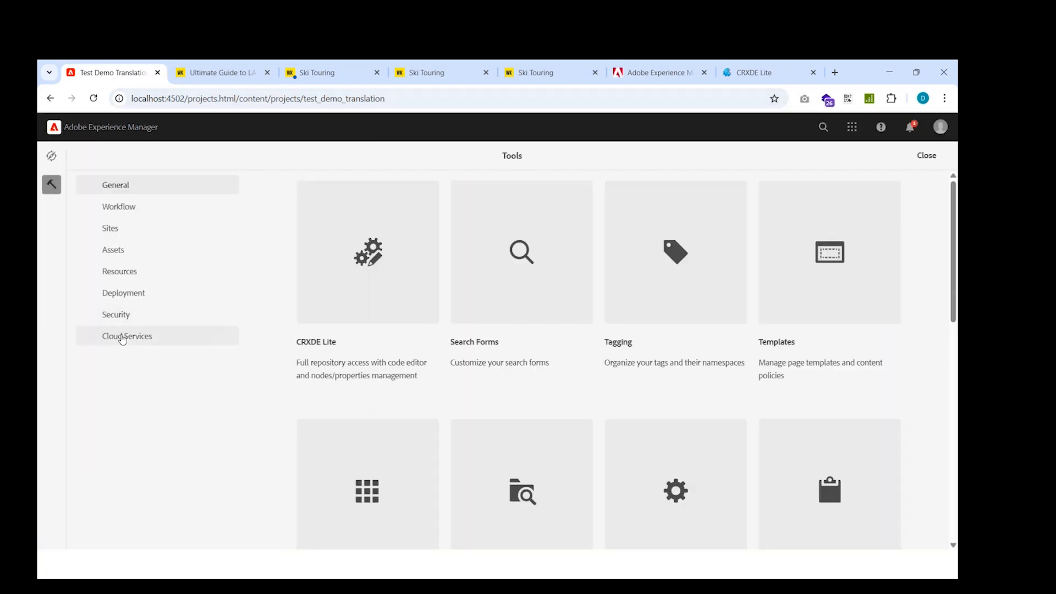
{"action": "left_click", "coordinate": [123, 337]}
{"action": "left_click", "coordinate": [558, 289]}
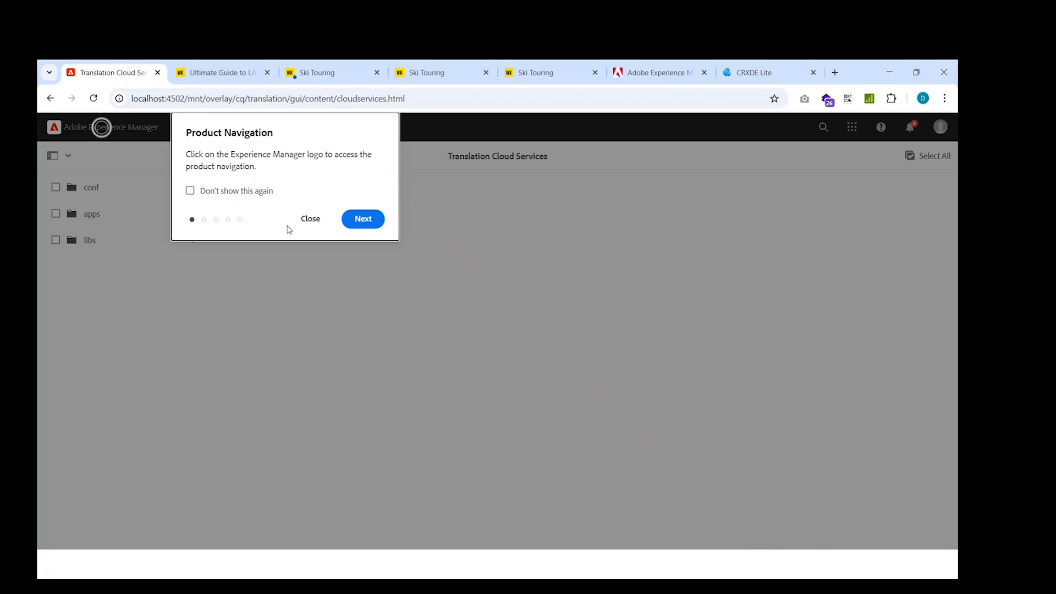
{"action": "left_click", "coordinate": [310, 218]}
{"action": "left_click", "coordinate": [158, 191]}
{"action": "left_click", "coordinate": [273, 266]}
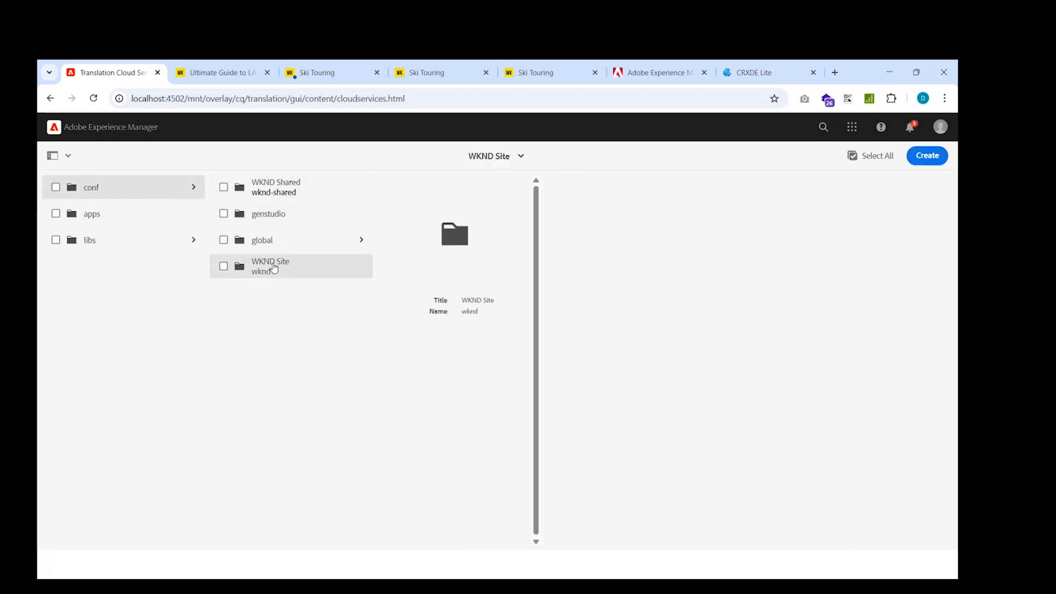
{"action": "left_click", "coordinate": [291, 245]}
{"action": "left_click", "coordinate": [430, 275]}
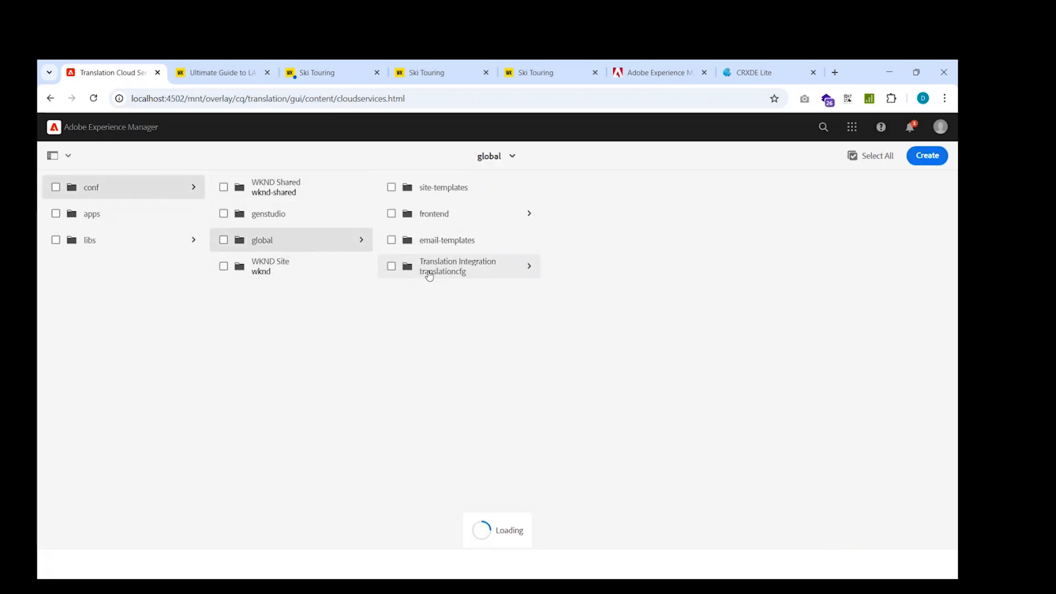
{"action": "left_click", "coordinate": [597, 191]}
{"action": "left_click", "coordinate": [558, 187]}
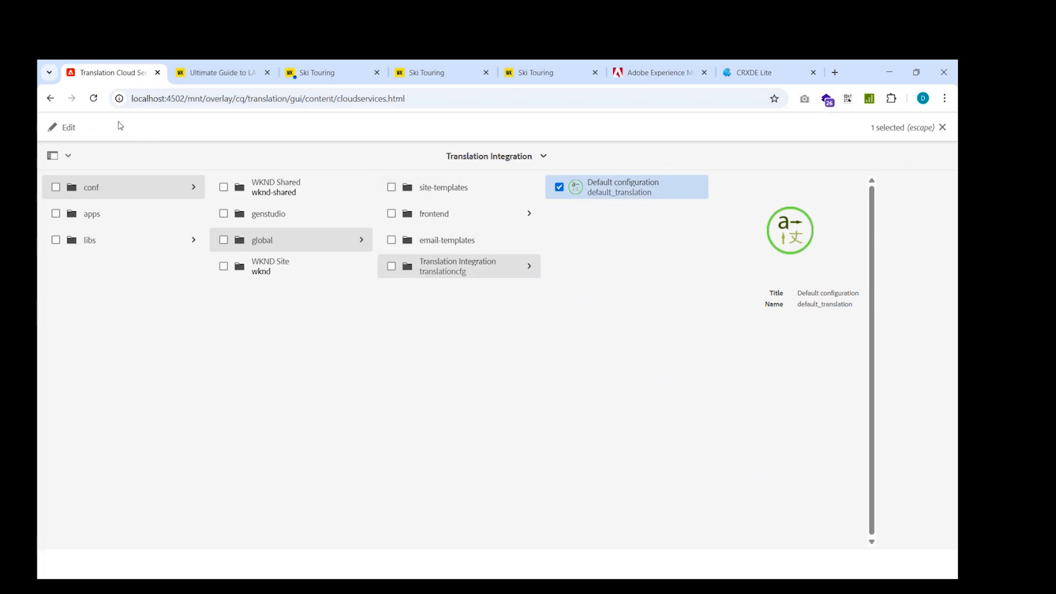
Edit the default translation configuration, set the Translation Method to Machine Translation, and save it.
{"action": "left_click", "coordinate": [67, 127]}
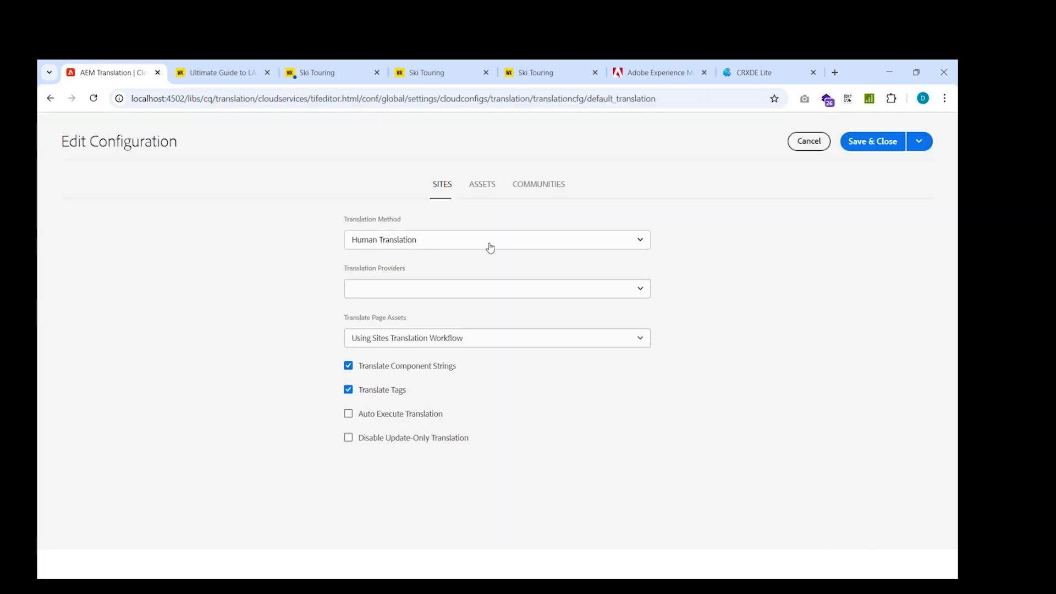
{"action": "left_click", "coordinate": [490, 247]}
{"action": "left_click", "coordinate": [487, 267]}
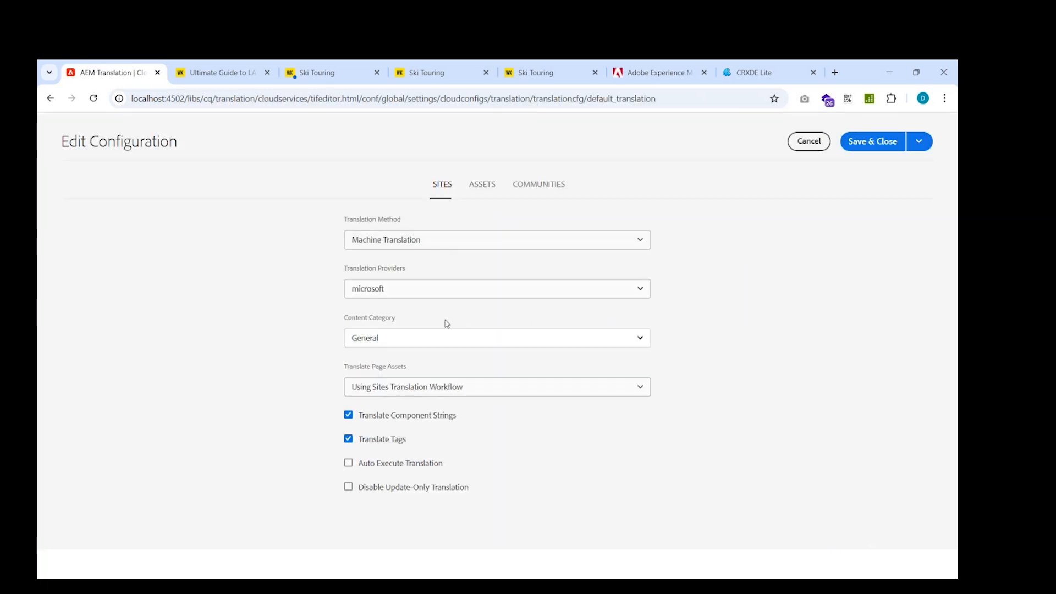
{"action": "left_click", "coordinate": [869, 144]}
{"action": "left_click", "coordinate": [312, 219]}
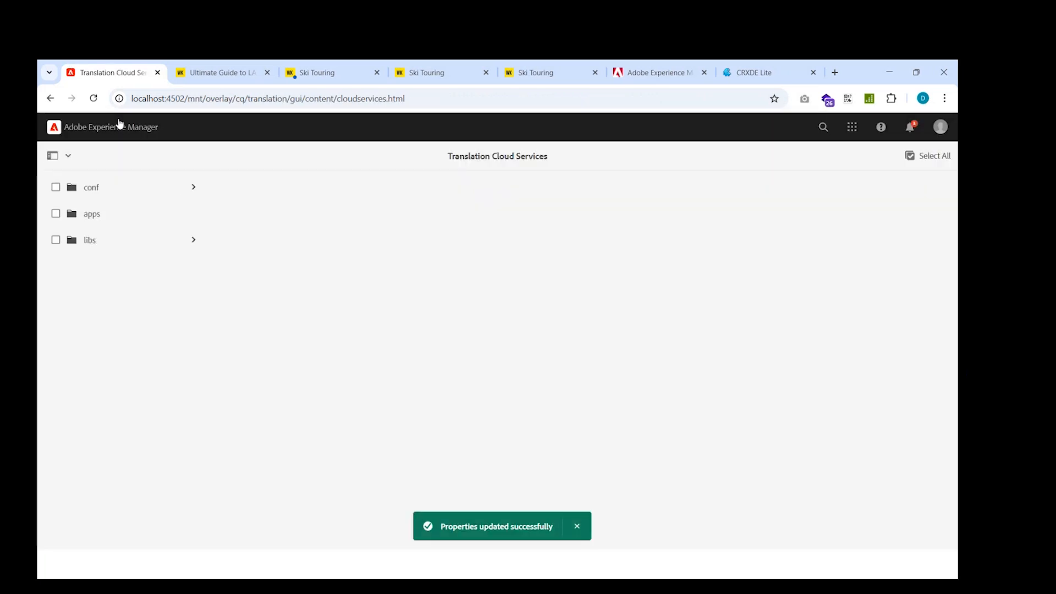
Navigate through Projects and the Test Demo Translation folder to open the Test Demo Translation [FR] project.
{"action": "left_click", "coordinate": [120, 125]}
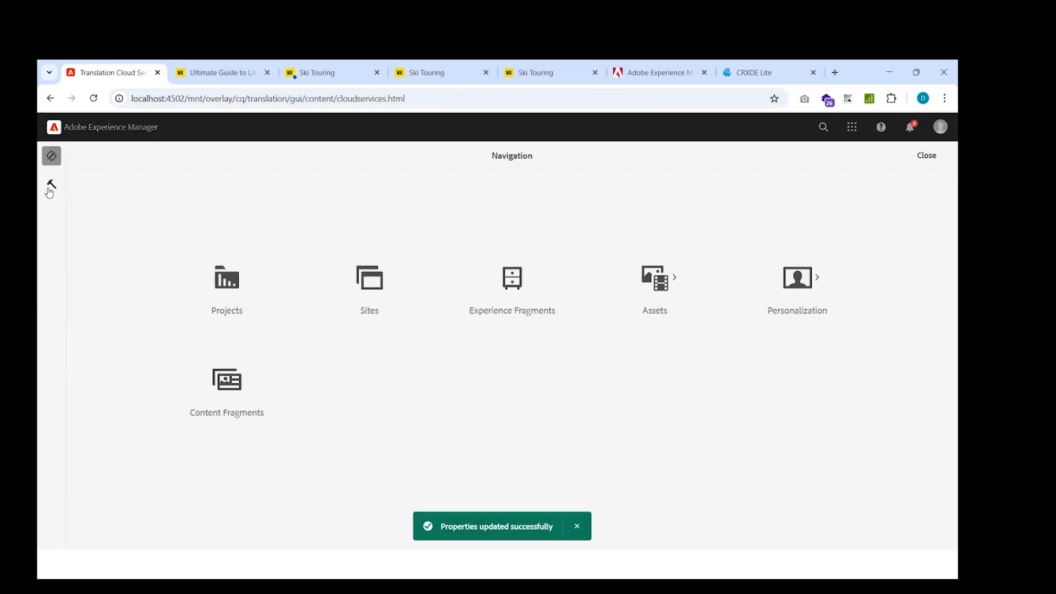
{"action": "left_click", "coordinate": [278, 283]}
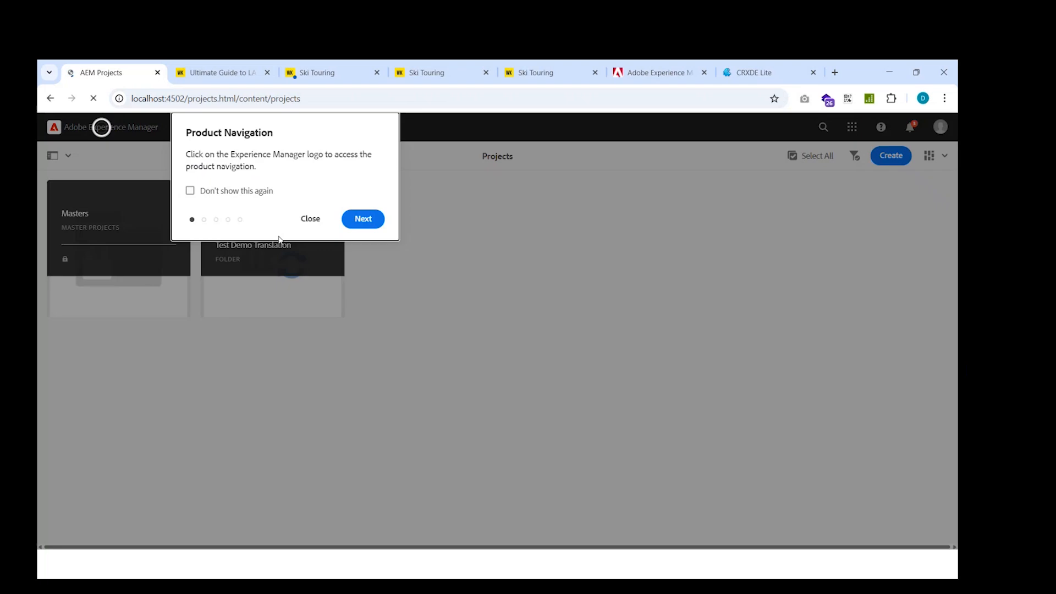
{"action": "left_click", "coordinate": [308, 220]}
{"action": "left_click", "coordinate": [283, 258]}
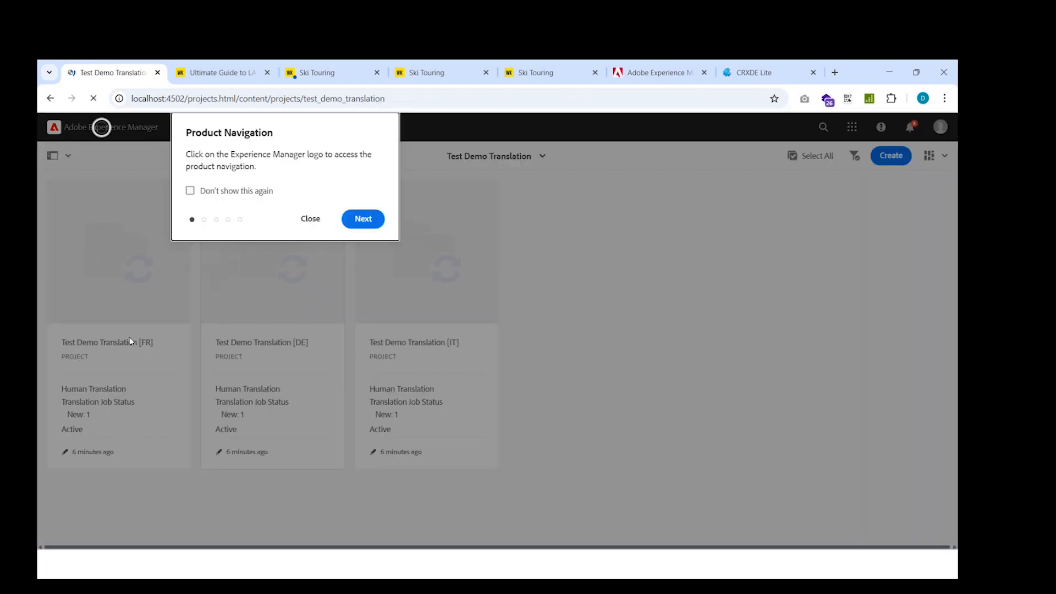
{"action": "left_click", "coordinate": [311, 218]}
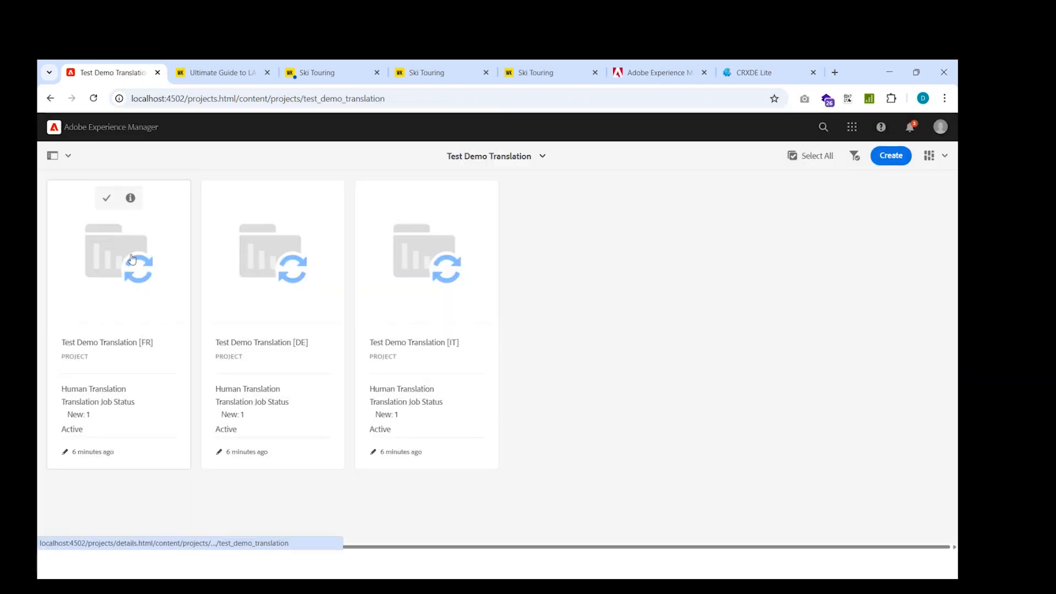
{"action": "left_click", "coordinate": [132, 259]}
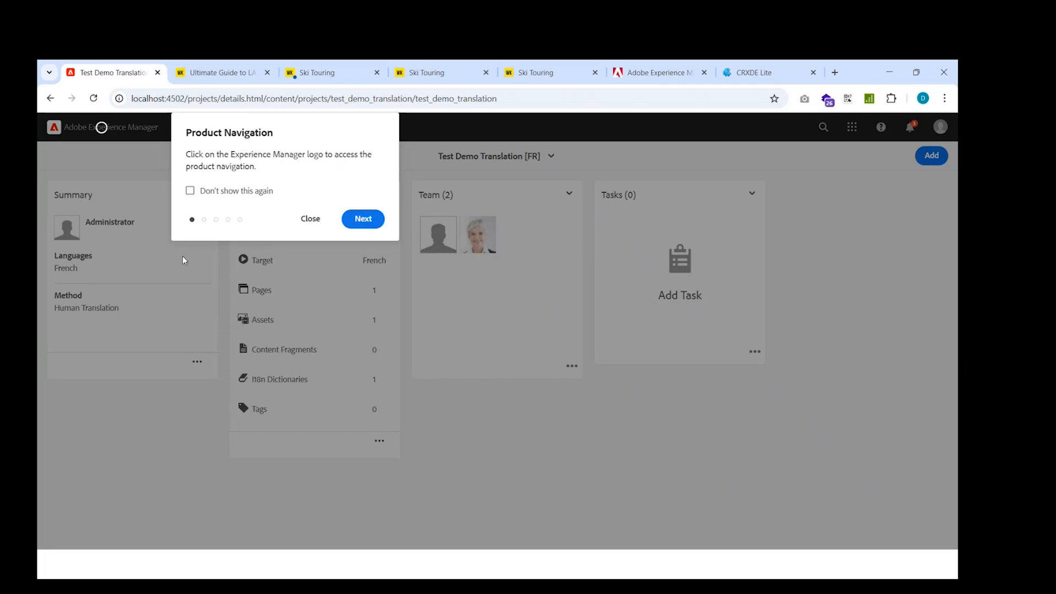
{"action": "left_click", "coordinate": [310, 219]}
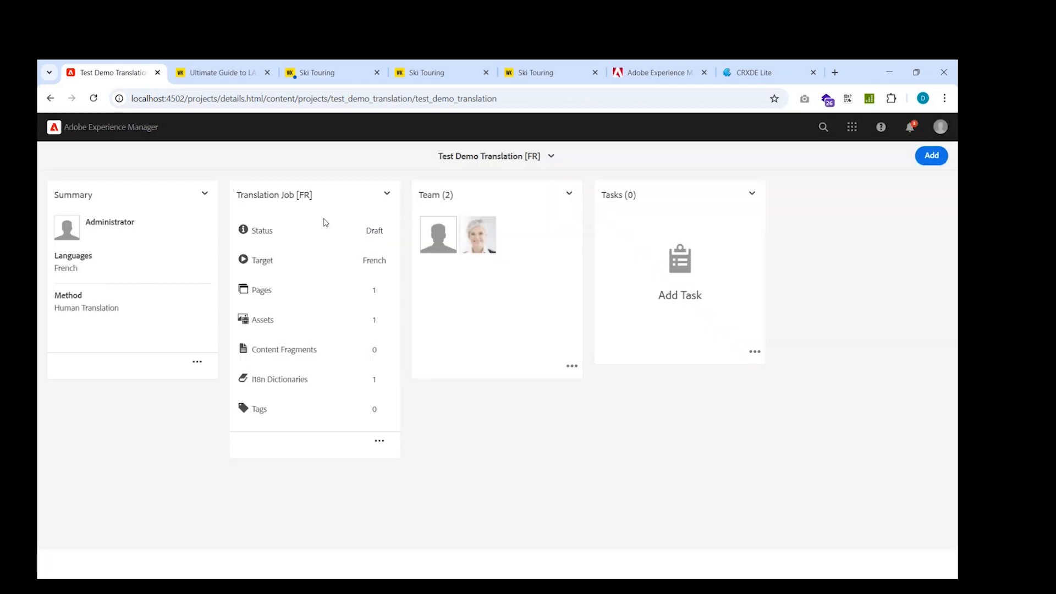
In the French project's advanced properties, set the Translation Method to Machine Translation and save.
{"action": "left_click", "coordinate": [197, 361]}
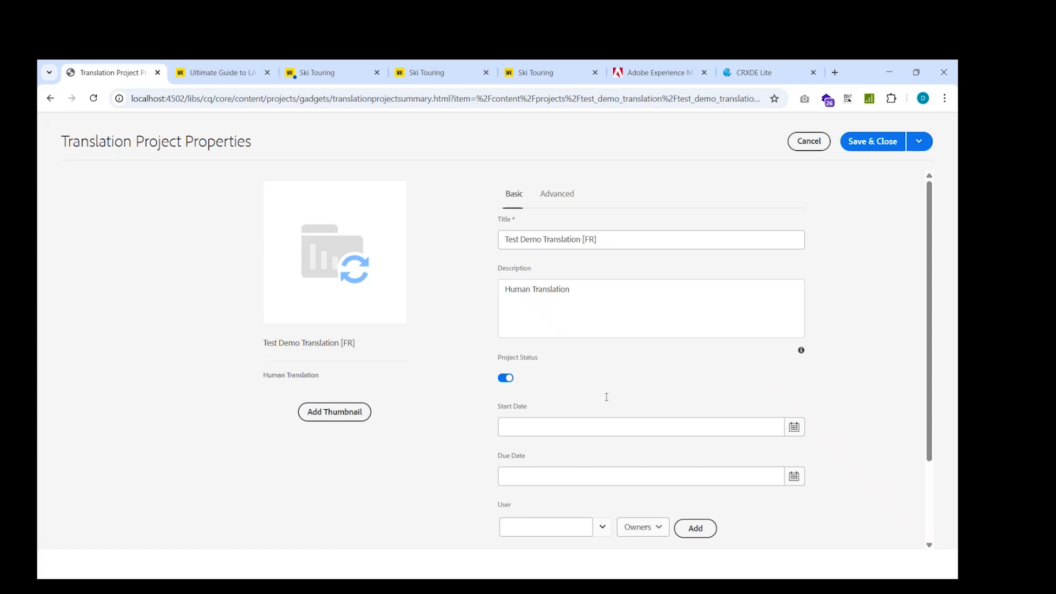
{"action": "scroll", "coordinate": [606, 397], "scroll_direction": "down", "scroll_amount": 2}
{"action": "scroll", "coordinate": [728, 268], "scroll_direction": "up", "scroll_amount": 2}
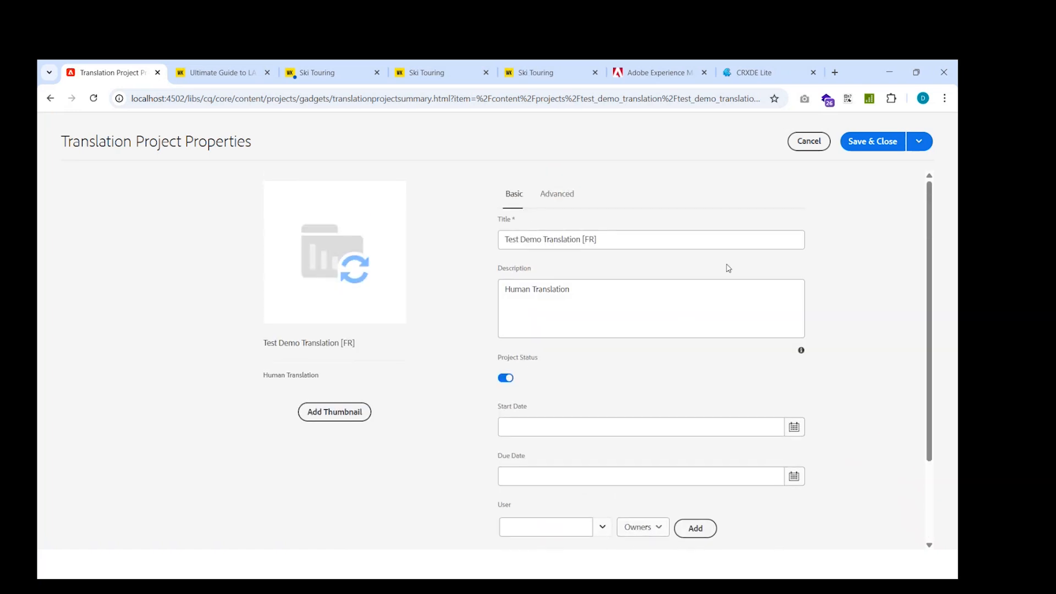
{"action": "left_click", "coordinate": [574, 195]}
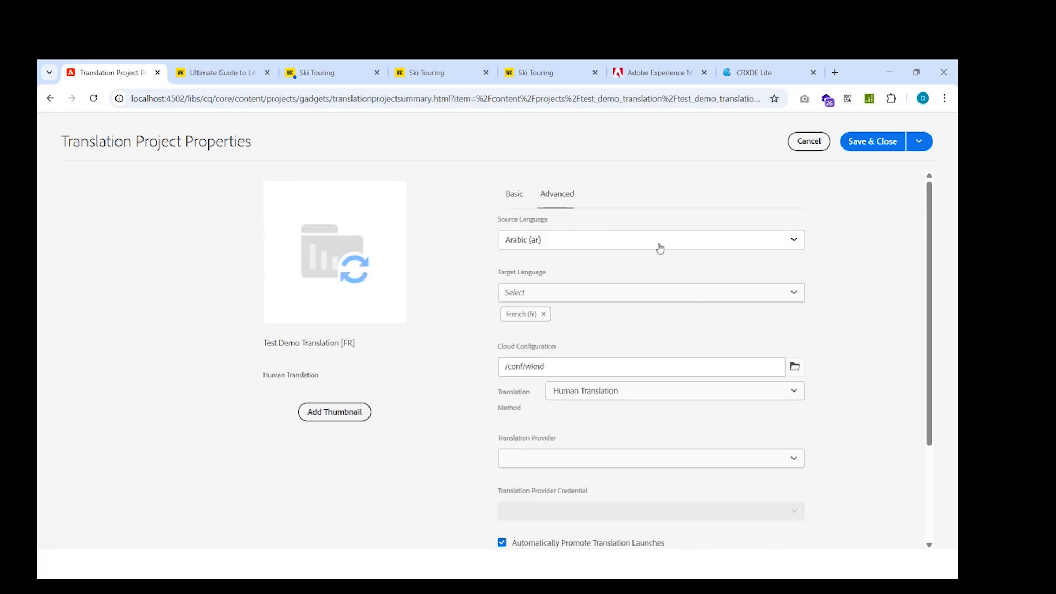
{"action": "scroll", "coordinate": [640, 358], "scroll_direction": "down", "scroll_amount": 1}
{"action": "left_click", "coordinate": [638, 331]}
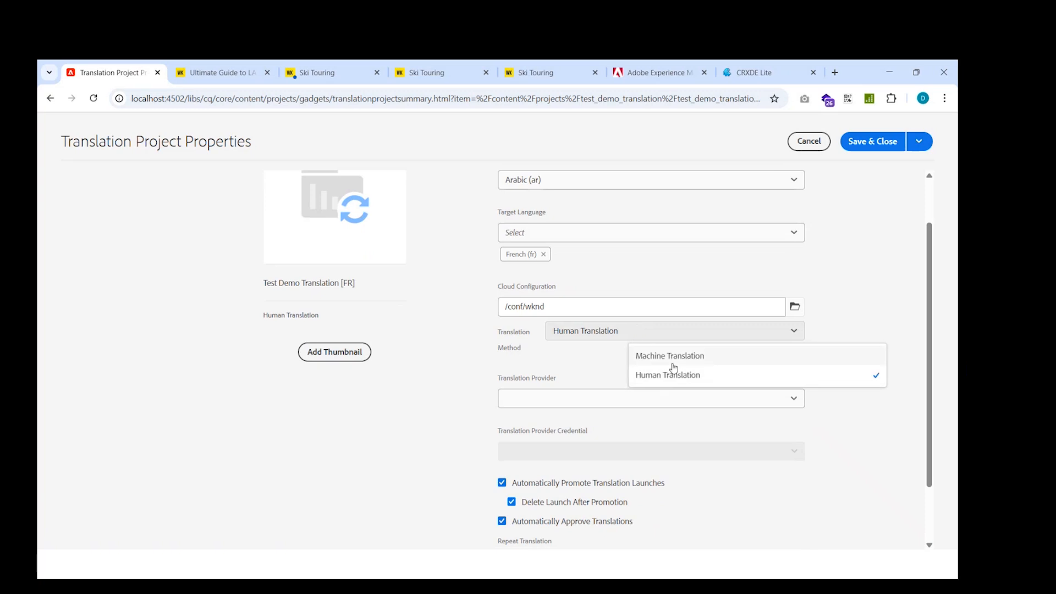
{"action": "left_click", "coordinate": [679, 361]}
{"action": "scroll", "coordinate": [596, 412], "scroll_direction": "down", "scroll_amount": 2}
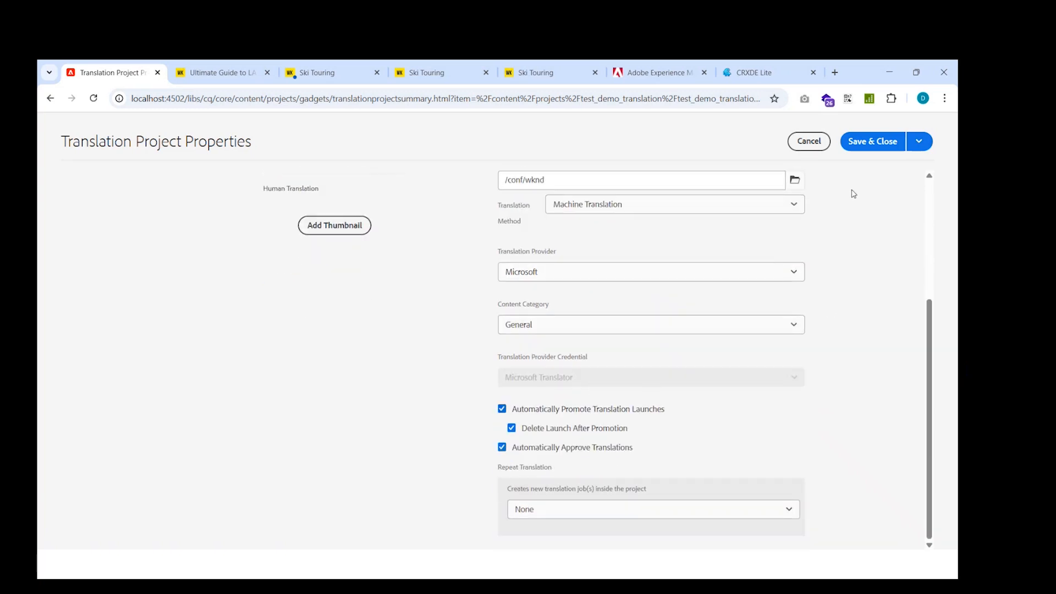
{"action": "left_click", "coordinate": [867, 144]}
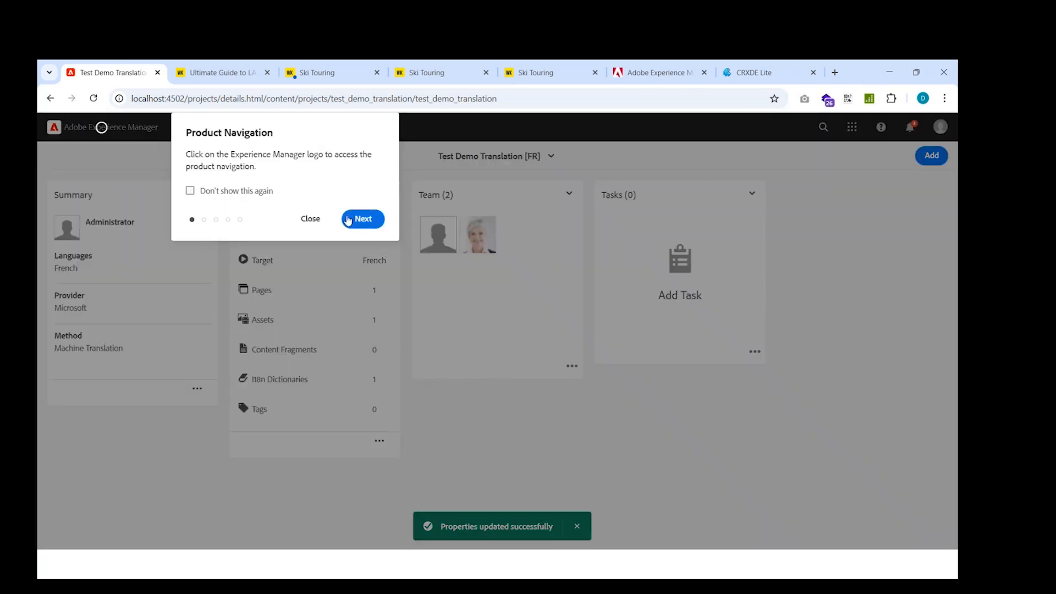
Start the French project's Translation Job [FR].
{"action": "left_click", "coordinate": [309, 219]}
{"action": "left_click", "coordinate": [387, 195]}
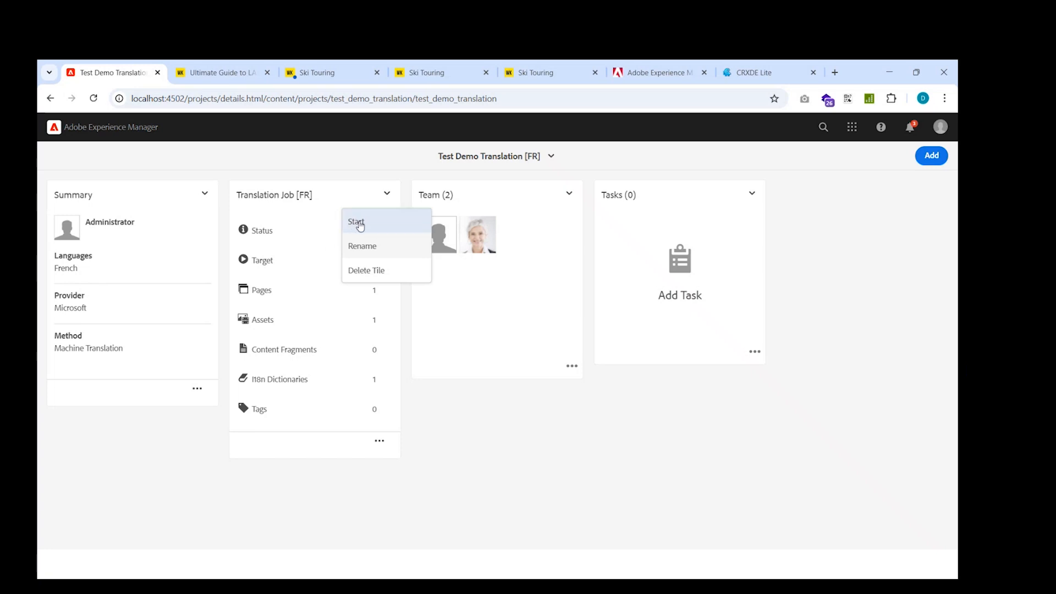
{"action": "left_click", "coordinate": [407, 390]}
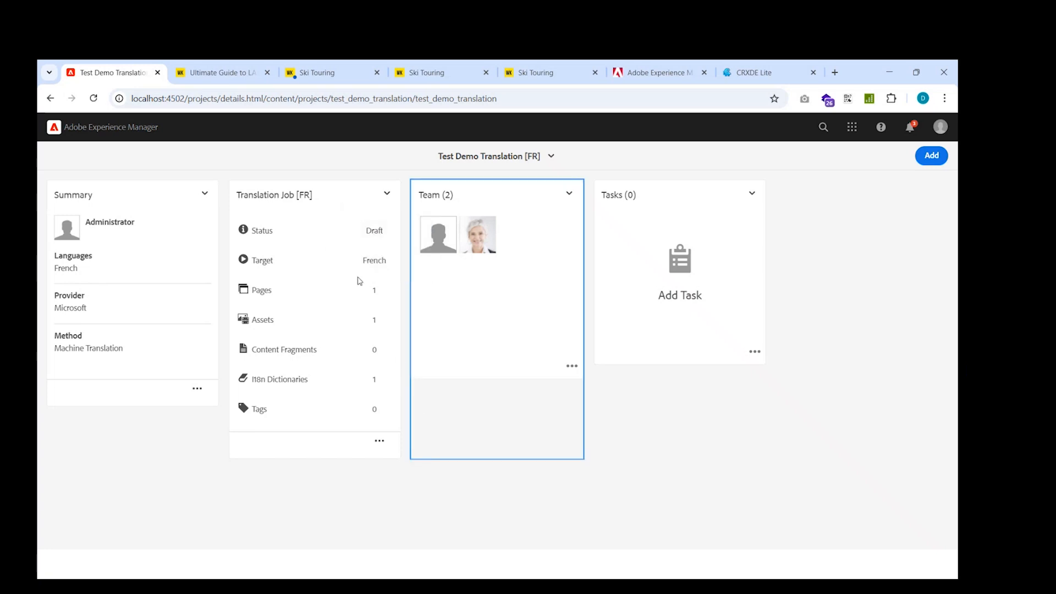
{"action": "left_click", "coordinate": [387, 194]}
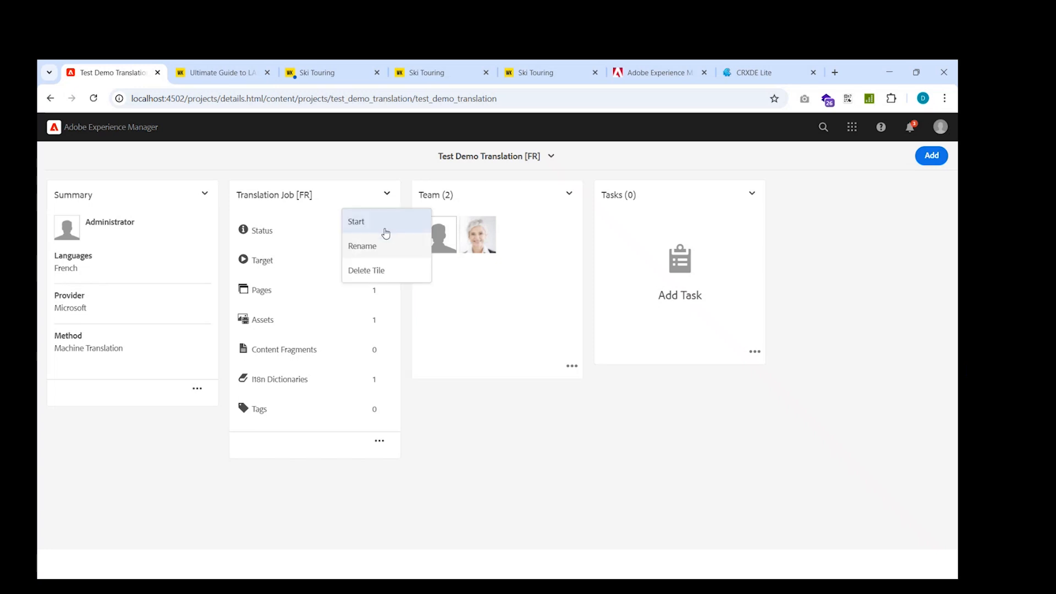
{"action": "left_click", "coordinate": [385, 230]}
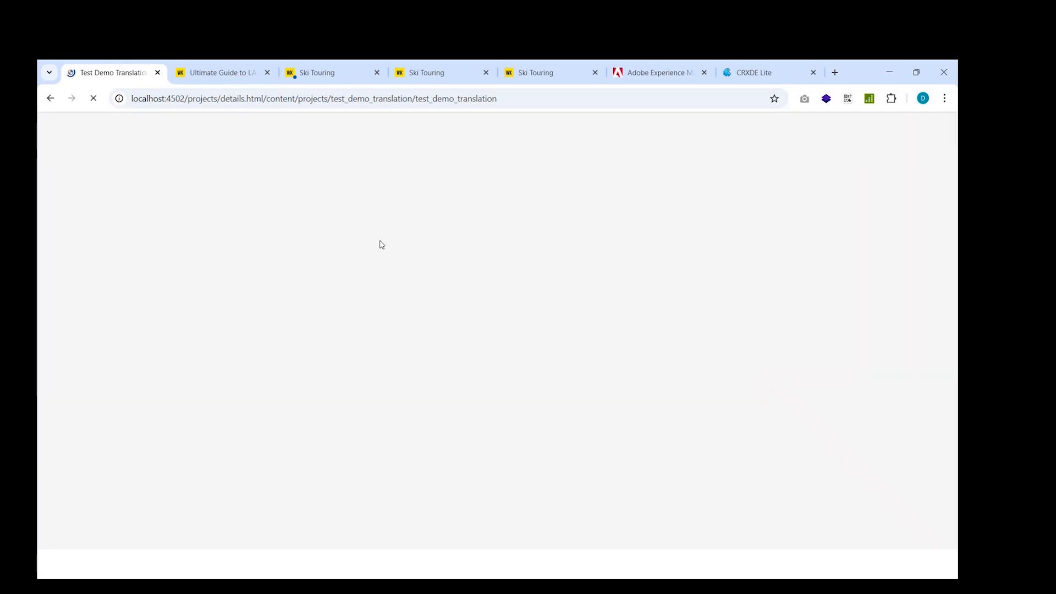
Reload the Test Demo Translation [FR] project page to check the Translation Job [FR] status.
{"action": "left_click", "coordinate": [310, 217]}
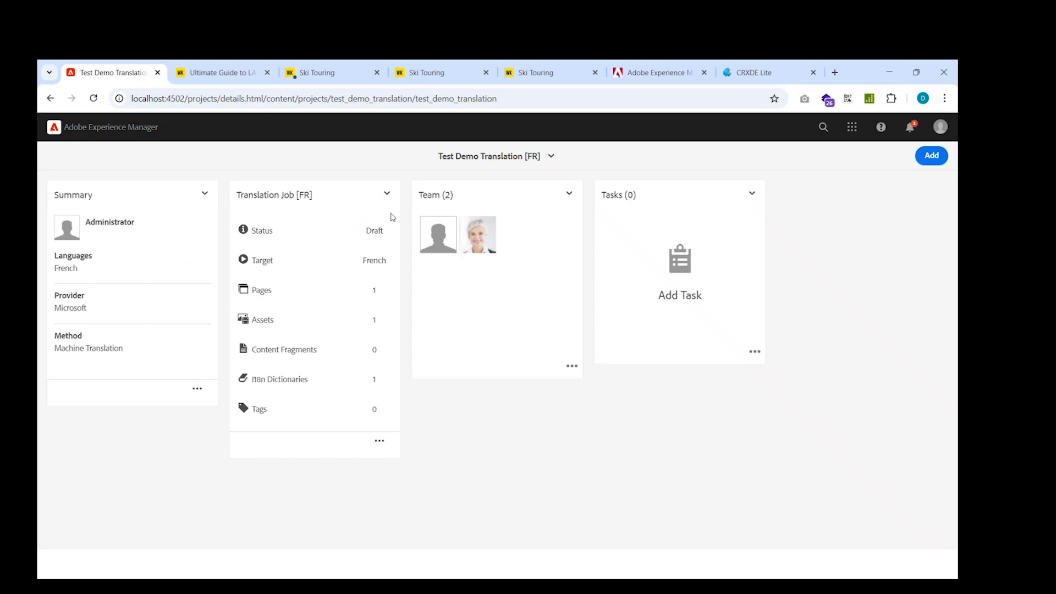
{"action": "left_click", "coordinate": [94, 98]}
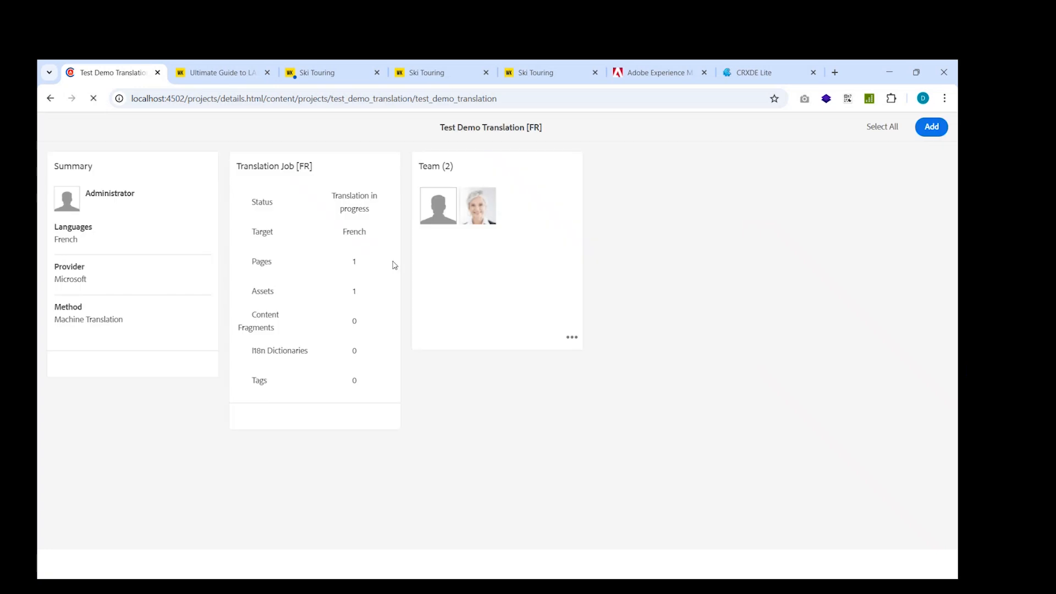
{"action": "left_click", "coordinate": [312, 221]}
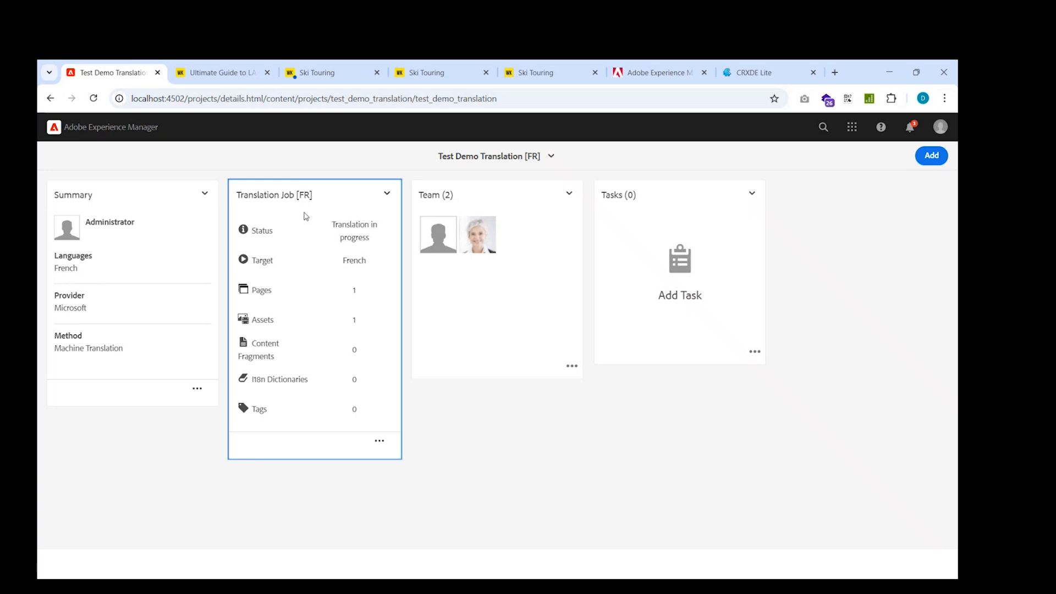
{"action": "left_click", "coordinate": [93, 98]}
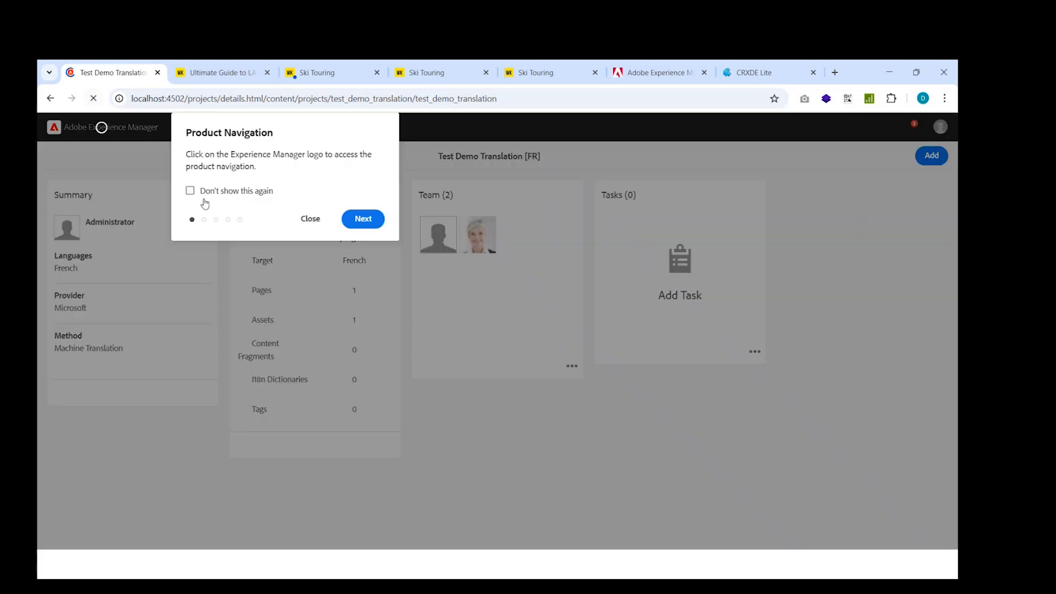
{"action": "left_click", "coordinate": [318, 223]}
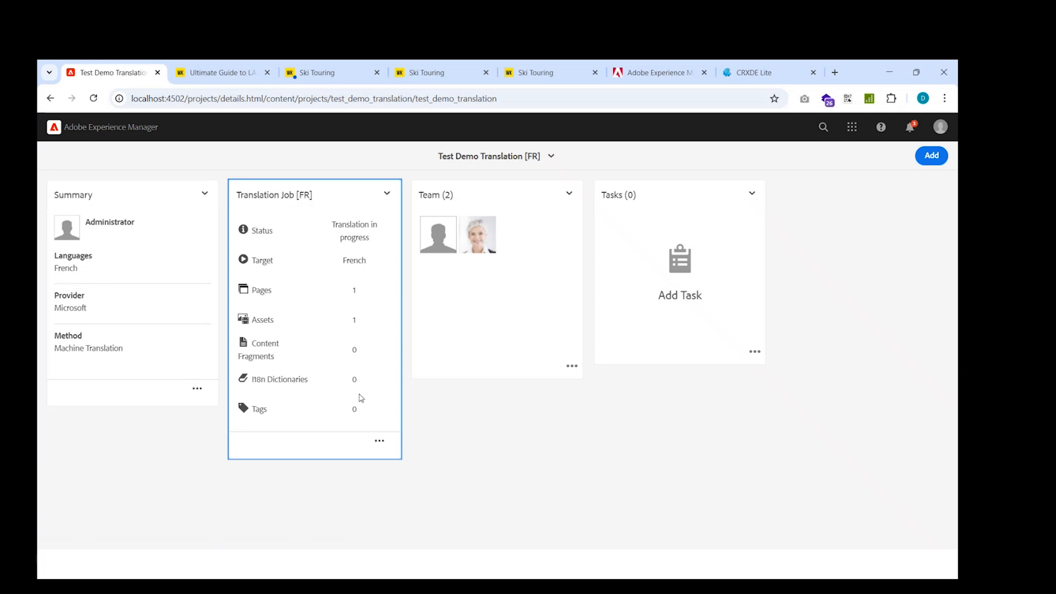
Open the Adventures item of Translation Job [FR] and accept the translation of adobestock-216674449.jpeg, including references.
{"action": "left_click", "coordinate": [378, 439]}
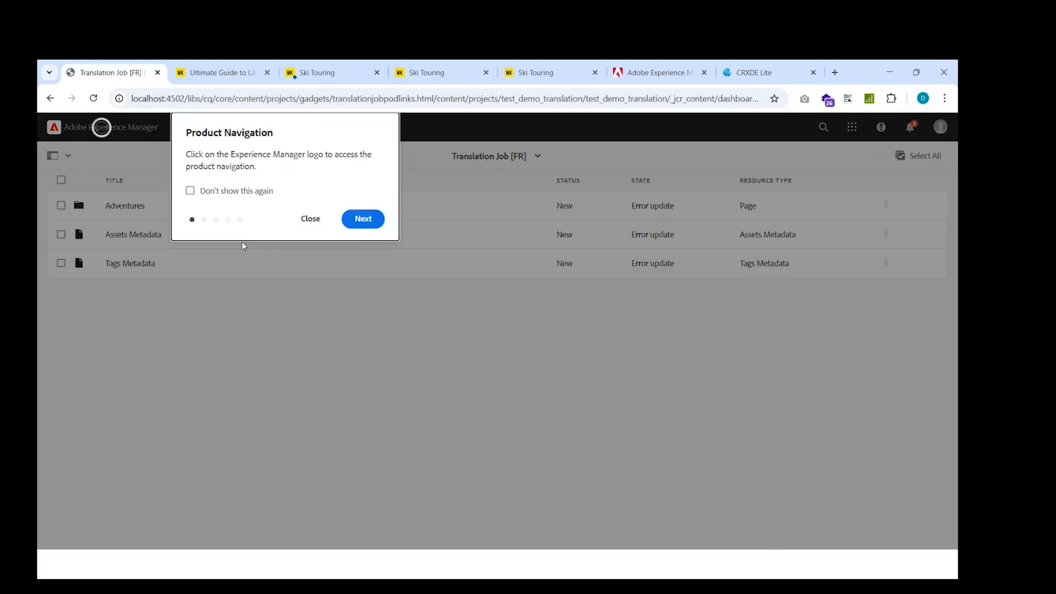
{"action": "left_click", "coordinate": [309, 220]}
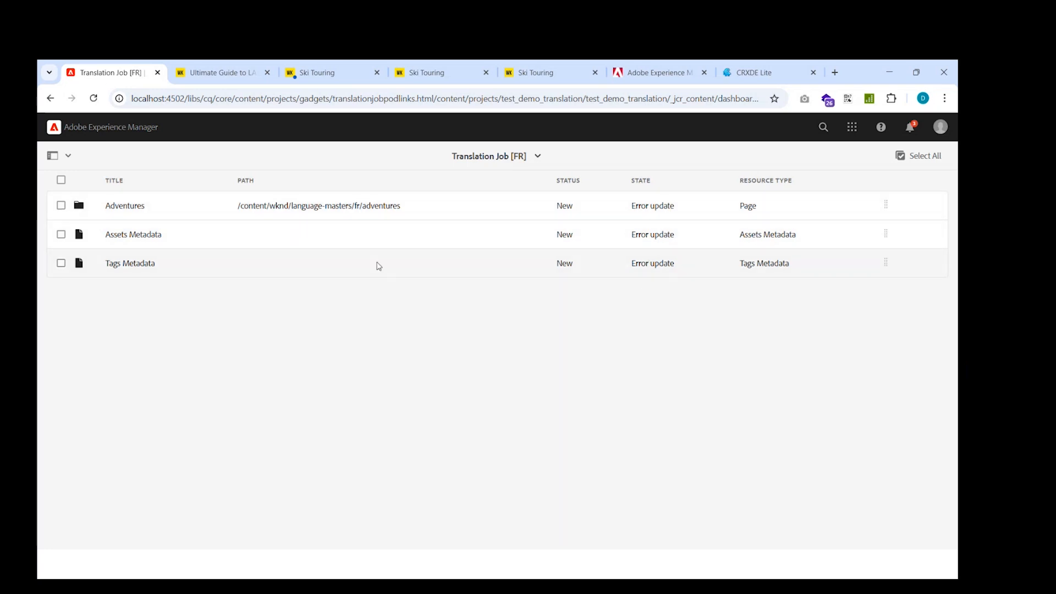
{"action": "left_click", "coordinate": [134, 213]}
{"action": "left_click", "coordinate": [306, 218]}
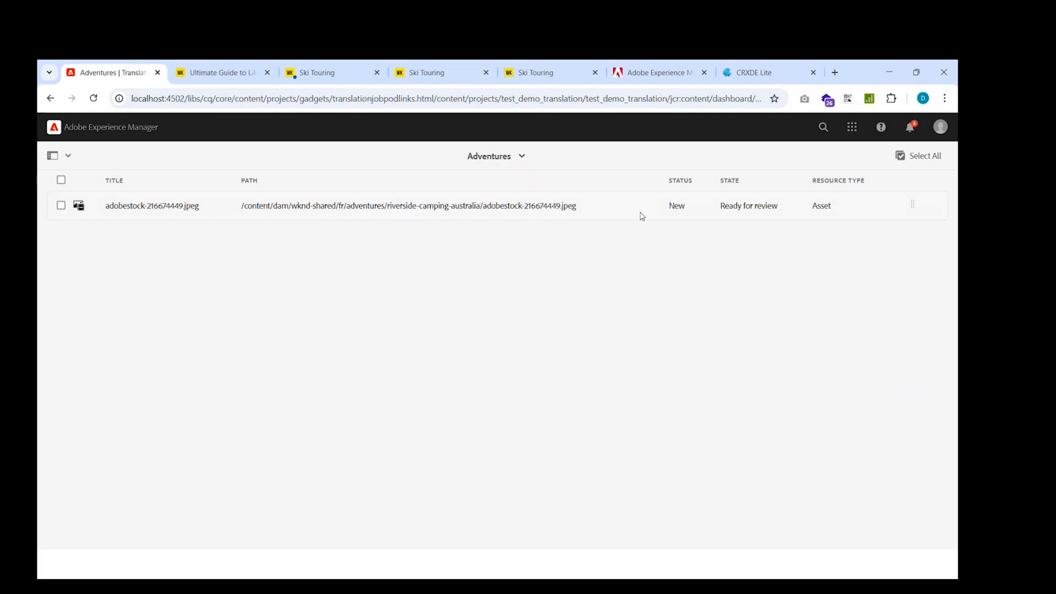
{"action": "left_click_drag", "start_coordinate": [775, 209], "coordinate": [730, 206]}
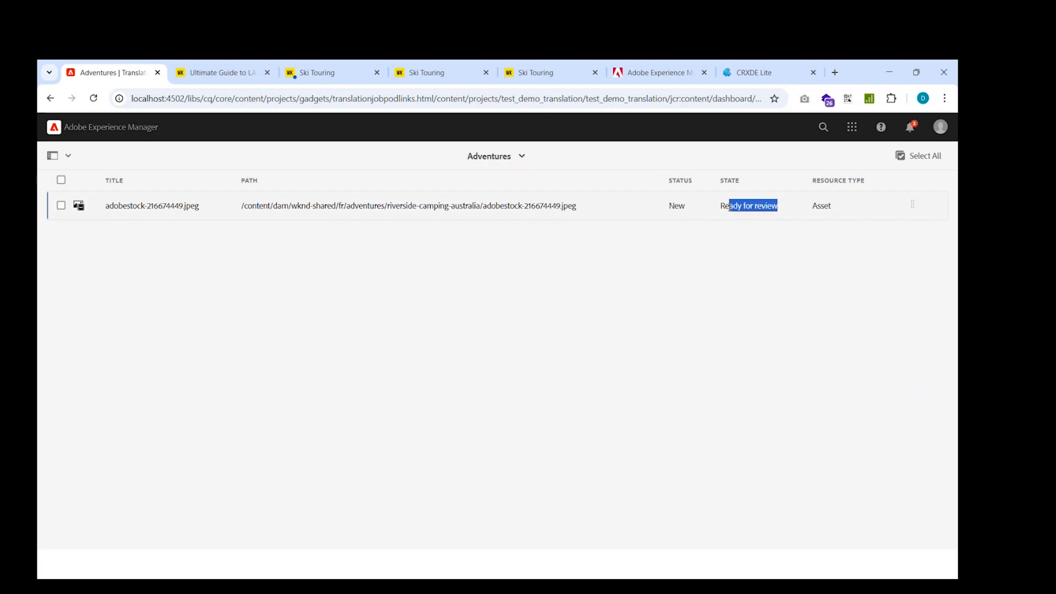
{"action": "left_click", "coordinate": [69, 213]}
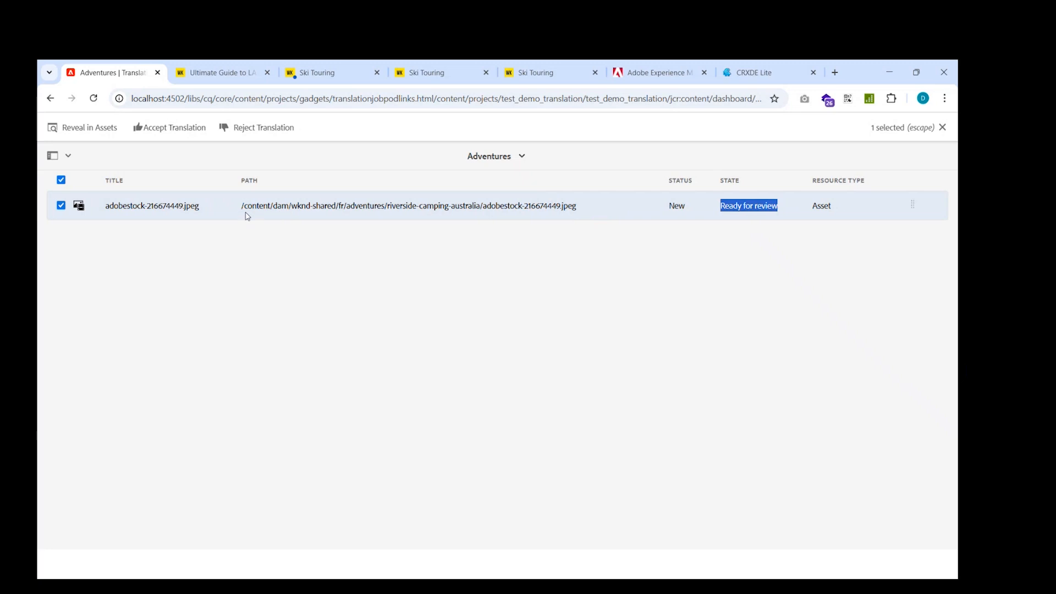
{"action": "left_click", "coordinate": [156, 132]}
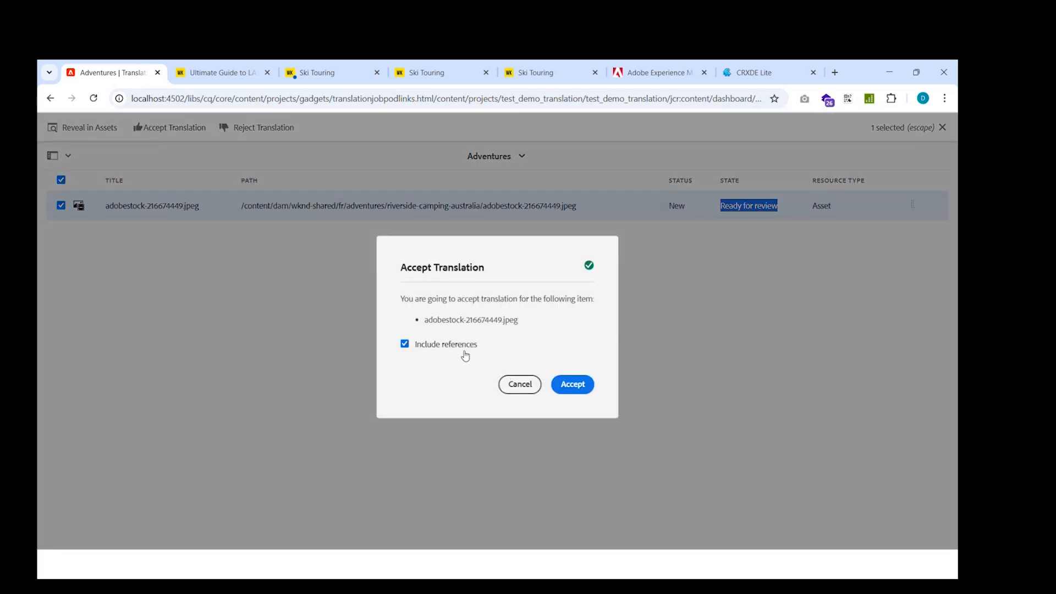
{"action": "left_click", "coordinate": [572, 383]}
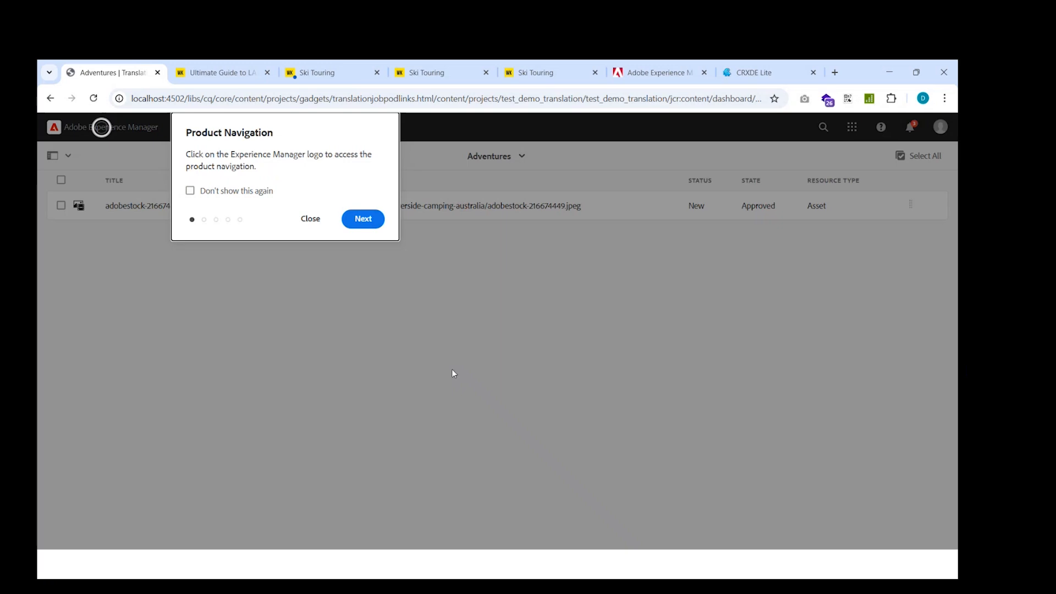
{"action": "left_click", "coordinate": [310, 218]}
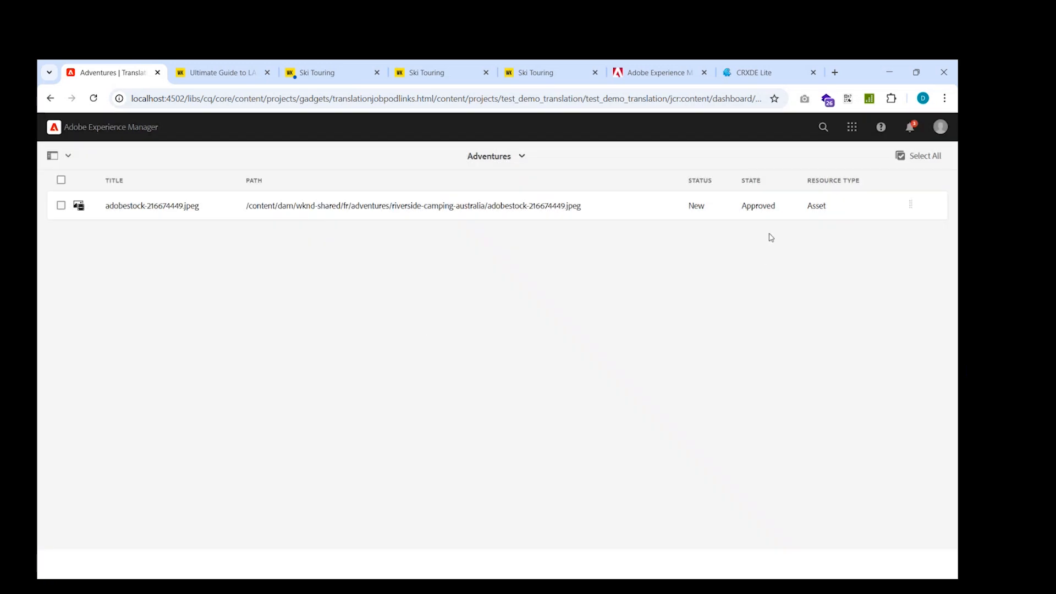
{"action": "left_click_drag", "start_coordinate": [778, 207], "coordinate": [741, 207]}
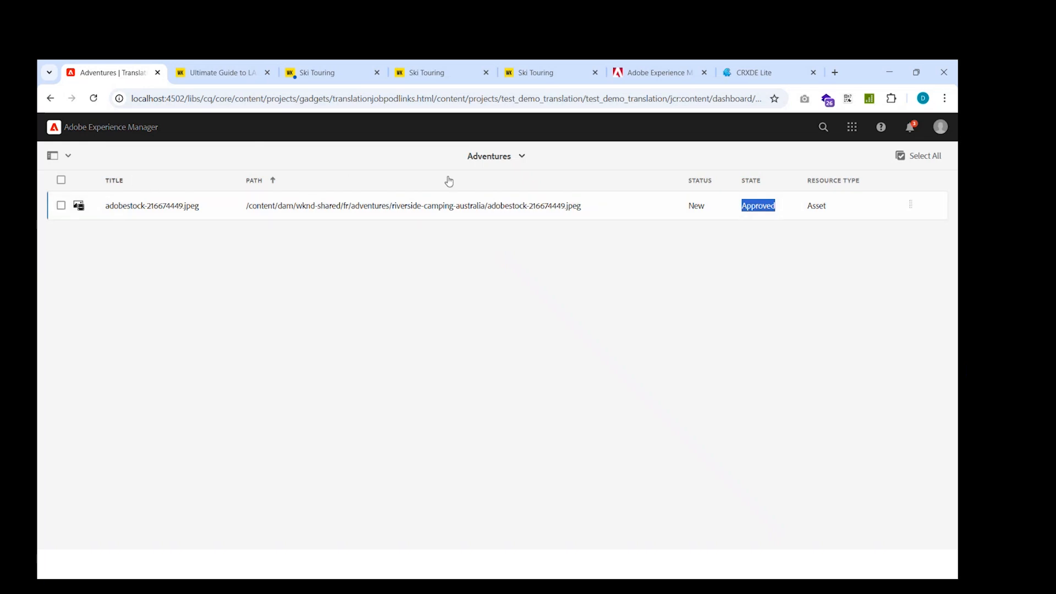
Return to the Test Demo Translation [FR] project and open the Translation Job tile's menu without choosing an option.
{"action": "left_click", "coordinate": [516, 156]}
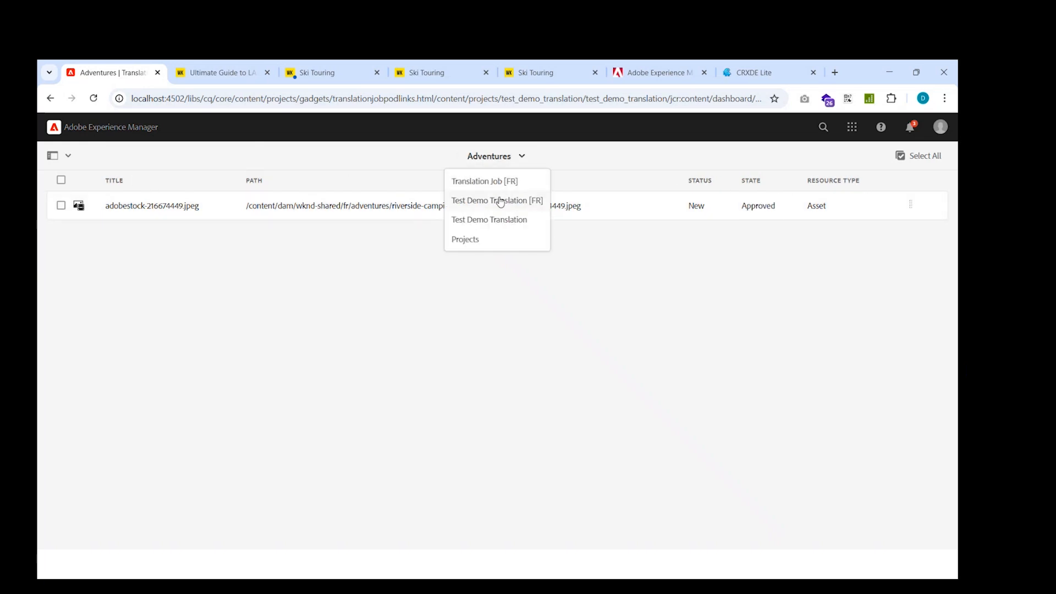
{"action": "left_click", "coordinate": [506, 199]}
{"action": "left_click", "coordinate": [307, 223]}
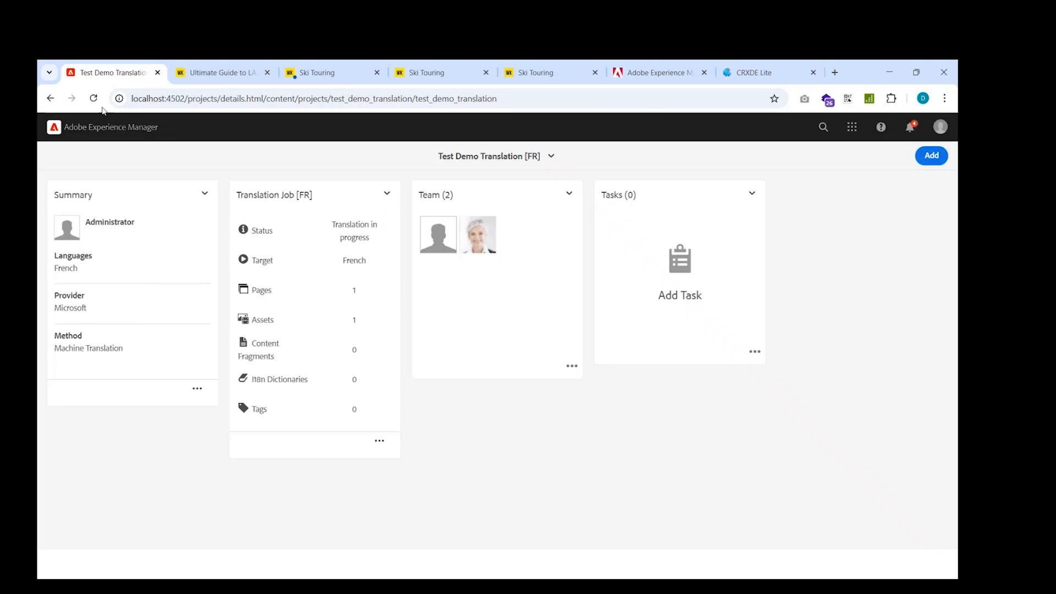
{"action": "left_click", "coordinate": [387, 194]}
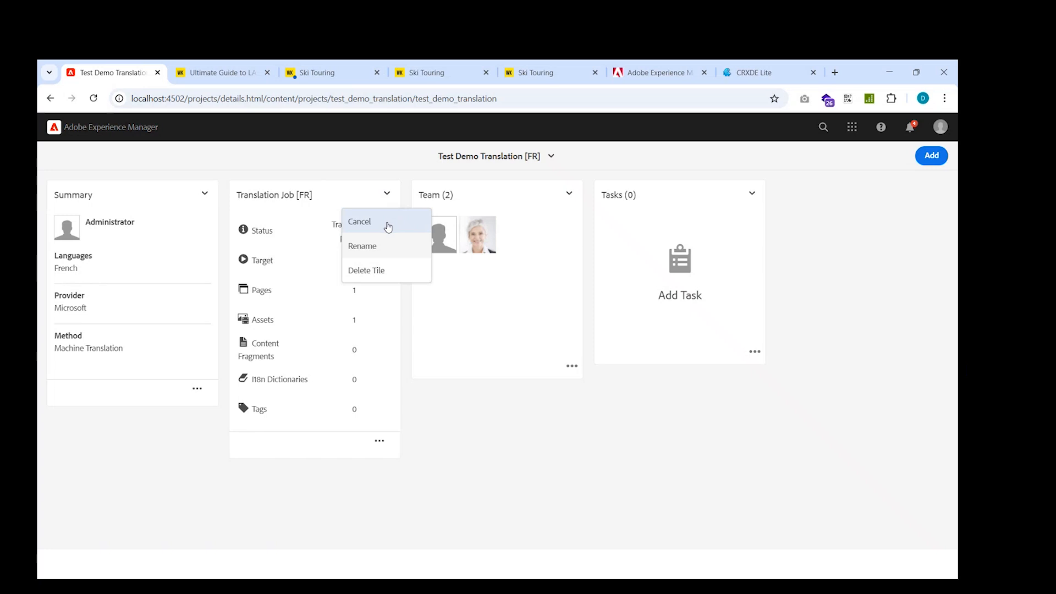
{"action": "left_click", "coordinate": [416, 340]}
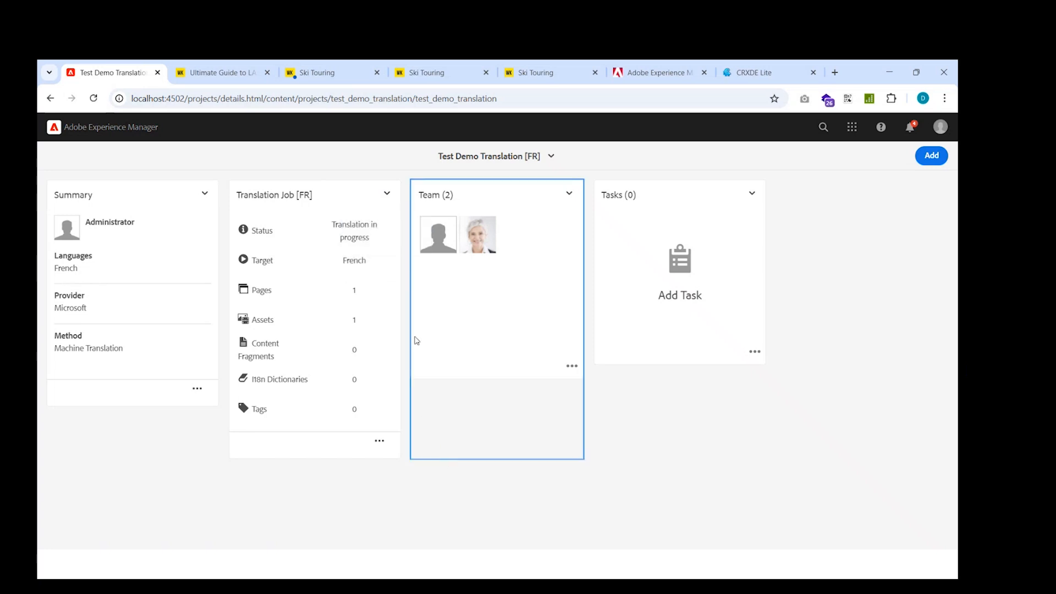
{"action": "left_click", "coordinate": [330, 225]}
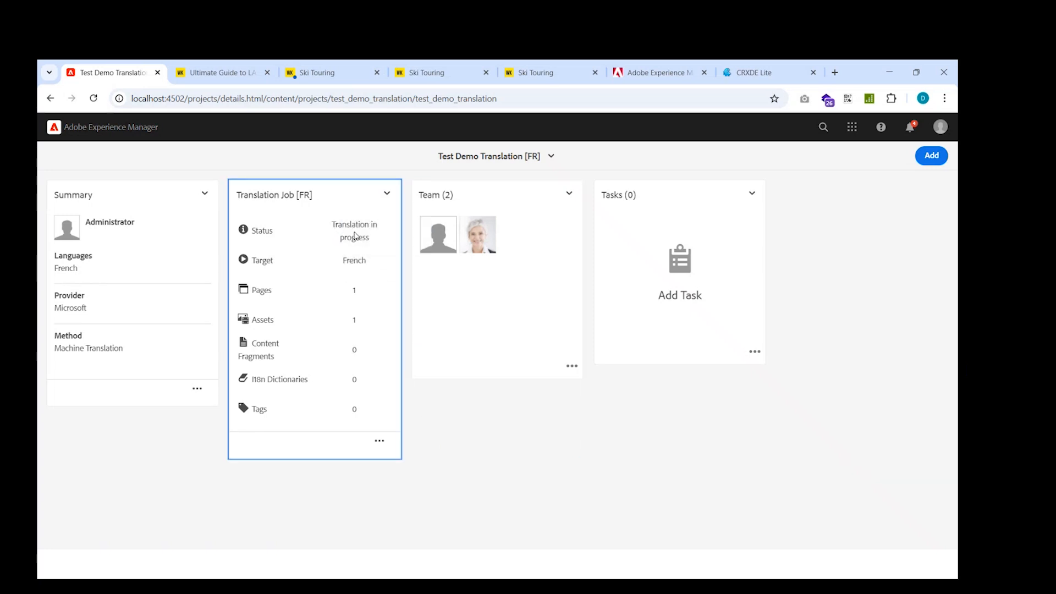